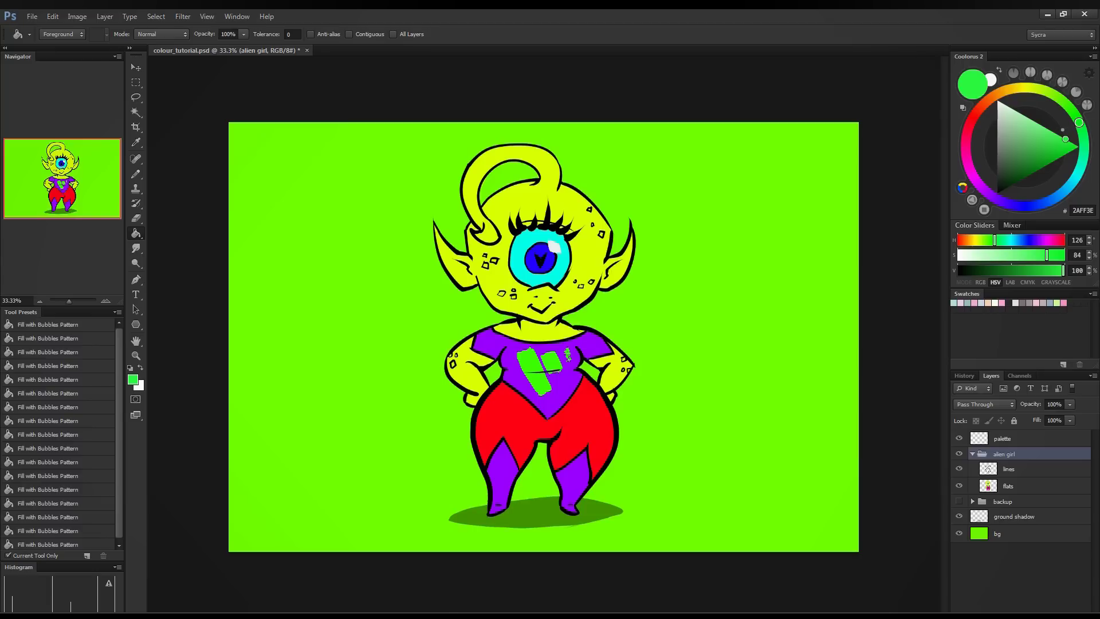
- Mute the bg layer to a pale grey-green with Hue/Saturation, using hue +27, saturation -82 and lightness slightly above +31
left_click(1004, 438)
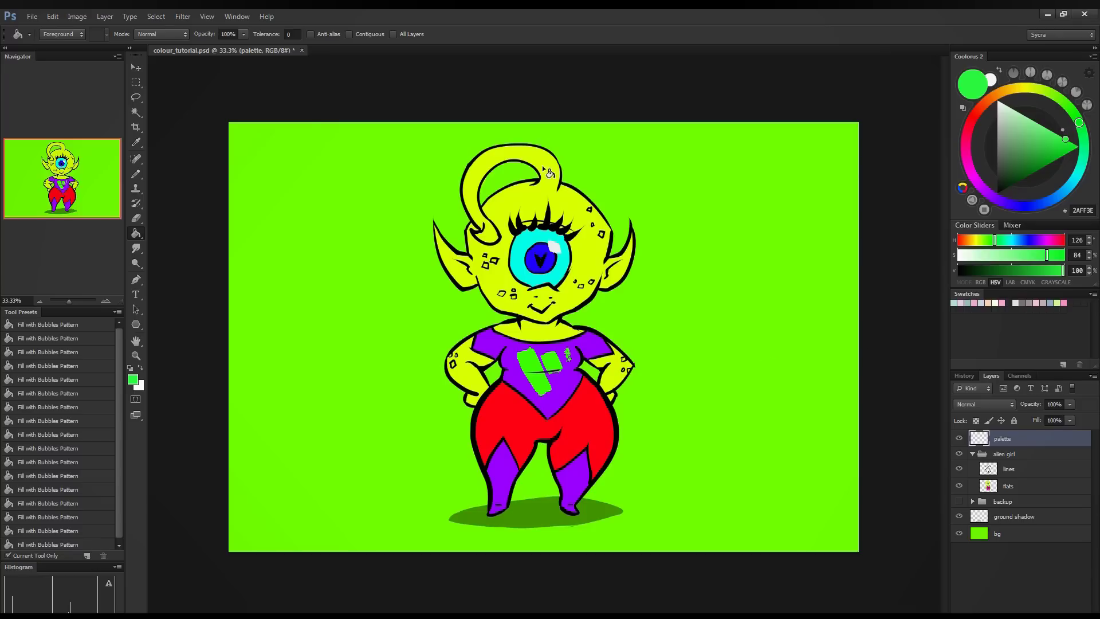
left_click(137, 83)
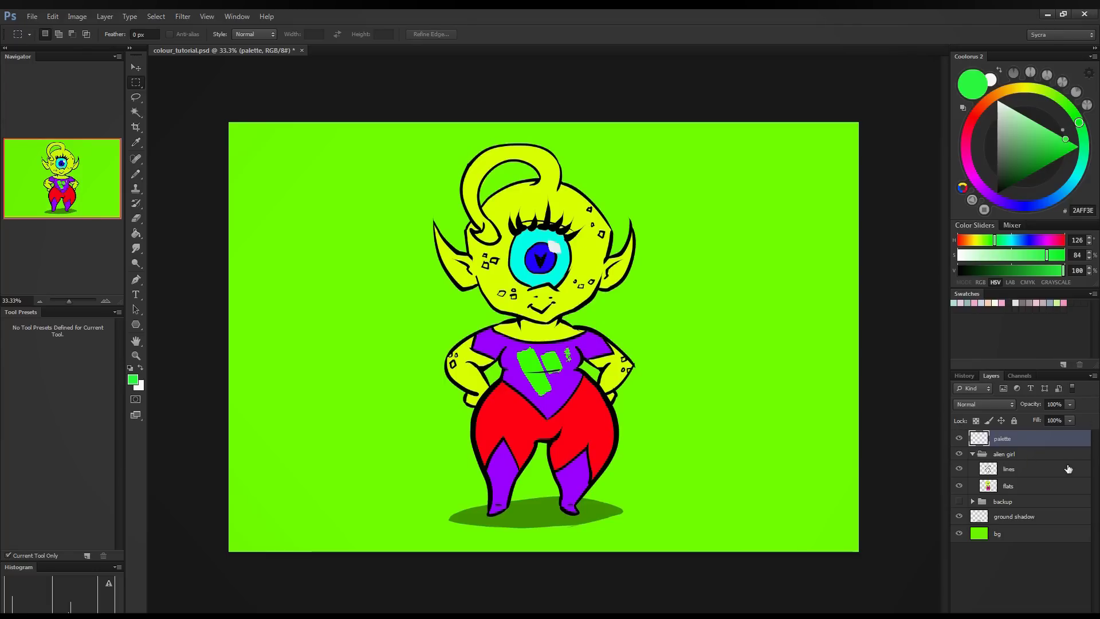
left_click(1020, 538)
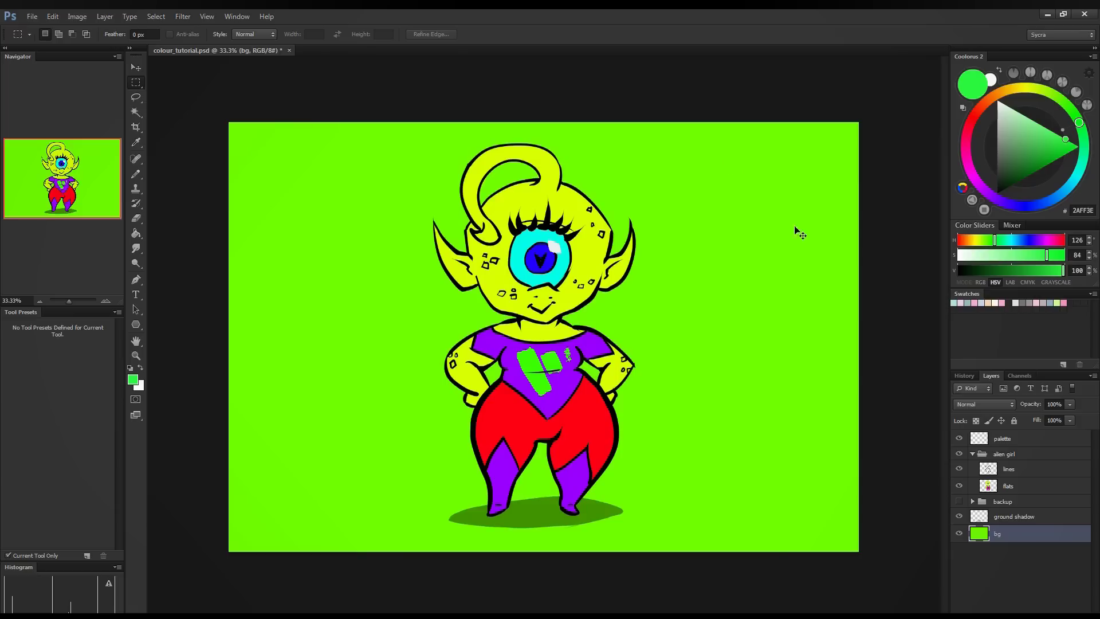
key("ctrl+u")
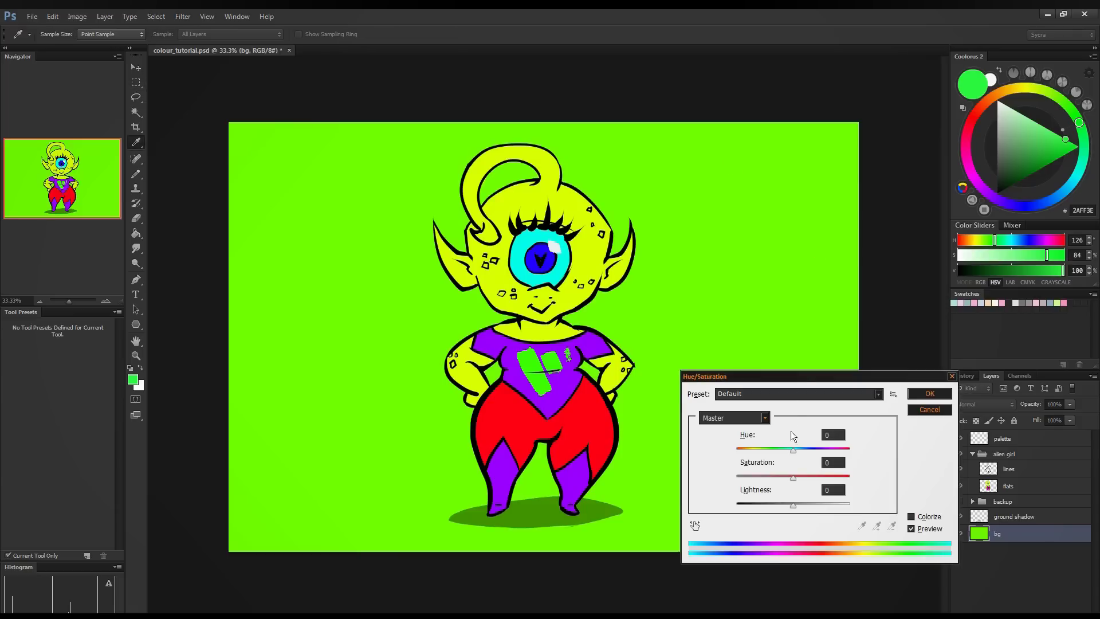
left_click_drag(786, 450, 748, 449)
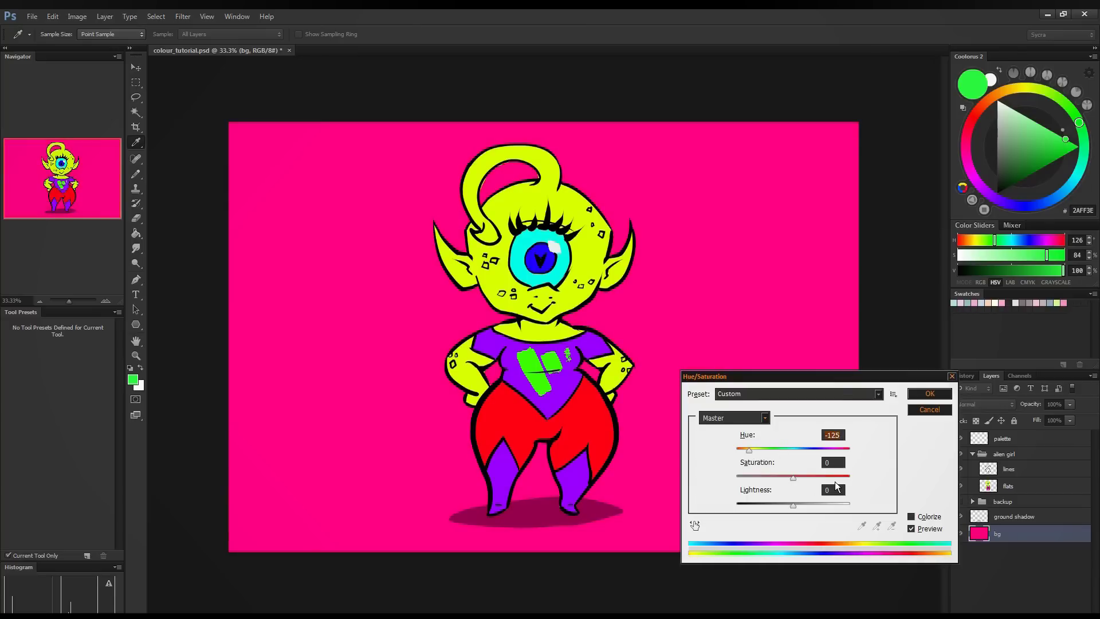
mouse_move(809, 453)
left_mouse_down()
mouse_move(845, 453)
mouse_move(738, 452)
mouse_move(854, 453)
mouse_move(756, 448)
mouse_move(757, 476)
mouse_move(816, 451)
mouse_move(799, 451)
mouse_move(757, 467)
mouse_move(819, 461)
left_mouse_up()
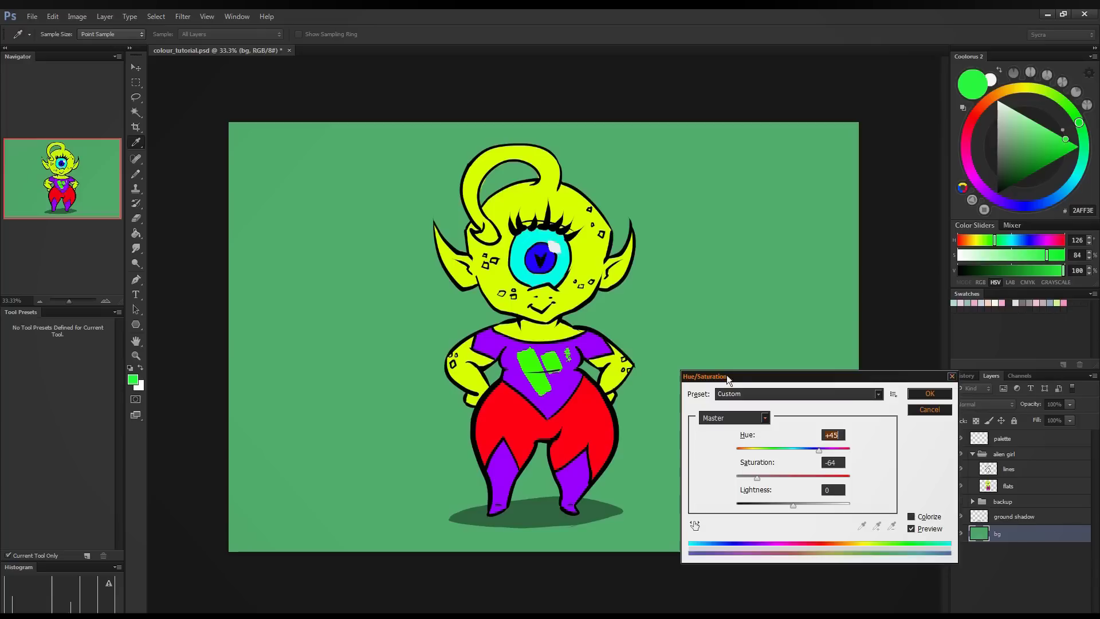
left_click(786, 507)
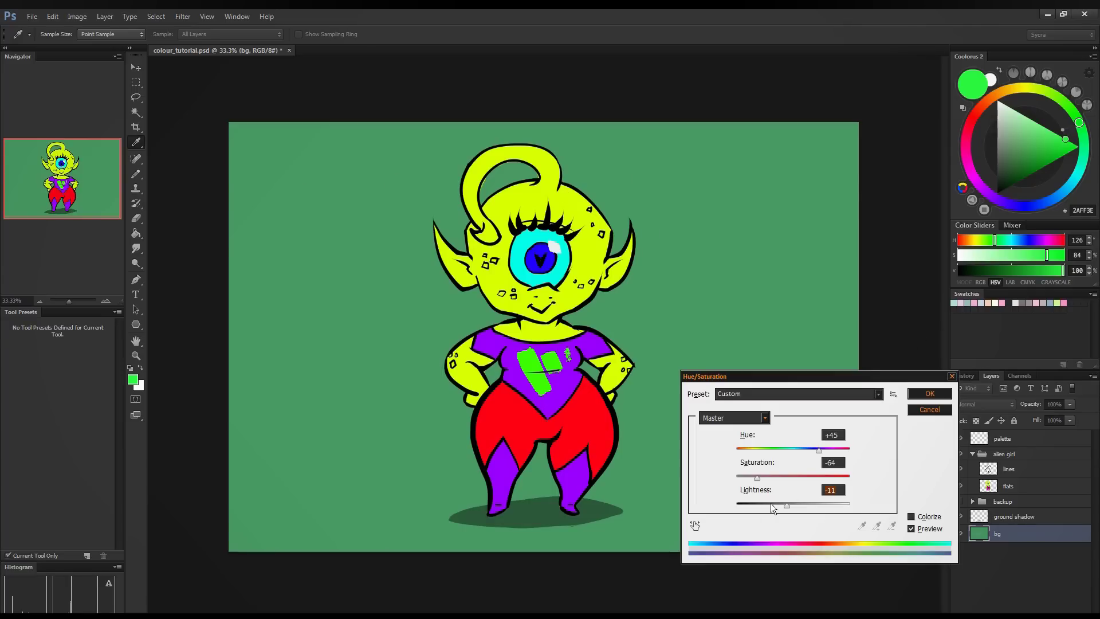
left_click_drag(758, 509, 810, 496)
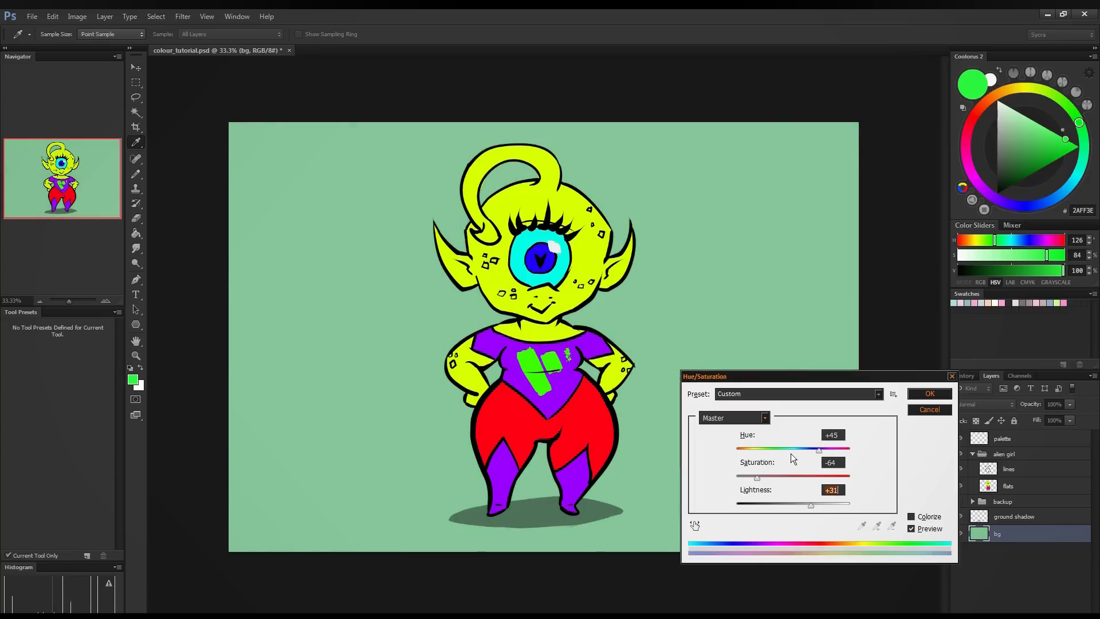
mouse_move(761, 477)
left_mouse_down()
mouse_move(815, 483)
mouse_move(759, 477)
mouse_move(742, 446)
mouse_move(783, 455)
mouse_move(767, 459)
mouse_move(809, 457)
mouse_move(747, 477)
left_mouse_up()
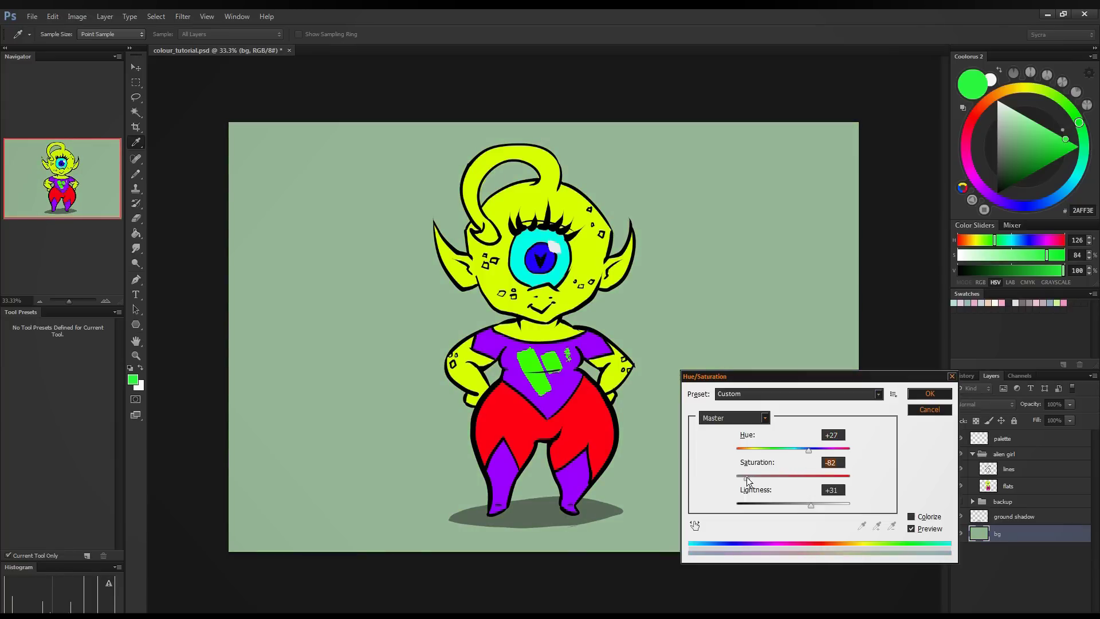
left_click_drag(804, 503, 813, 504)
left_click(928, 393)
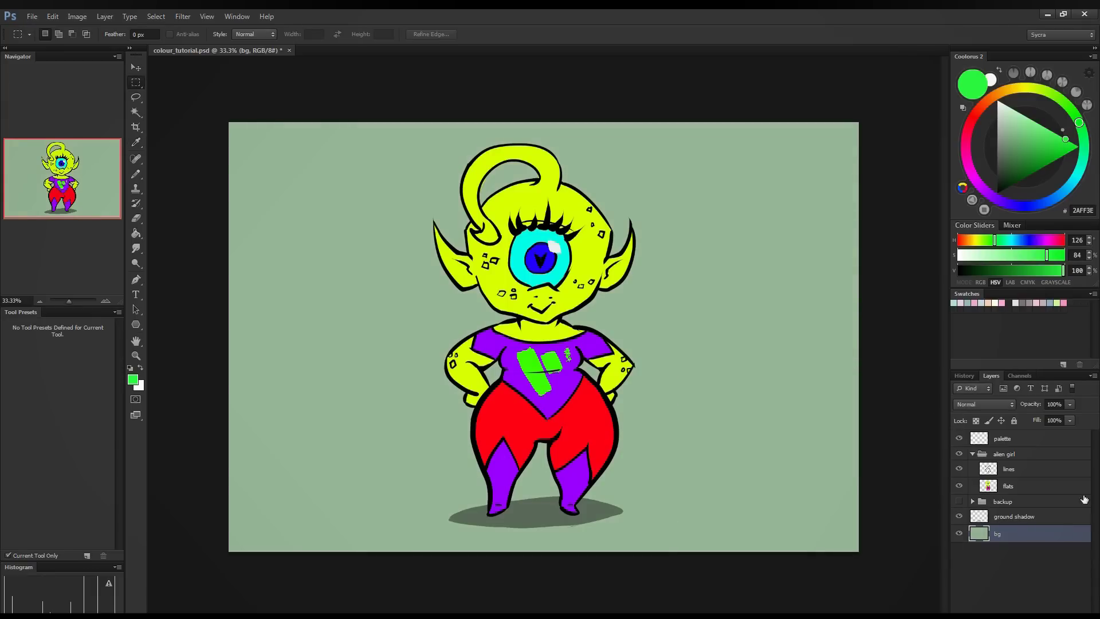
- Make the palette layer active and set the Pencil tool to the hard round 50 px brush
left_click(1048, 453)
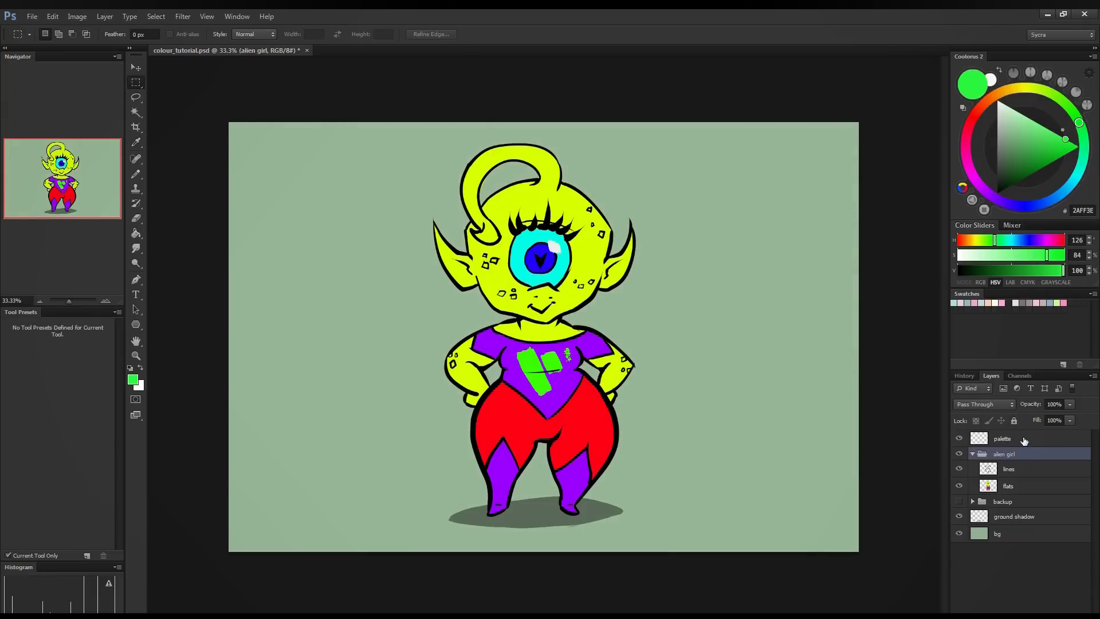
left_click(1024, 439)
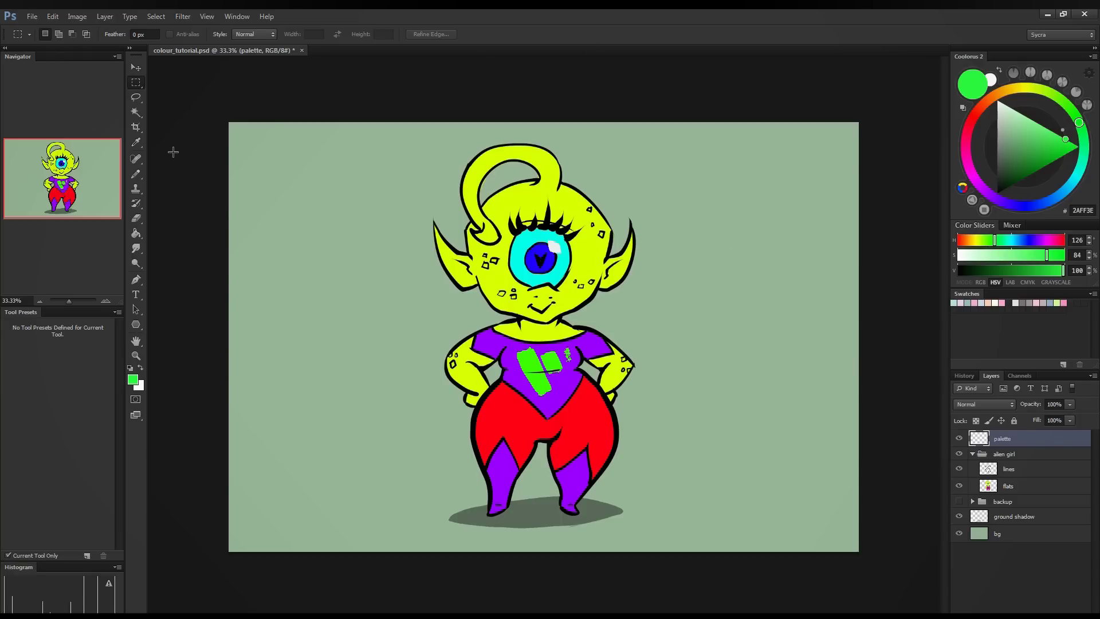
left_click(136, 173)
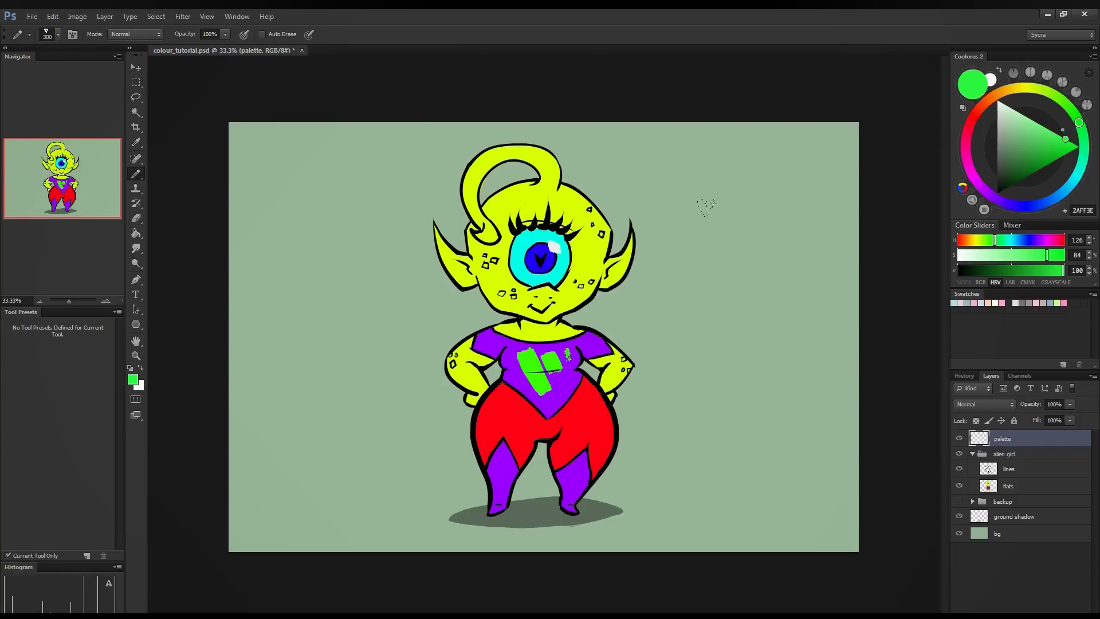
right_click(304, 232)
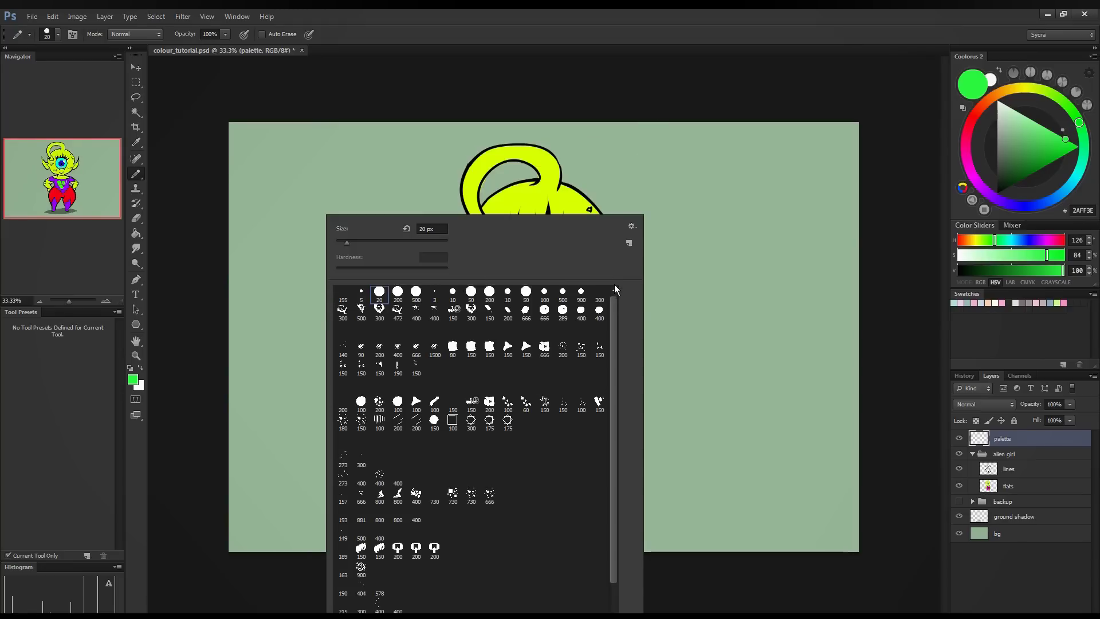
left_click(471, 292)
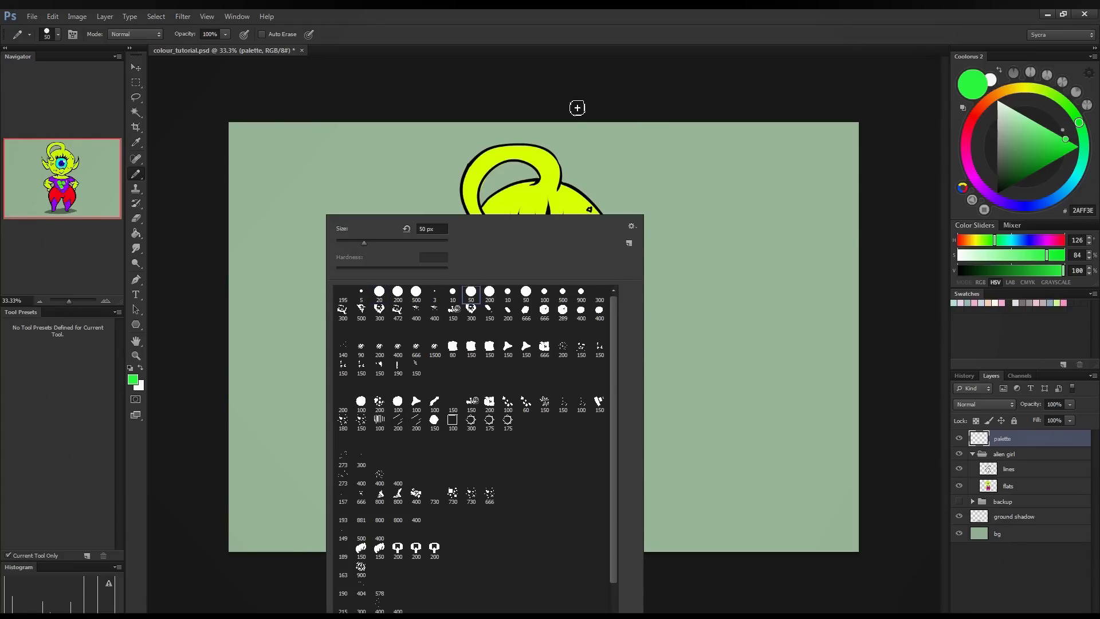
left_click(574, 108)
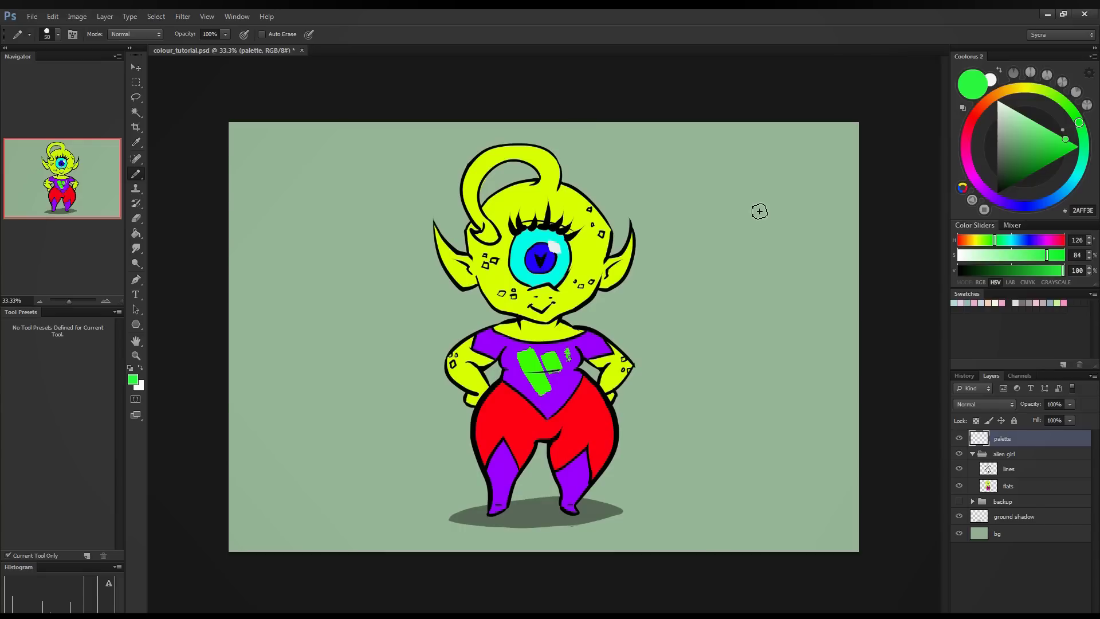
- Paint a round green swatch on the empty background beside the character's head, covering it with the slightly darker #1EE338
mouse_move(732, 180)
left_mouse_down()
mouse_move(731, 202)
mouse_move(749, 187)
mouse_move(729, 184)
mouse_move(720, 197)
mouse_move(748, 197)
left_mouse_up()
left_click_drag(1085, 136, 1084, 132)
left_click(1060, 147)
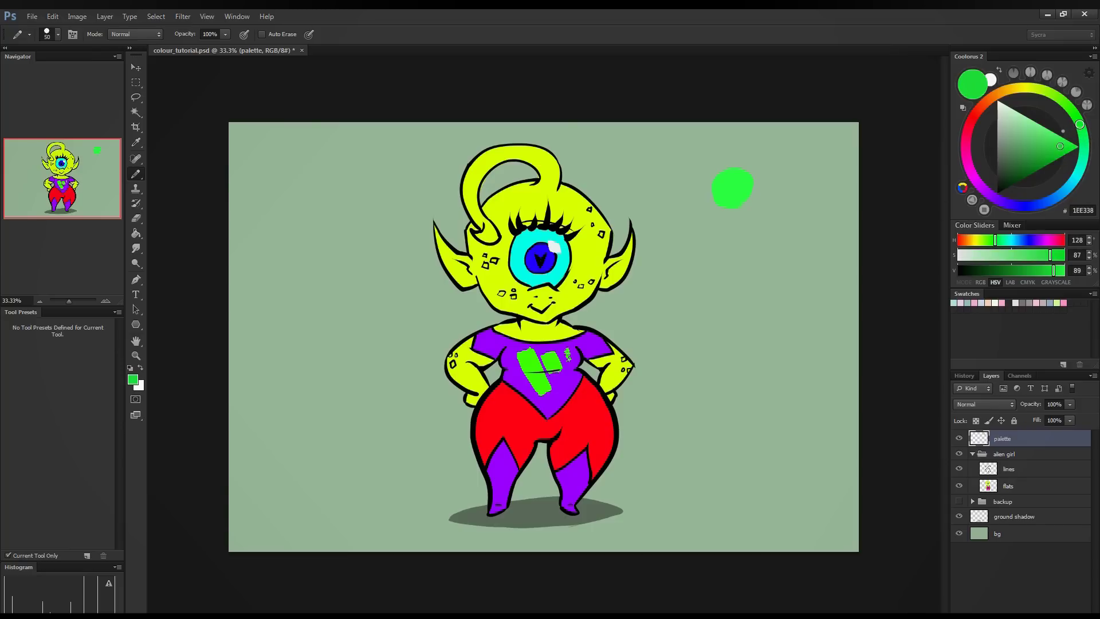
mouse_move(722, 190)
left_mouse_down()
mouse_move(743, 201)
mouse_move(746, 182)
mouse_move(728, 180)
mouse_move(736, 202)
left_mouse_up()
left_click(1061, 145)
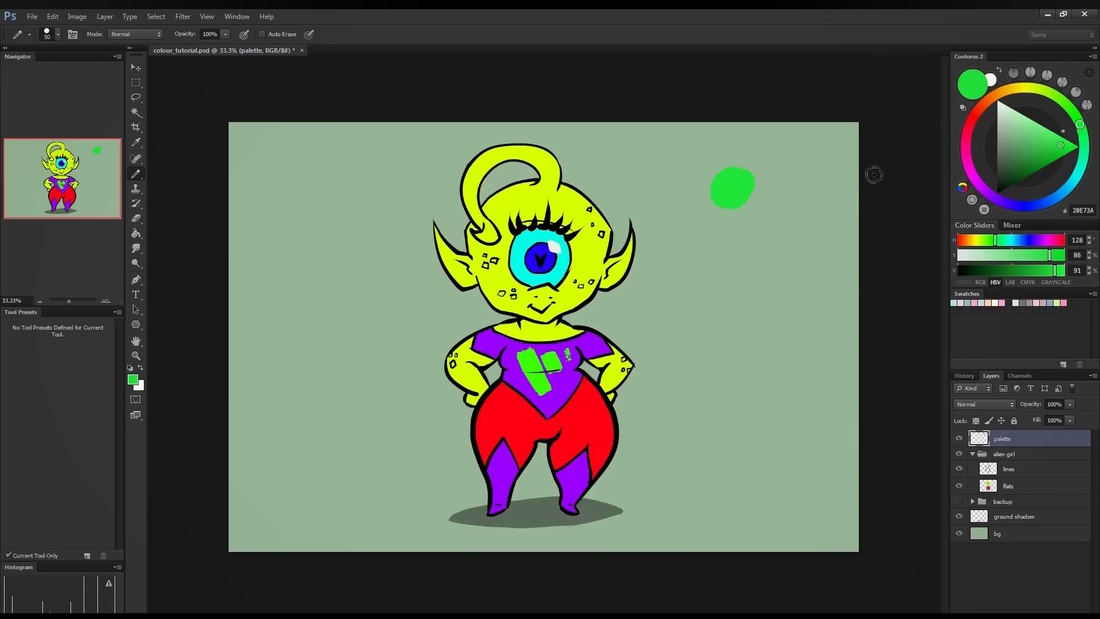
- Choose the bright green #00FF60 as foreground colour and paint a second round swatch just below the first
left_click(132, 380)
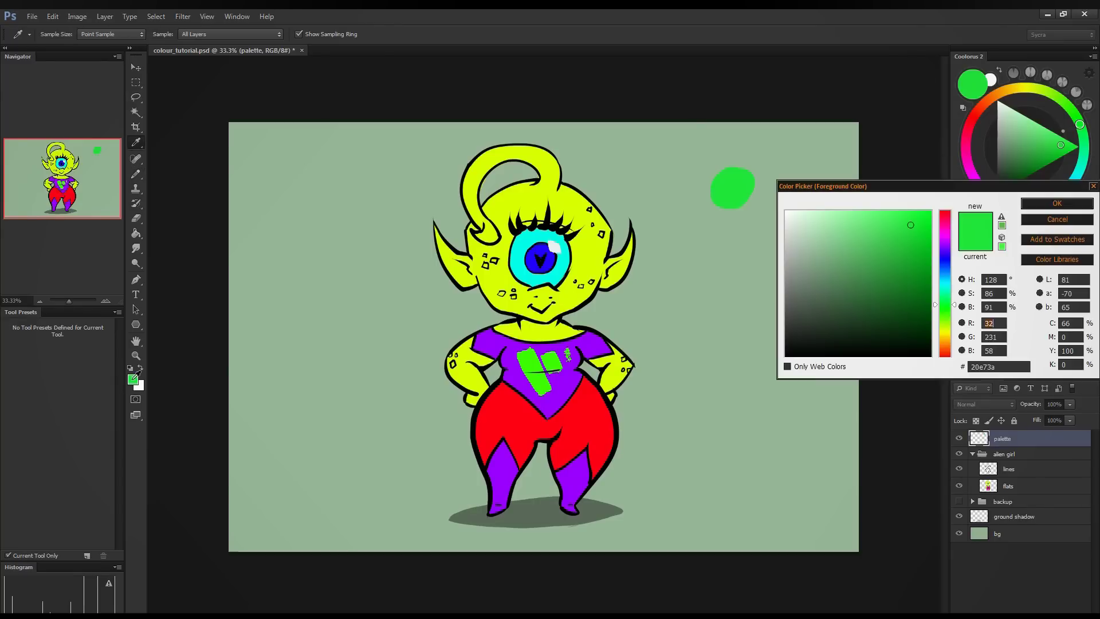
left_click_drag(937, 190, 366, 118)
left_click_drag(431, 113, 813, 265)
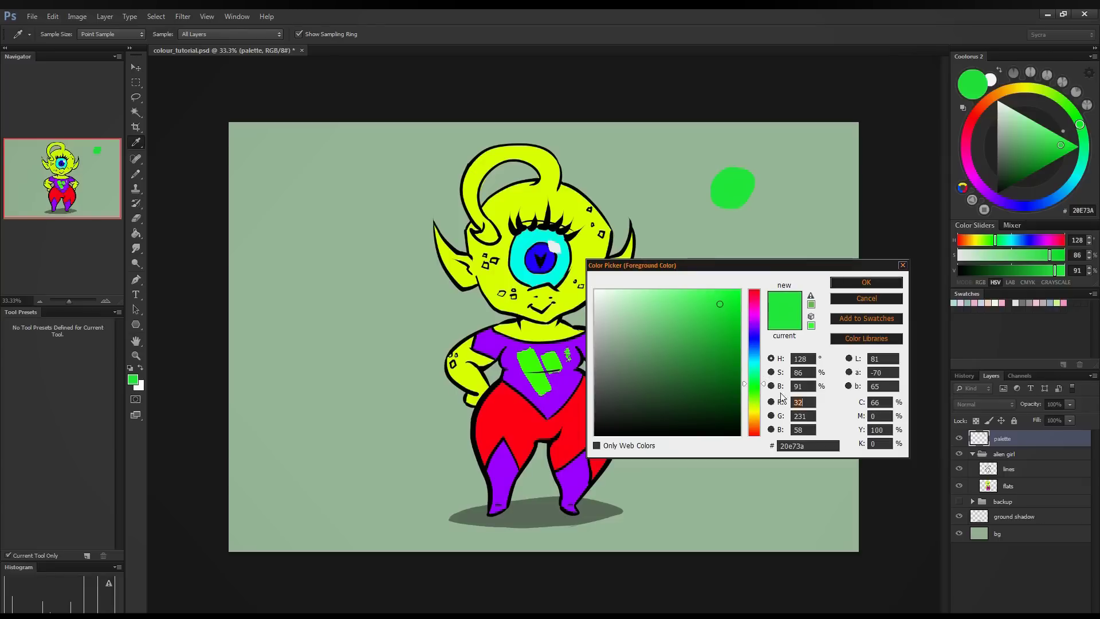
left_click_drag(765, 383, 766, 387)
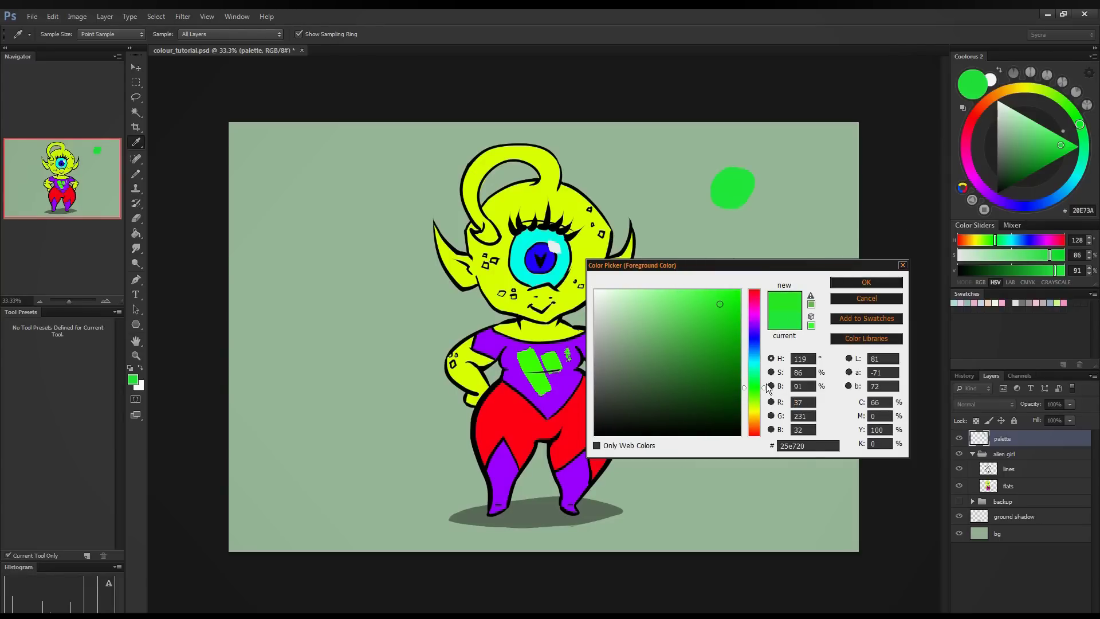
mouse_move(766, 388)
left_mouse_down()
mouse_move(769, 293)
mouse_move(765, 425)
mouse_move(766, 367)
mouse_move(765, 377)
left_mouse_up()
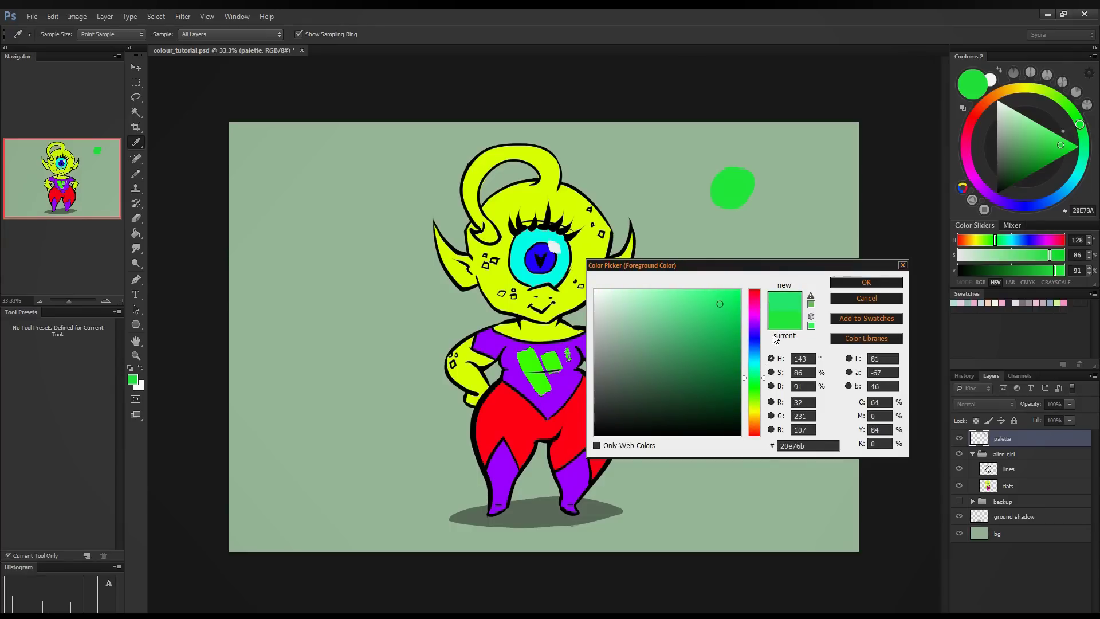
mouse_move(724, 312)
left_mouse_down()
mouse_move(658, 406)
mouse_move(739, 306)
mouse_move(718, 306)
mouse_move(732, 296)
left_mouse_up()
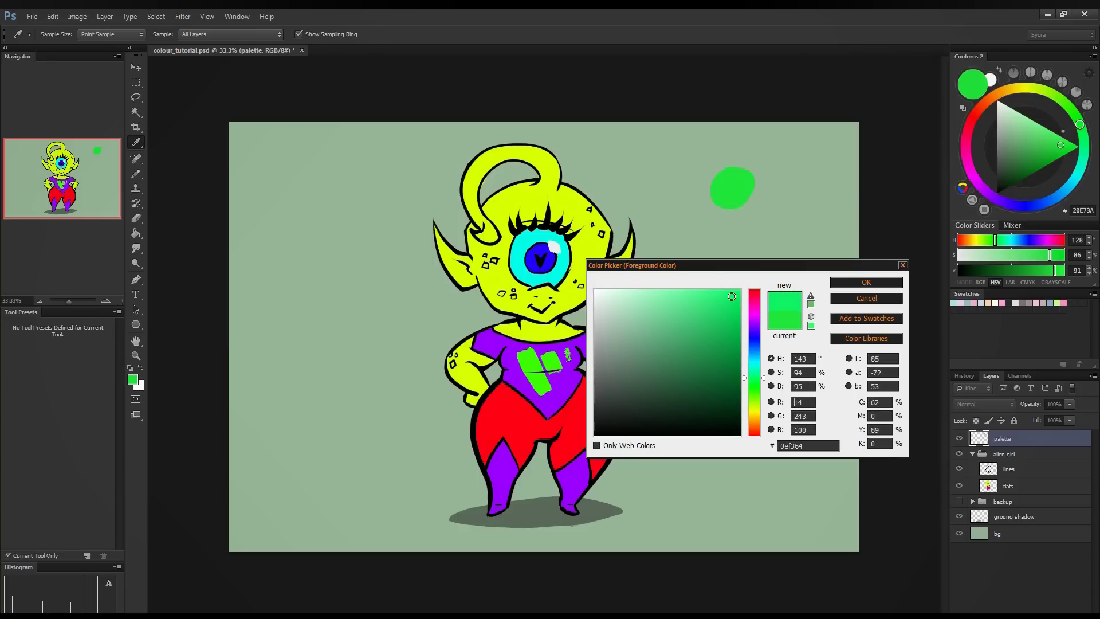
mouse_move(731, 302)
left_mouse_down()
mouse_move(866, 275)
mouse_move(750, 267)
mouse_move(756, 240)
left_mouse_up()
left_click(867, 282)
key("b")
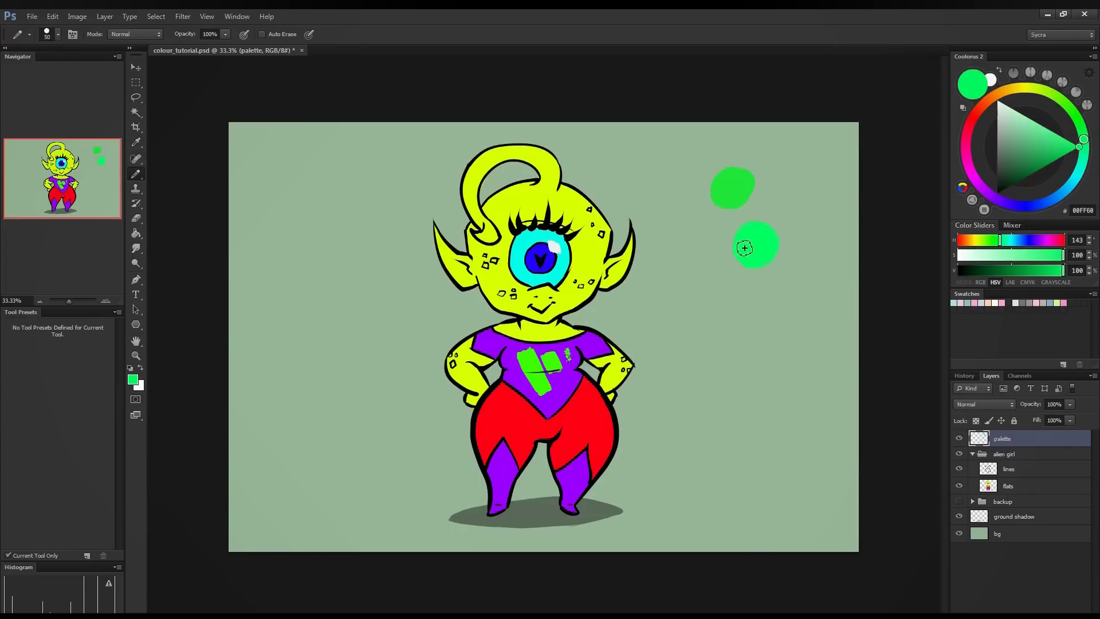
- Choose the yellow-green #91DA42 as foreground colour and paint a third swatch below the two greens
left_click(135, 380)
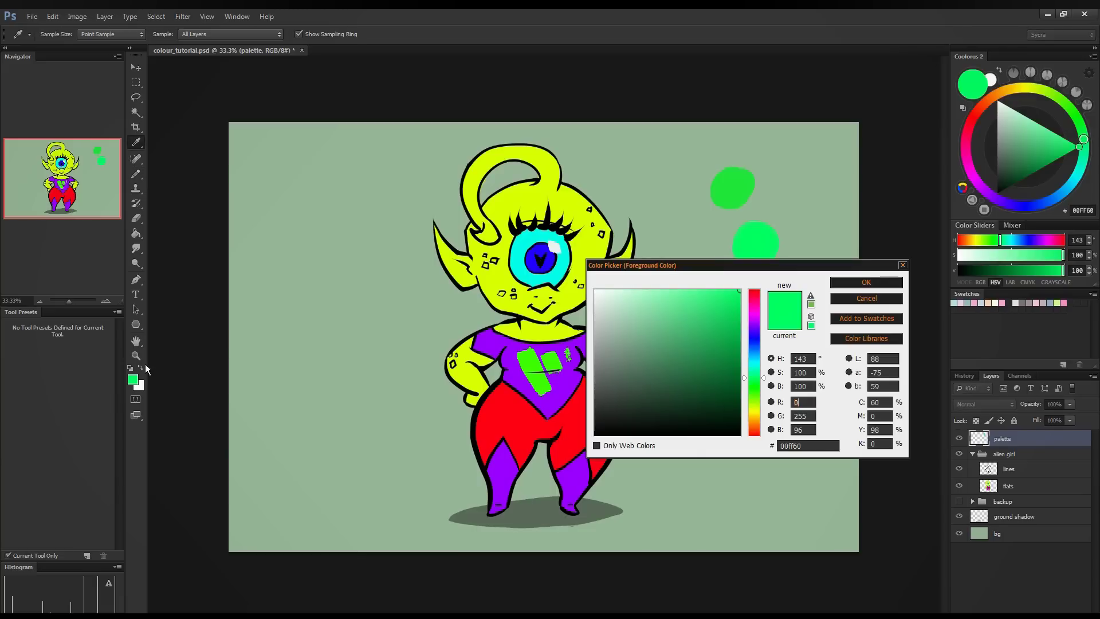
left_click_drag(758, 381, 758, 390)
mouse_move(733, 303)
left_mouse_down()
mouse_move(687, 320)
mouse_move(713, 309)
left_mouse_up()
left_click_drag(757, 408, 757, 399)
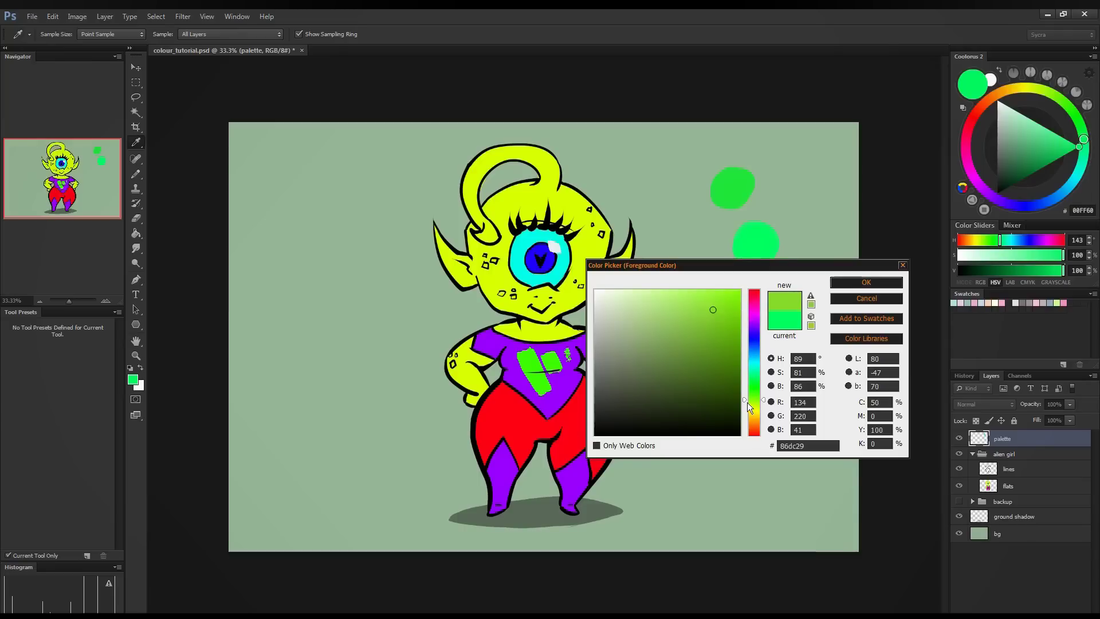
mouse_move(712, 311)
left_mouse_down()
mouse_move(721, 300)
mouse_move(696, 311)
left_mouse_up()
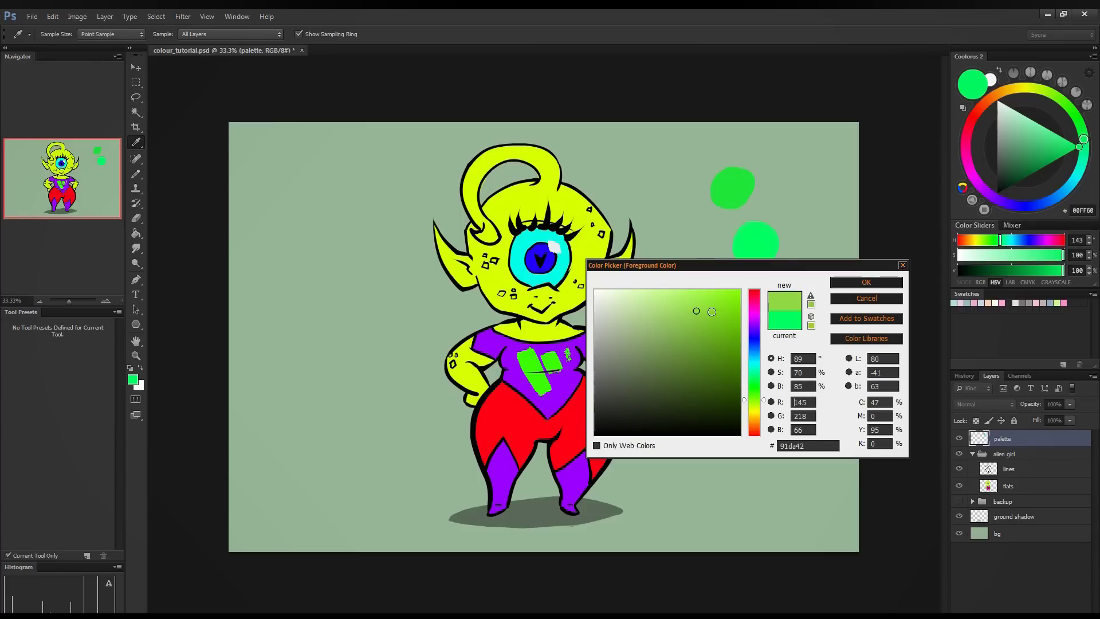
left_click(866, 283)
key("b")
mouse_move(749, 305)
left_mouse_down()
mouse_move(760, 310)
mouse_move(752, 298)
mouse_move(751, 307)
mouse_move(765, 295)
left_mouse_up()
- Try a saturated yellow #FFE400 swatch beside the first green one, and undo the stroke
key("i")
left_click(133, 379)
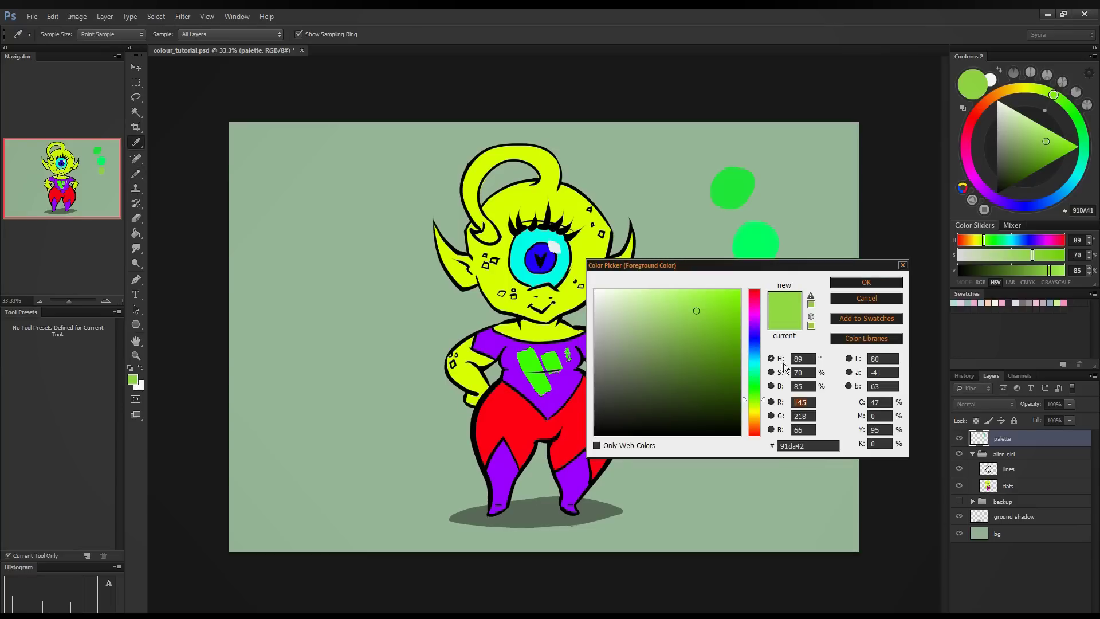
left_click(758, 411)
left_click_drag(758, 410, 757, 414)
left_click_drag(690, 351, 744, 288)
left_click(849, 282)
key("b")
left_click_drag(796, 189, 831, 200)
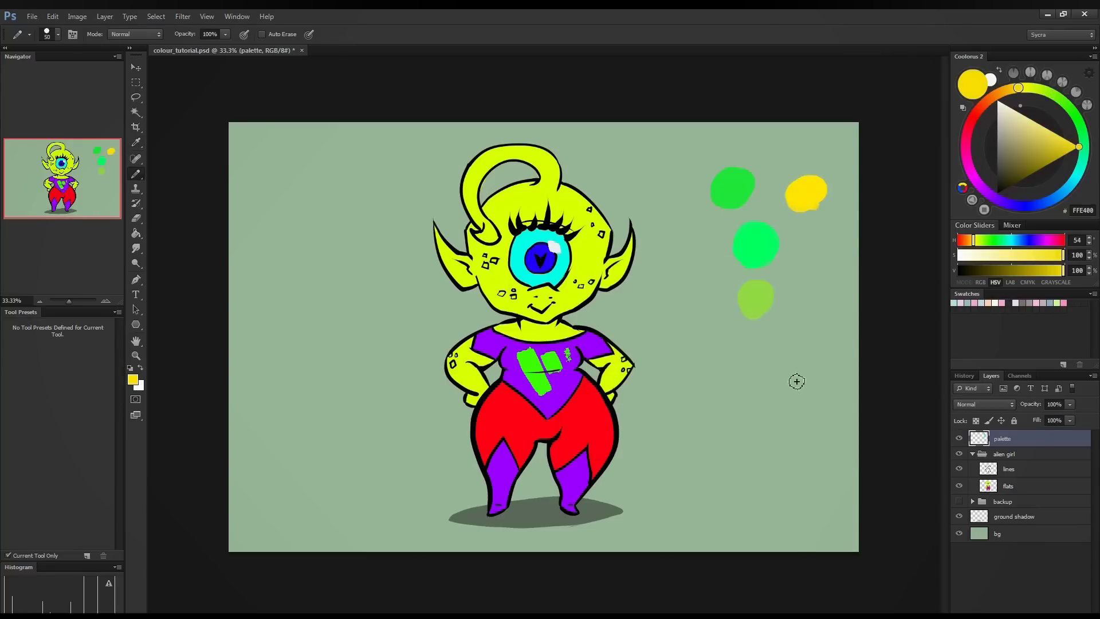
key("ctrl+z")
- Choose the softer yellow #FAEB6D as foreground colour and paint a swatch beside the yellow-green one
key("i")
left_click(138, 382)
left_click(691, 291)
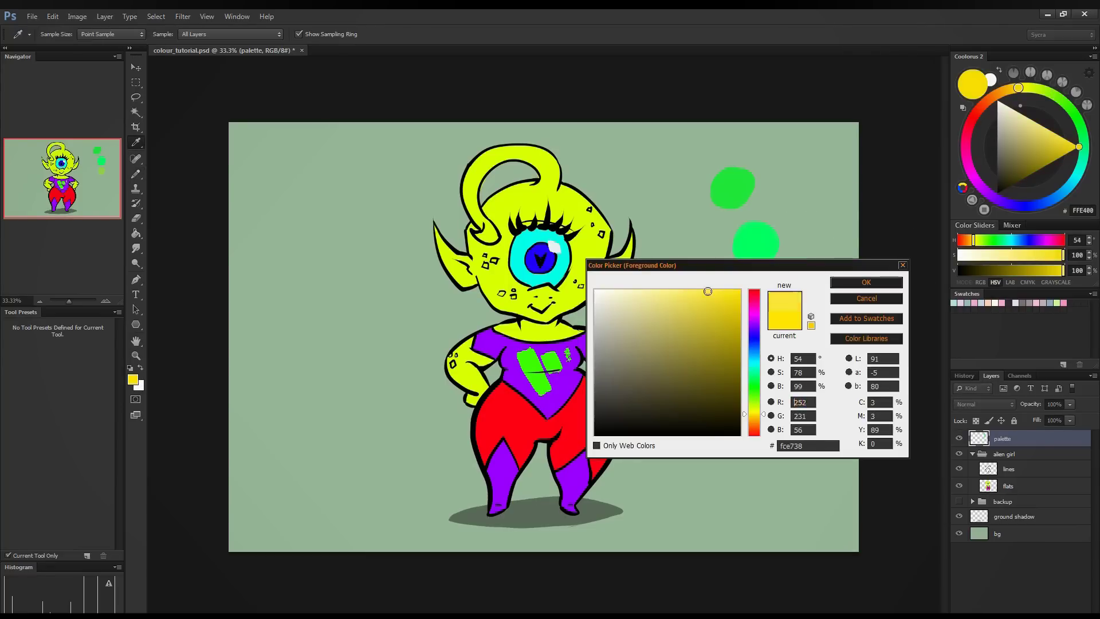
left_click_drag(682, 294, 677, 293)
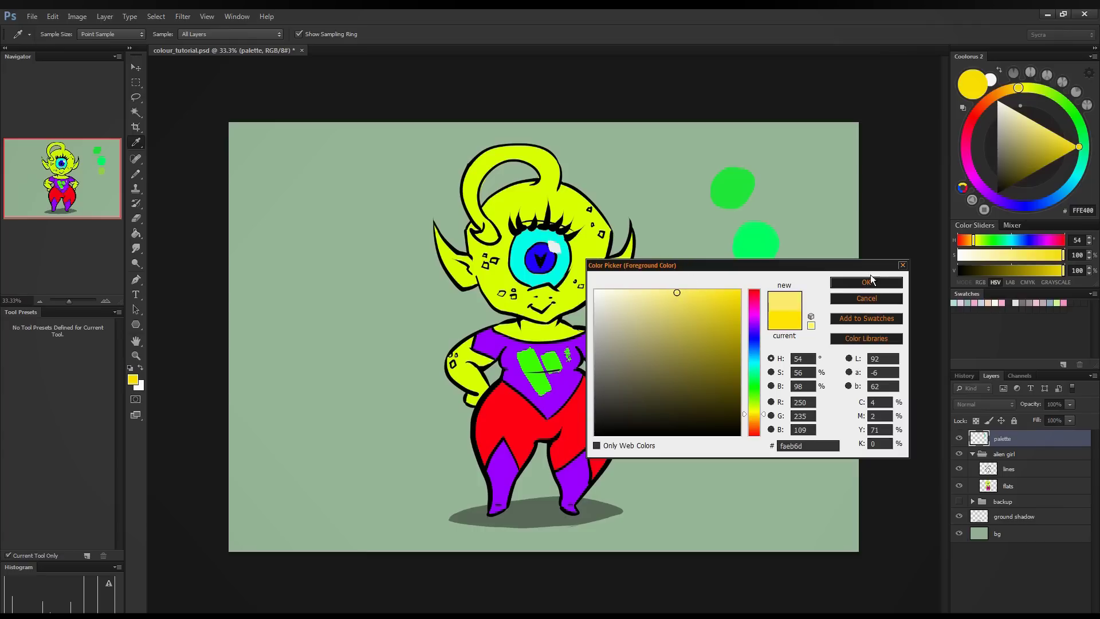
left_click(866, 282)
key("b")
left_click(792, 279)
left_click_drag(791, 278, 807, 278)
- Choose the medium blue #49ABD8 as foreground colour and paint a swatch beside the first green one
key("i")
left_click(131, 380)
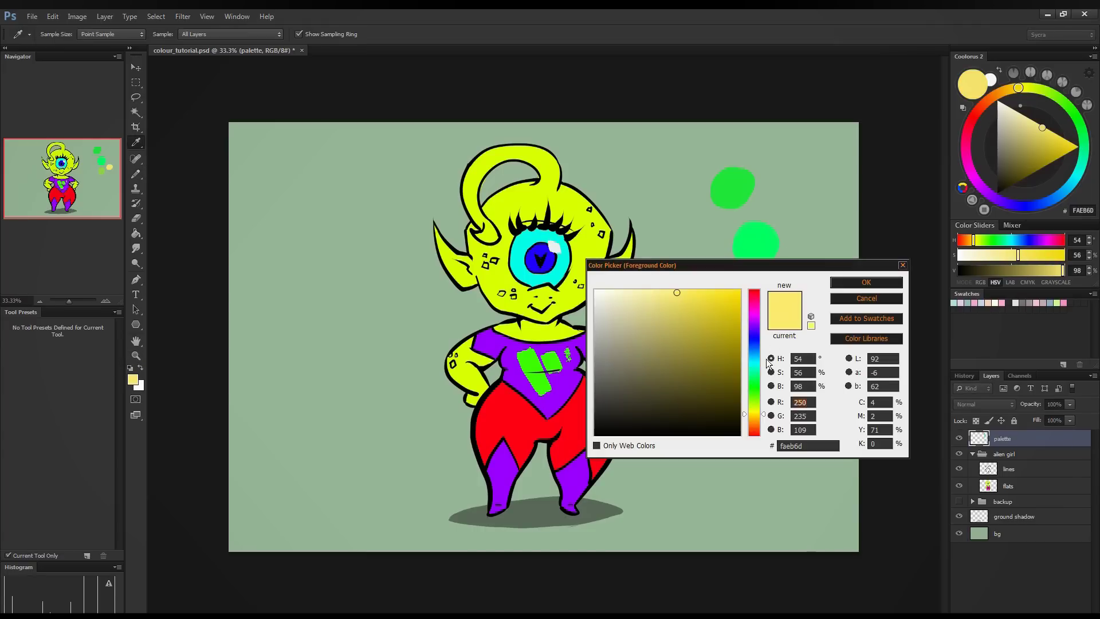
left_click(755, 356)
left_click(676, 308)
left_click(691, 311)
left_click(866, 282)
key("b")
mouse_move(790, 179)
left_mouse_down()
mouse_move(802, 182)
mouse_move(793, 177)
left_mouse_up()
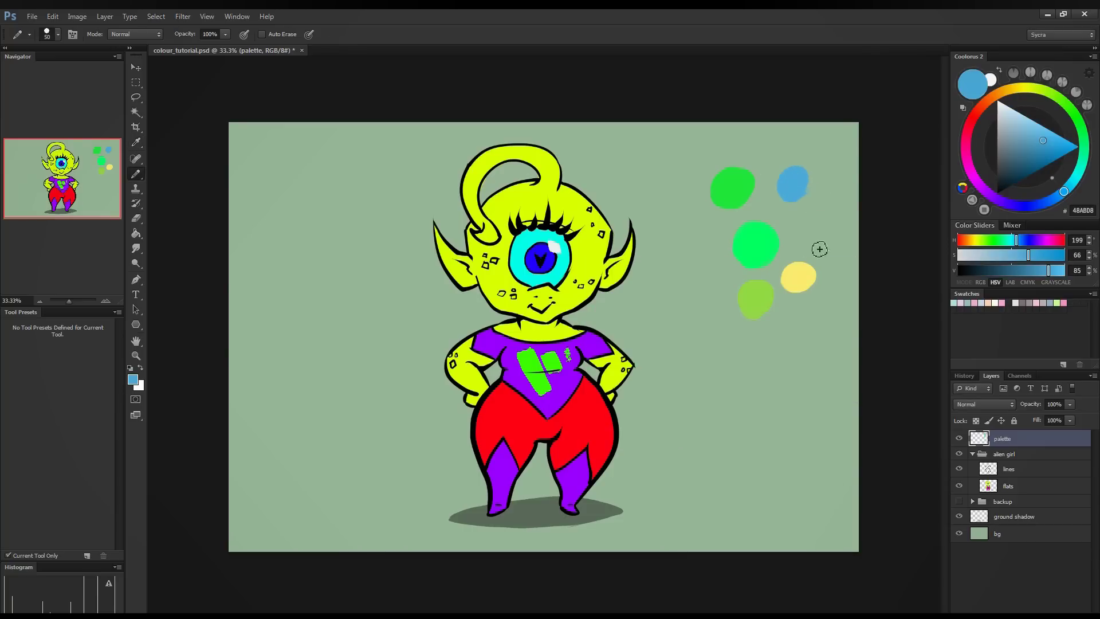
- Choose the muted purple #906EB6 as foreground colour and paint a swatch below the blue one
left_click(133, 380)
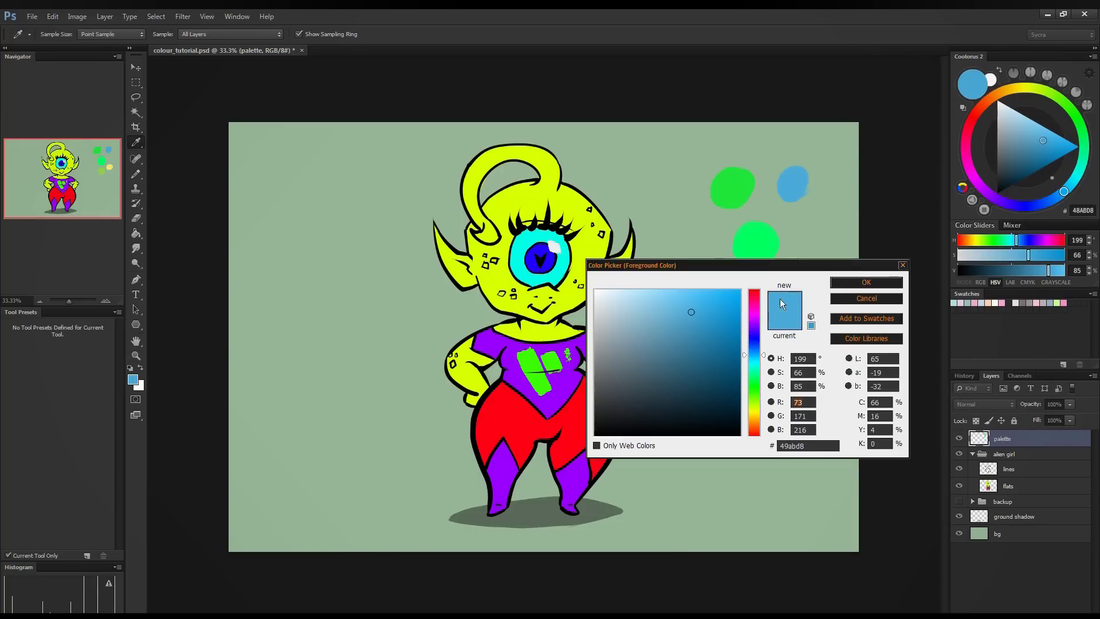
left_click_drag(758, 358, 765, 327)
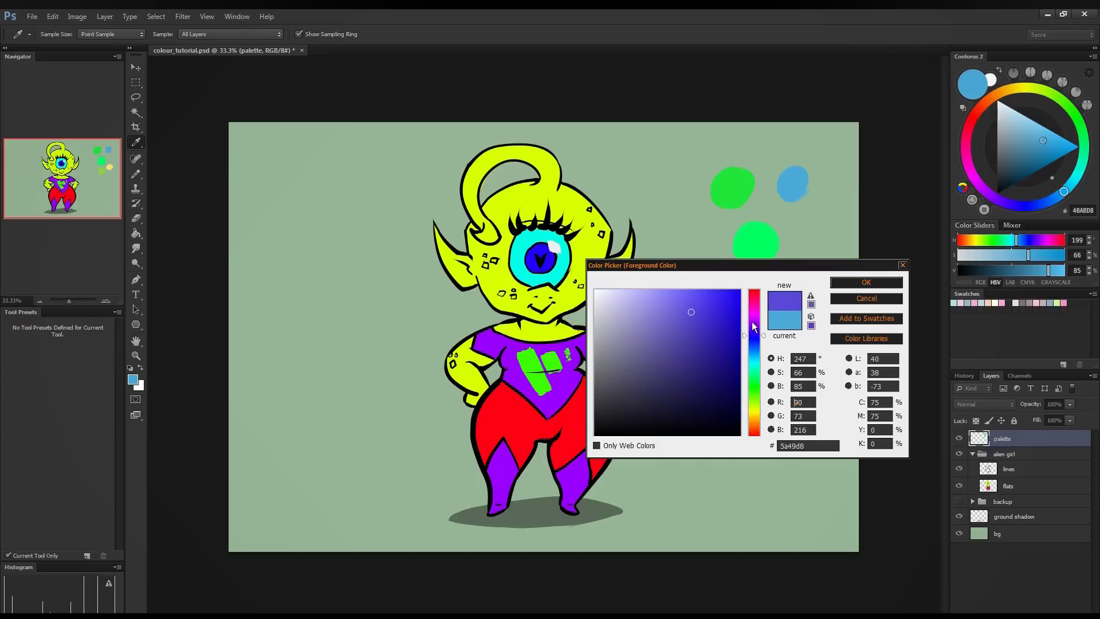
left_click(759, 327)
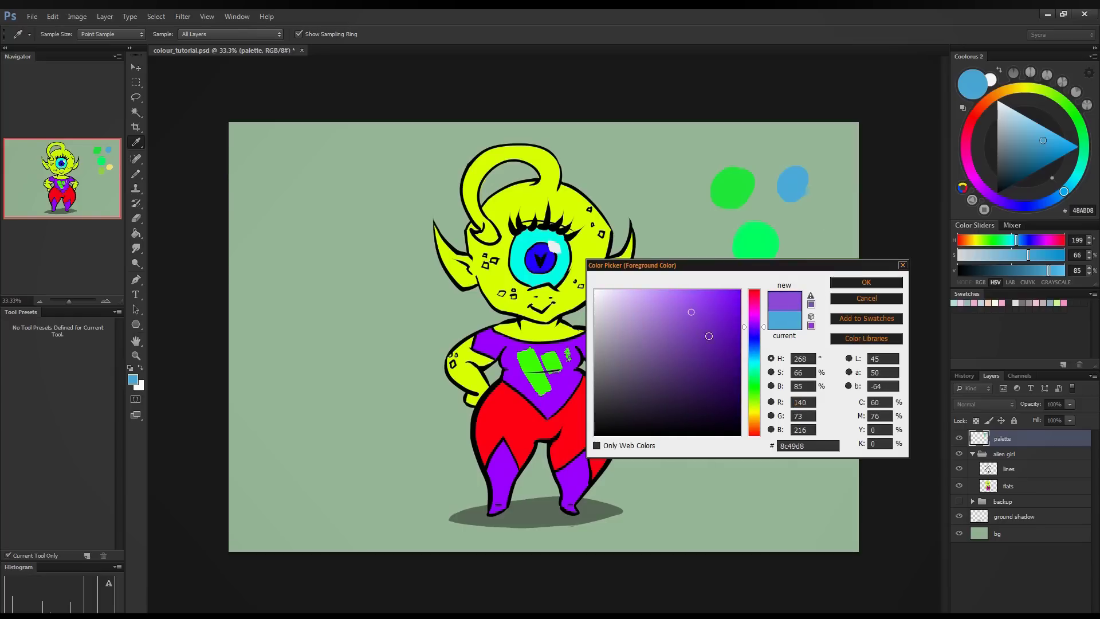
left_click_drag(692, 313, 653, 332)
left_click(854, 284)
mouse_move(800, 222)
left_mouse_down()
mouse_move(798, 235)
mouse_move(812, 232)
left_mouse_up()
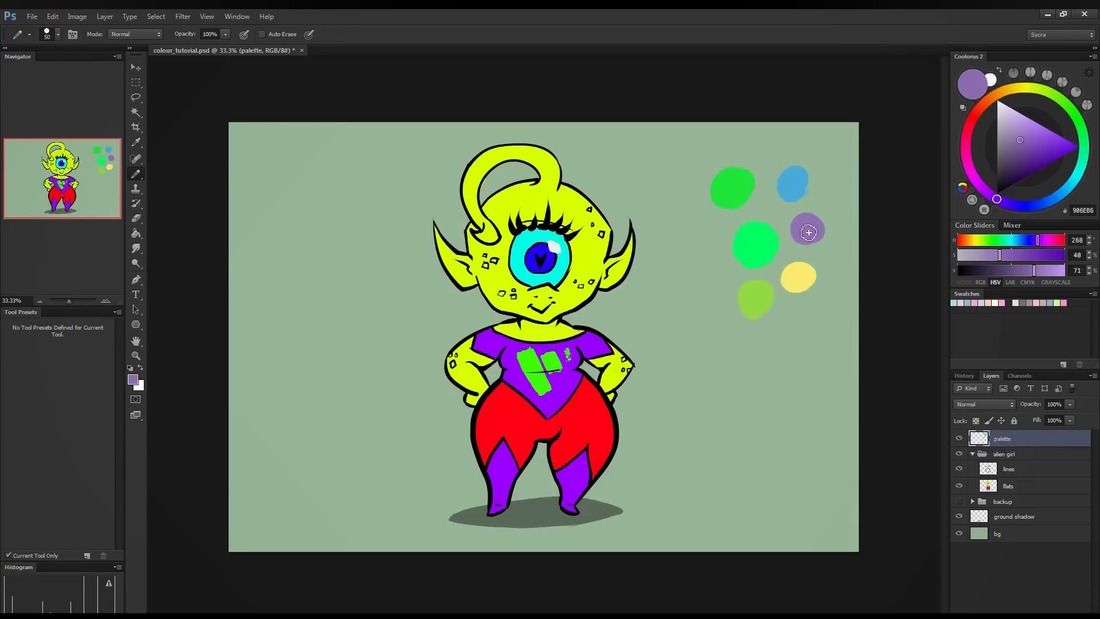
- Try a fully saturated violet #7800FF swatch below the muted purple one, and undo the stroke
left_click(133, 379)
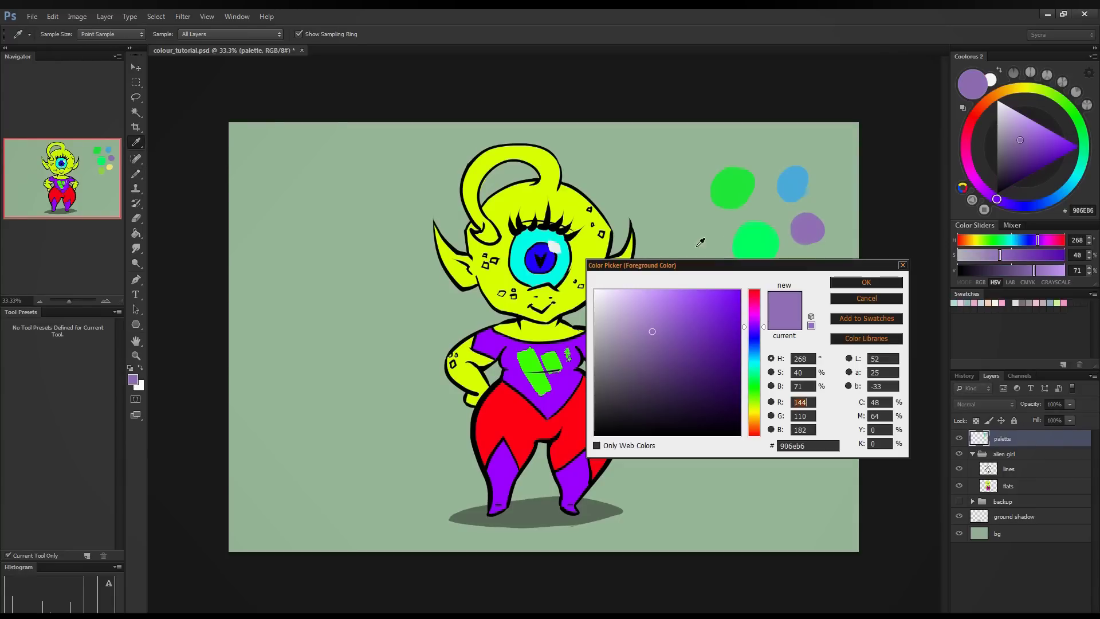
left_click_drag(653, 348, 742, 288)
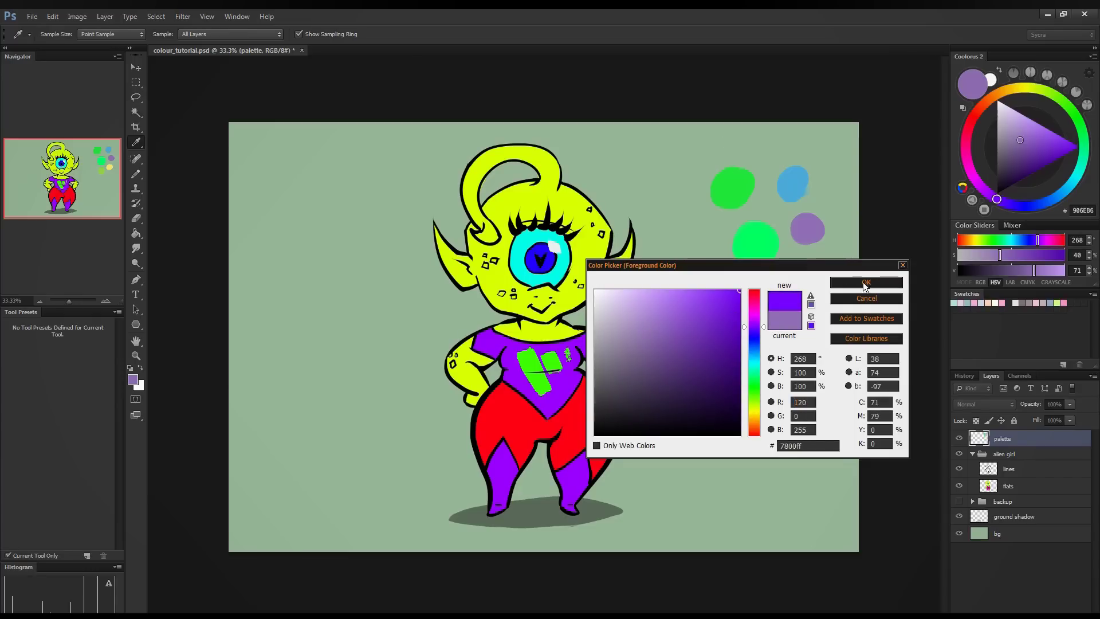
left_click(864, 285)
left_click_drag(805, 265, 821, 273)
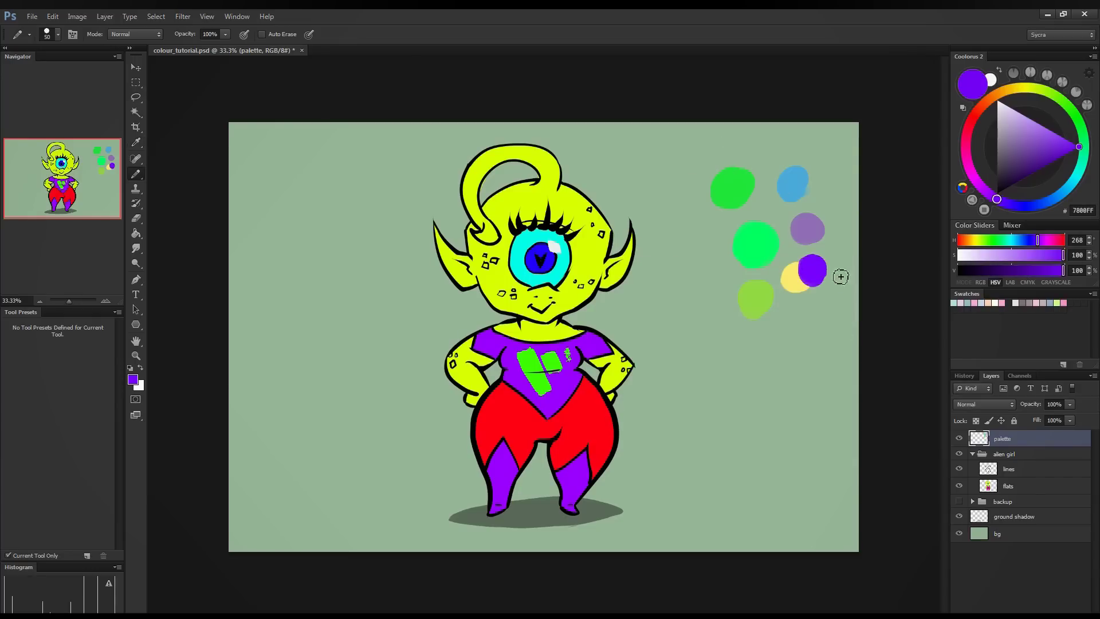
key("ctrl+z")
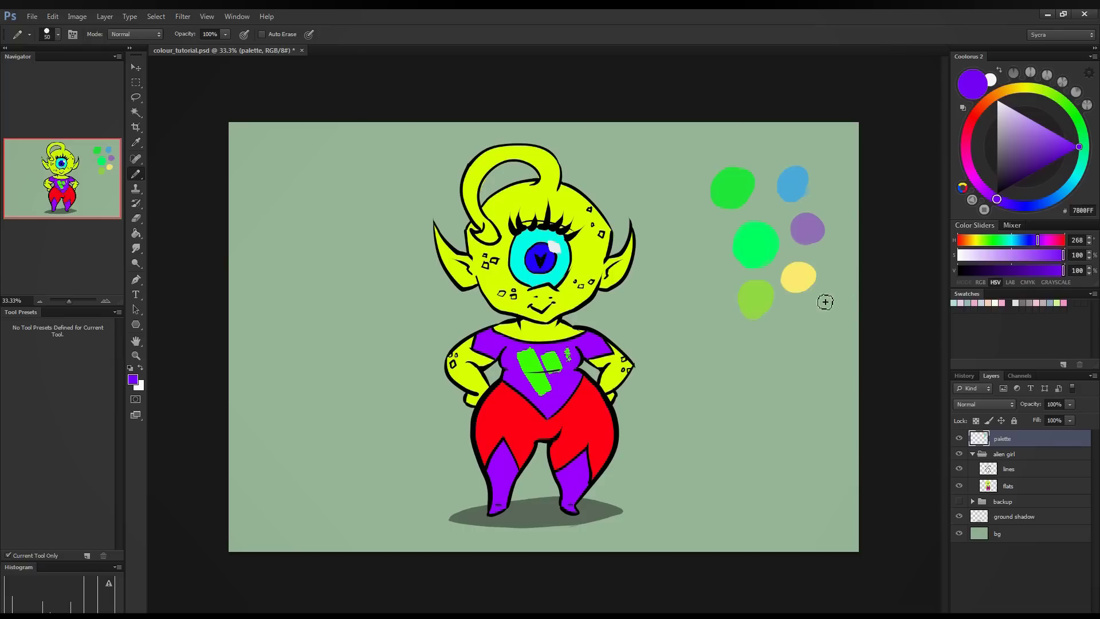
- Choose the muted red #AA4C55 as foreground colour and paint a swatch below the yellow one
left_click(133, 381)
left_click_drag(755, 301, 755, 291)
left_click_drag(708, 325, 672, 341)
left_click(866, 281)
key("b")
mouse_move(817, 312)
left_mouse_down()
mouse_move(815, 324)
mouse_move(825, 304)
mouse_move(800, 321)
mouse_move(806, 329)
left_mouse_up()
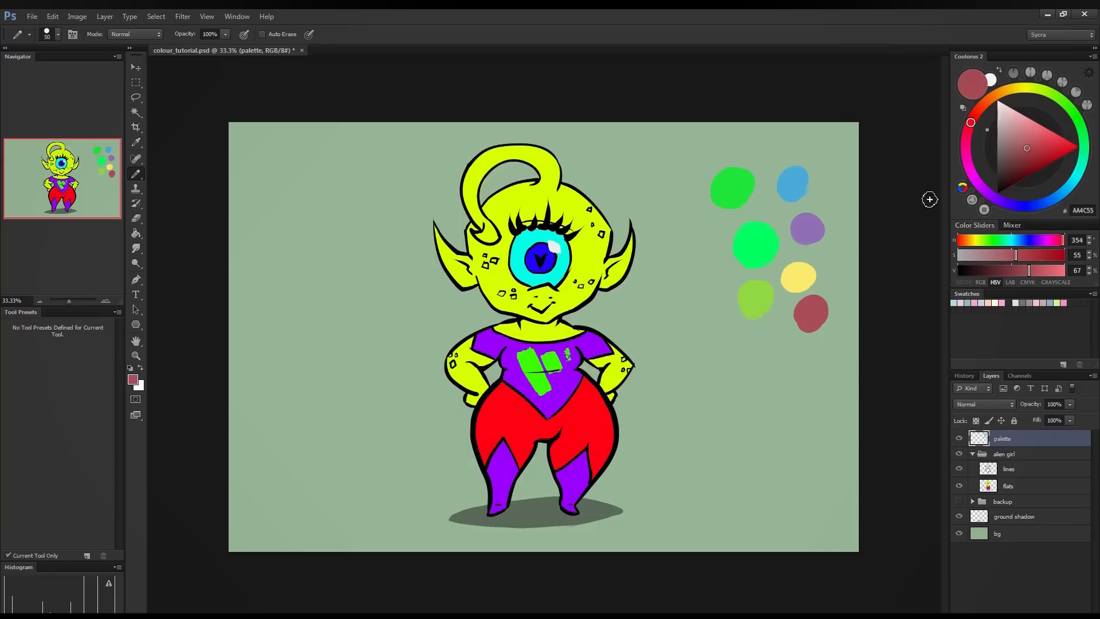
- Sample the first green and the red swatch, and examine green's saturation range from neutral grey #707070 to #00FF49
left_click(739, 179, "alt")
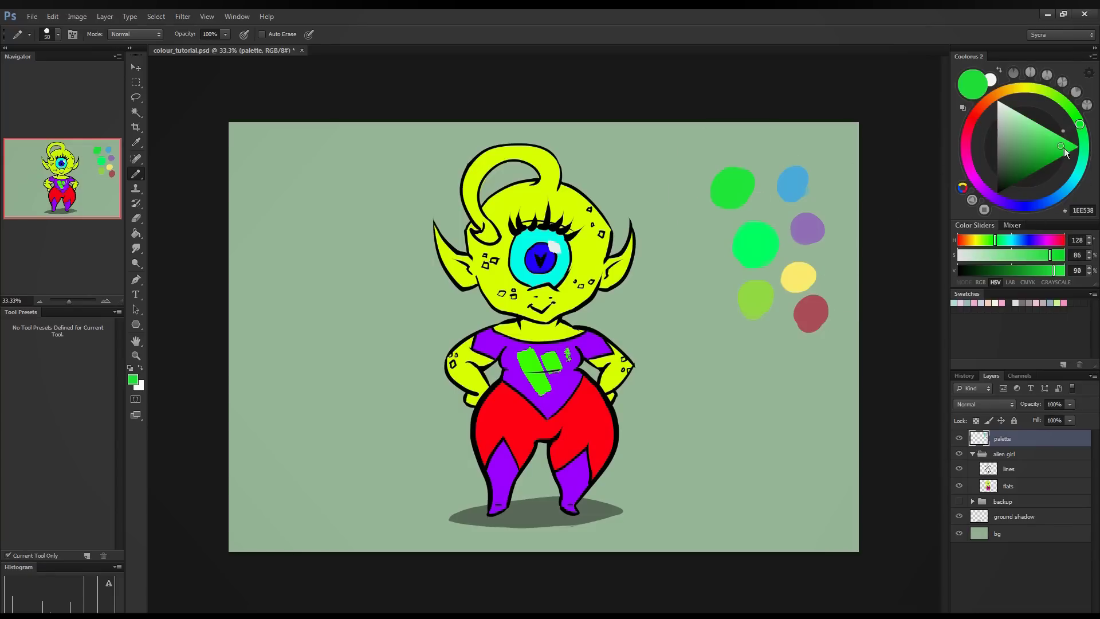
left_click(818, 301, "alt")
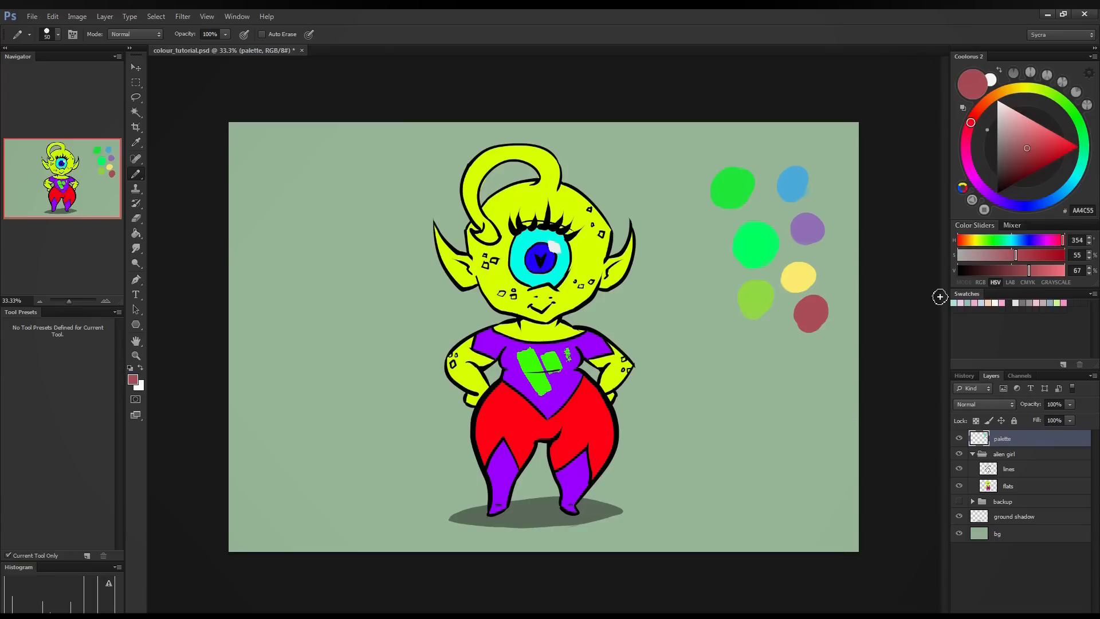
left_click(1088, 126)
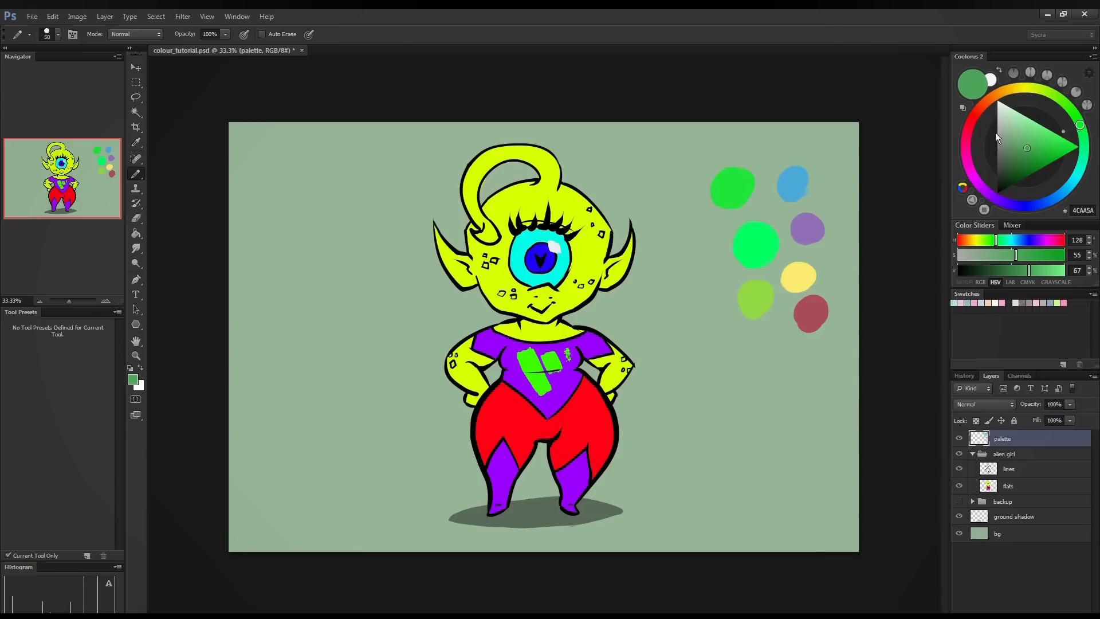
mouse_move(1084, 131)
left_mouse_down()
mouse_move(1080, 183)
mouse_move(1016, 212)
mouse_move(967, 128)
mouse_move(1000, 207)
mouse_move(1089, 141)
left_mouse_up()
mouse_move(1058, 150)
left_mouse_down()
mouse_move(1098, 157)
mouse_move(988, 151)
left_mouse_up()
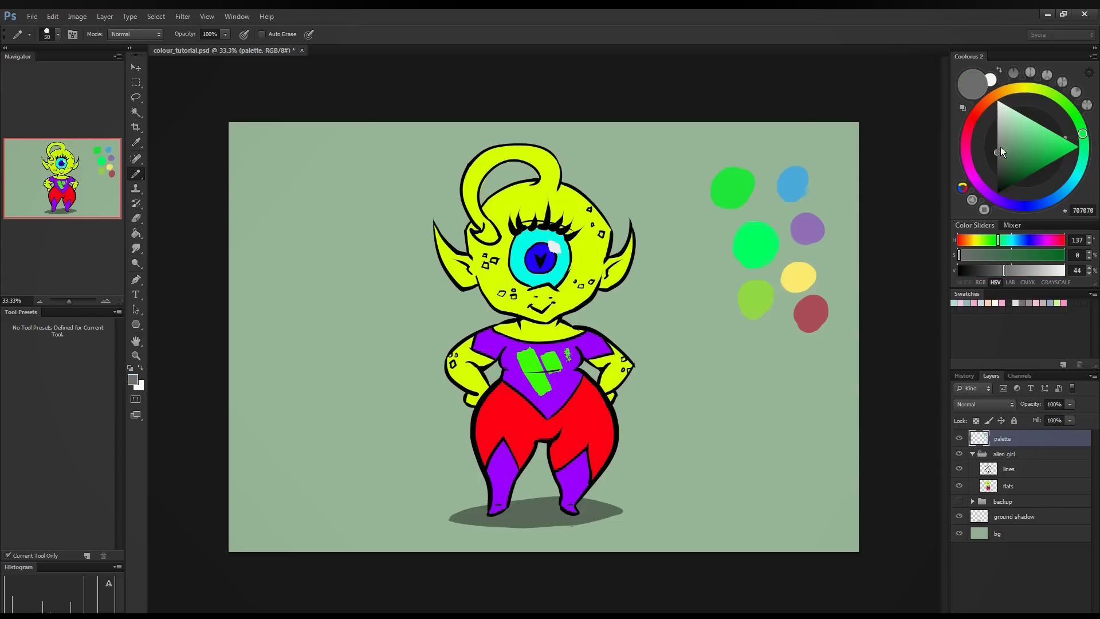
left_click_drag(997, 153, 1079, 146)
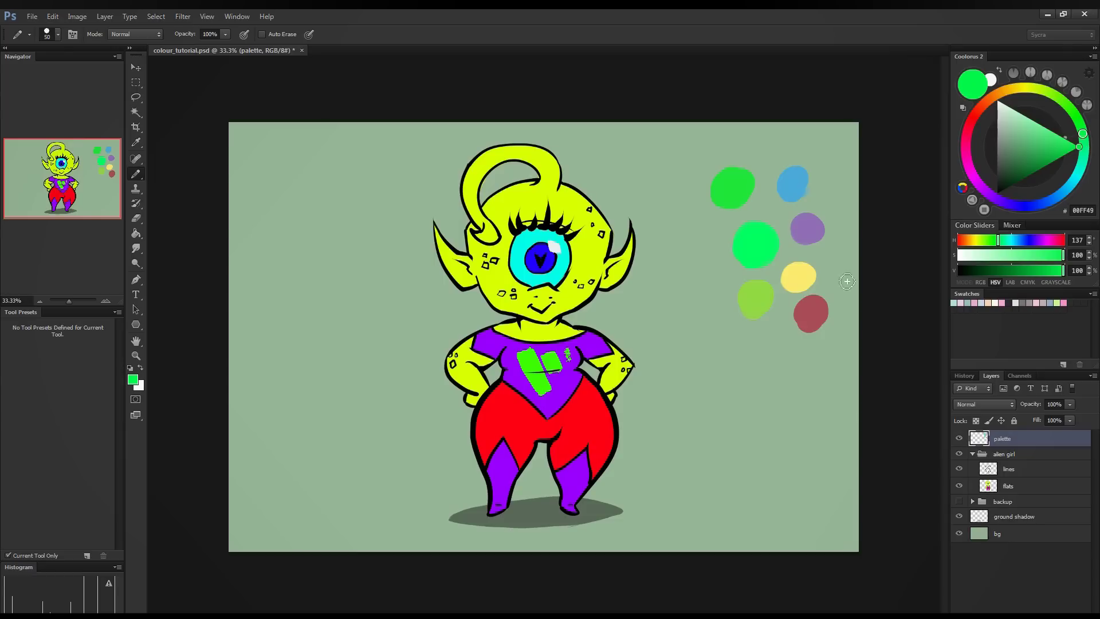
- Using 76% saturation and 88% brightness, paint a yellow-green and a teal #35DF8C swatch above the first green one
left_click(1047, 141)
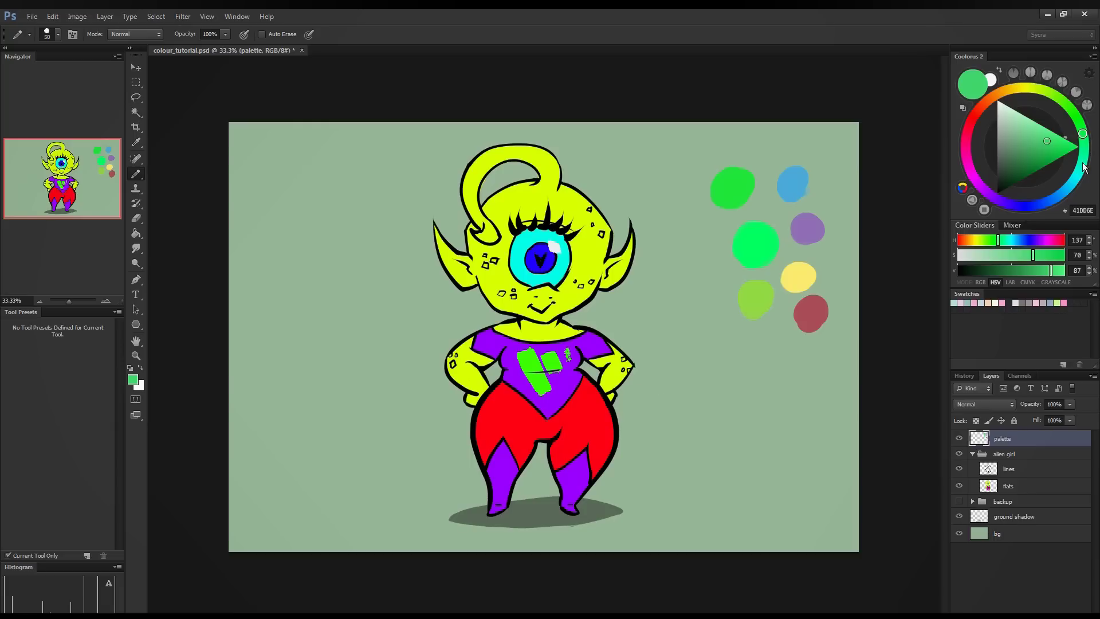
left_click(1051, 91)
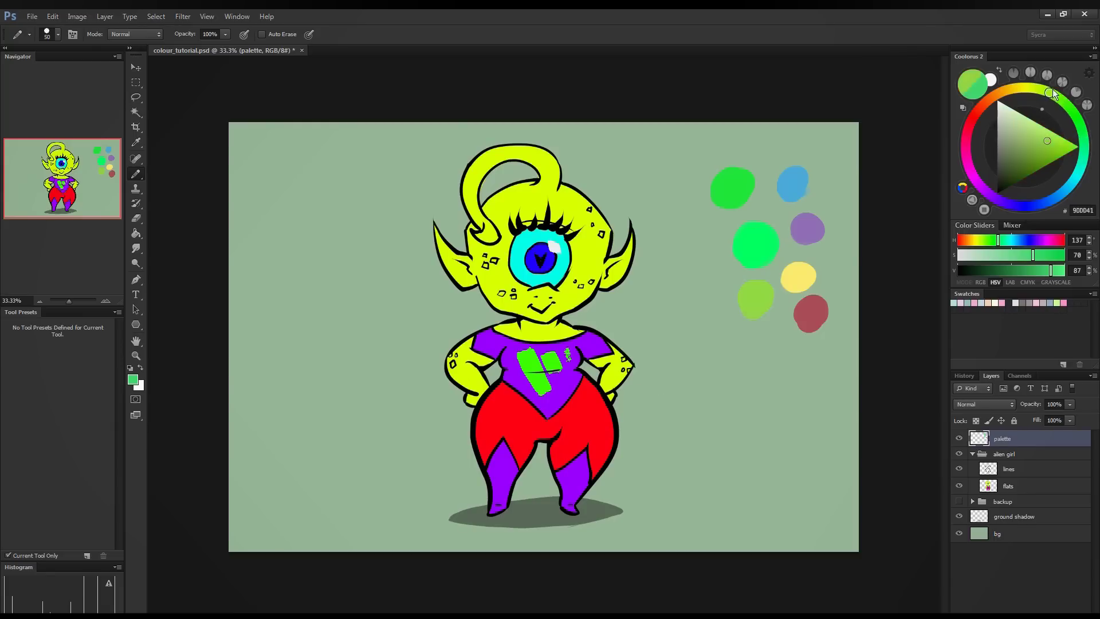
left_click(1083, 136)
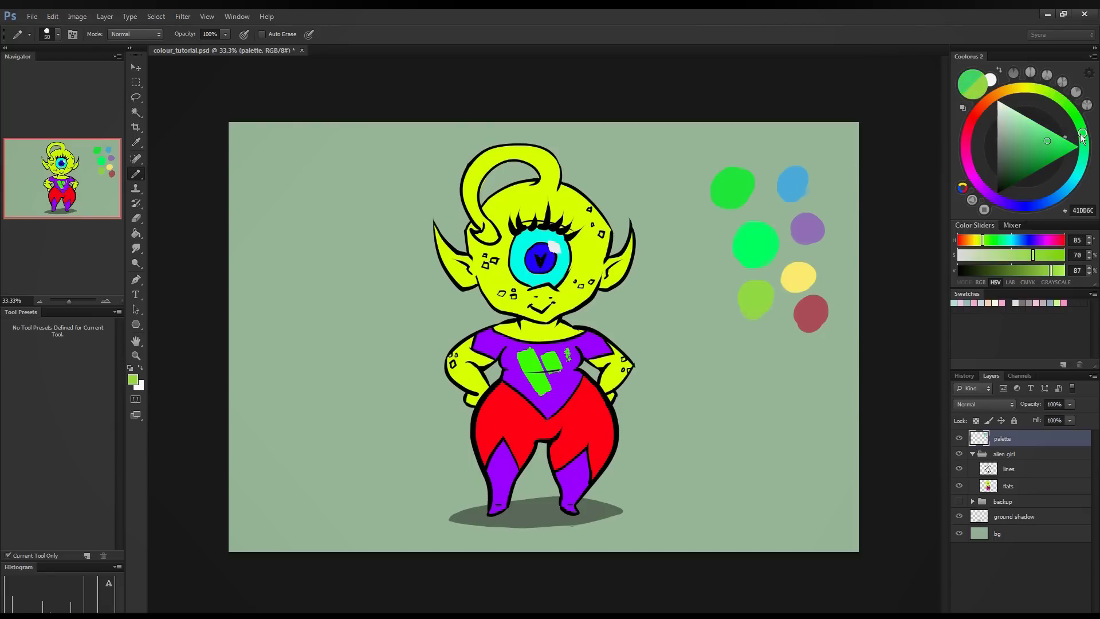
left_click(1052, 144)
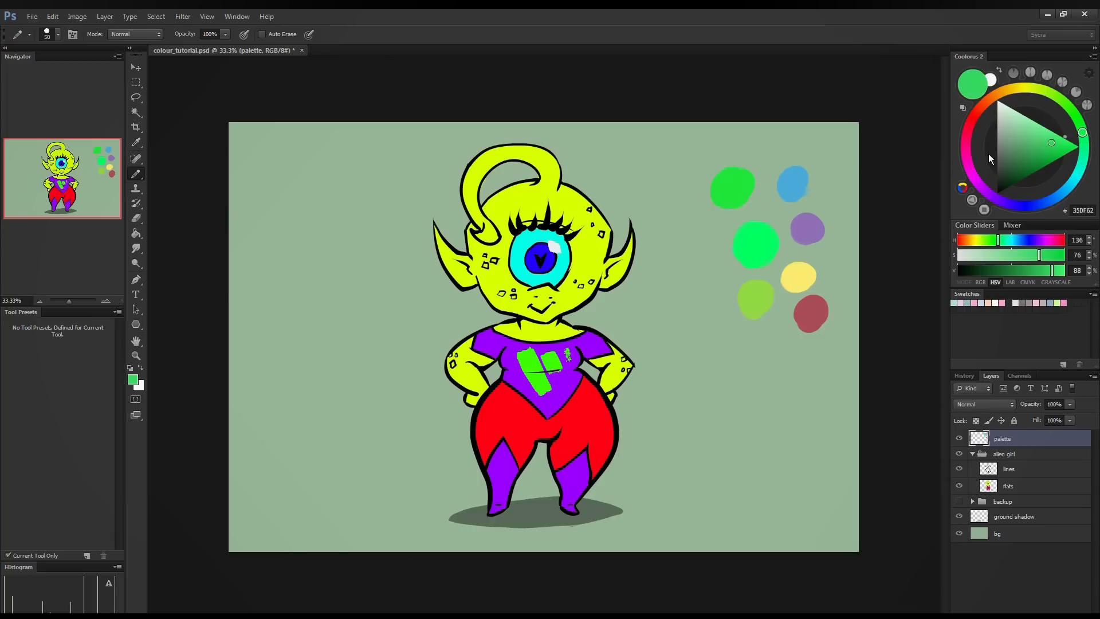
left_click_drag(1083, 135, 1054, 89)
mouse_move(691, 160)
left_mouse_down()
mouse_move(696, 151)
mouse_move(700, 162)
left_mouse_up()
mouse_move(1053, 95)
left_mouse_down()
mouse_move(1076, 126)
mouse_move(1070, 188)
mouse_move(1084, 147)
left_mouse_up()
left_click_drag(754, 152, 765, 155)
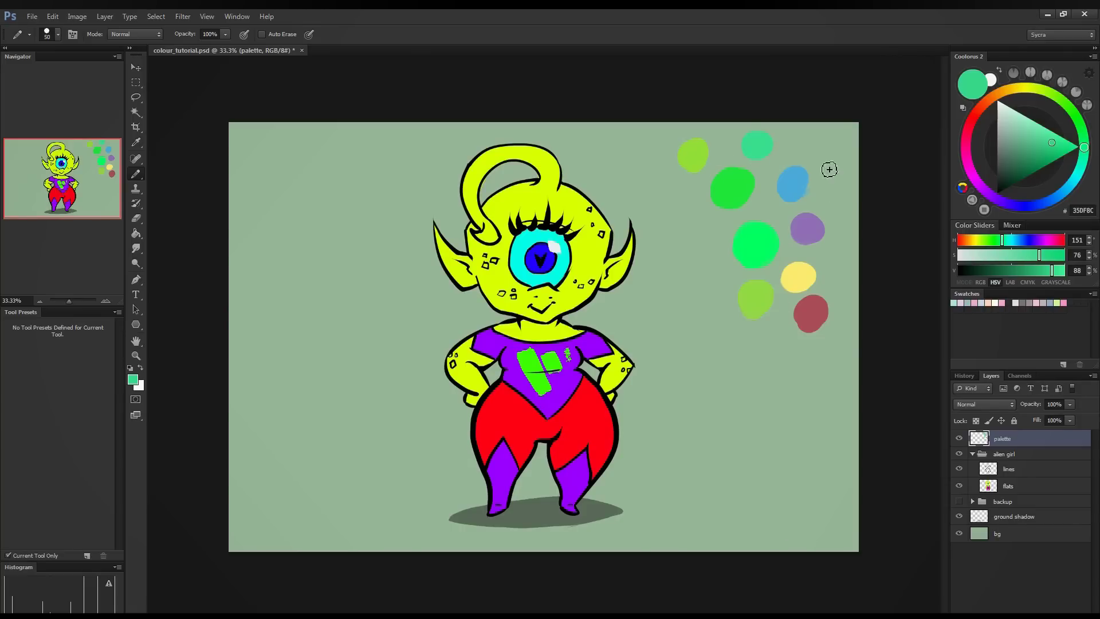
- Paint a muted brownish-red swatch below the upper yellow-green one and a muted blue #6C9CA7 swatch beside the teal one
mouse_move(1086, 145)
left_mouse_down()
mouse_move(1076, 119)
mouse_move(1044, 98)
mouse_move(975, 116)
left_mouse_up()
left_click(1022, 147)
left_click_drag(681, 199, 690, 205)
mouse_move(1024, 90)
left_mouse_down()
mouse_move(1083, 171)
mouse_move(1078, 191)
mouse_move(1085, 170)
mouse_move(1068, 187)
left_mouse_up()
left_click(1016, 143)
left_click_drag(822, 146, 827, 152)
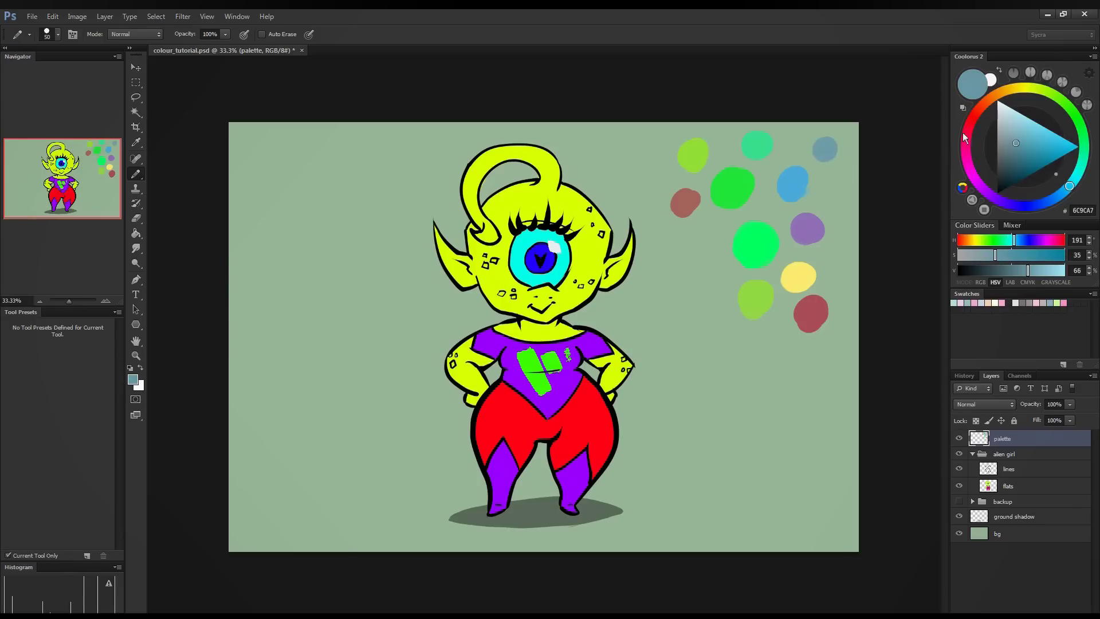
- Choose the greyish violet #69637A as foreground colour and paint a swatch below the muted blue one
left_click_drag(1042, 208, 1009, 204)
left_click(1005, 153)
mouse_move(825, 191)
left_mouse_down()
mouse_move(823, 202)
mouse_move(838, 201)
left_mouse_up()
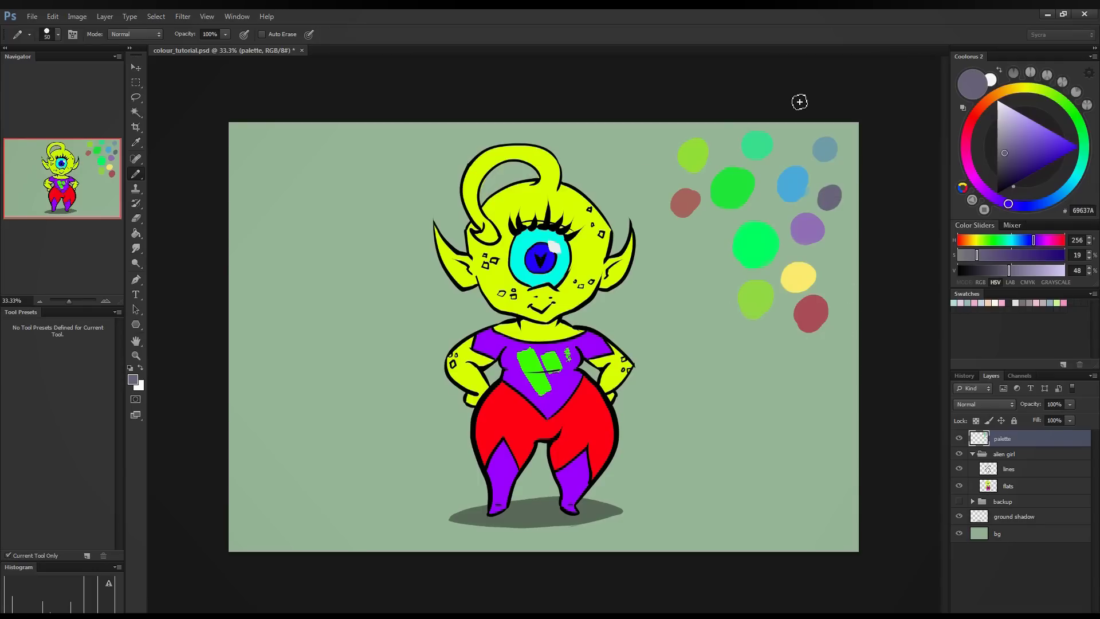
- Undo all the swatch strokes until the palette layer is empty
key("ctrl+z")
key("ctrl+z")
key("ctrl+alt+z")
key("ctrl+alt+z")
key("ctrl+alt+z")
key("ctrl+alt+z")
key("ctrl+alt+z")
key("ctrl+alt+z")
key("ctrl+alt+z")
key("ctrl+alt+z")
key("ctrl+alt+z")
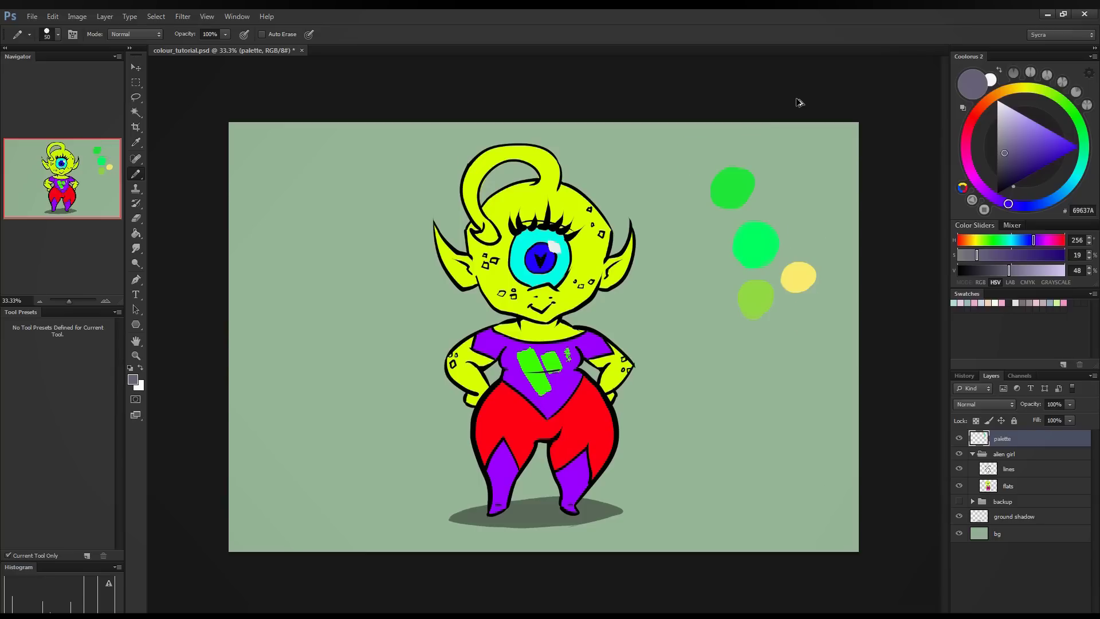
key("ctrl+alt+z")
key("ctrl+alt+z")
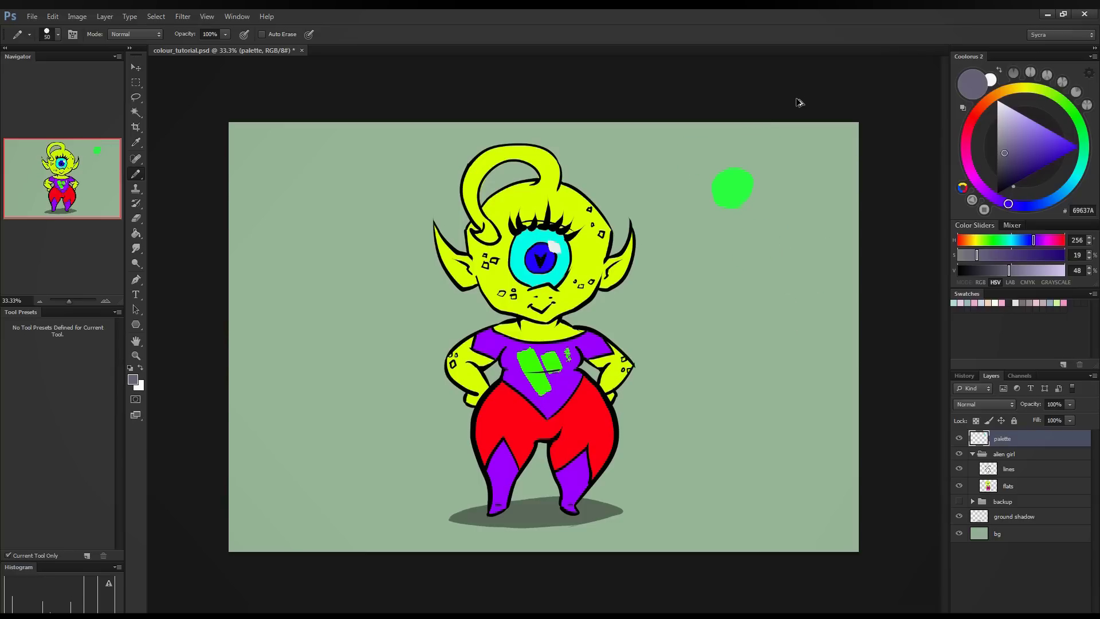
key("ctrl+alt+z")
- Recolour the bg layer to a pinkish grey using Hue/Saturation with hue -128 and saturation -49
left_click(1026, 484)
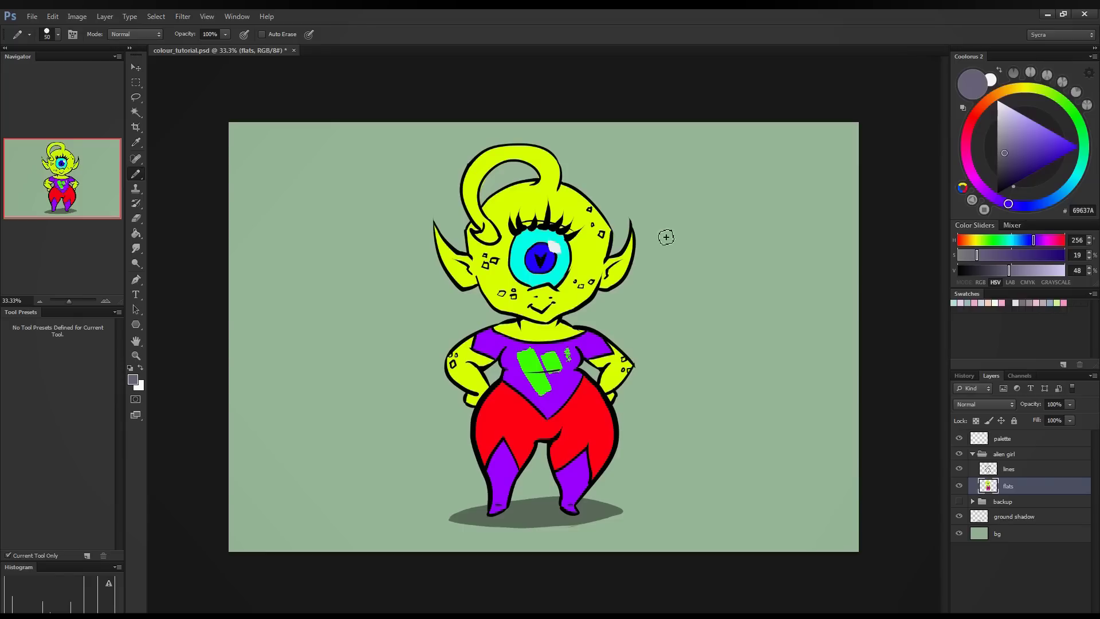
left_click(136, 234)
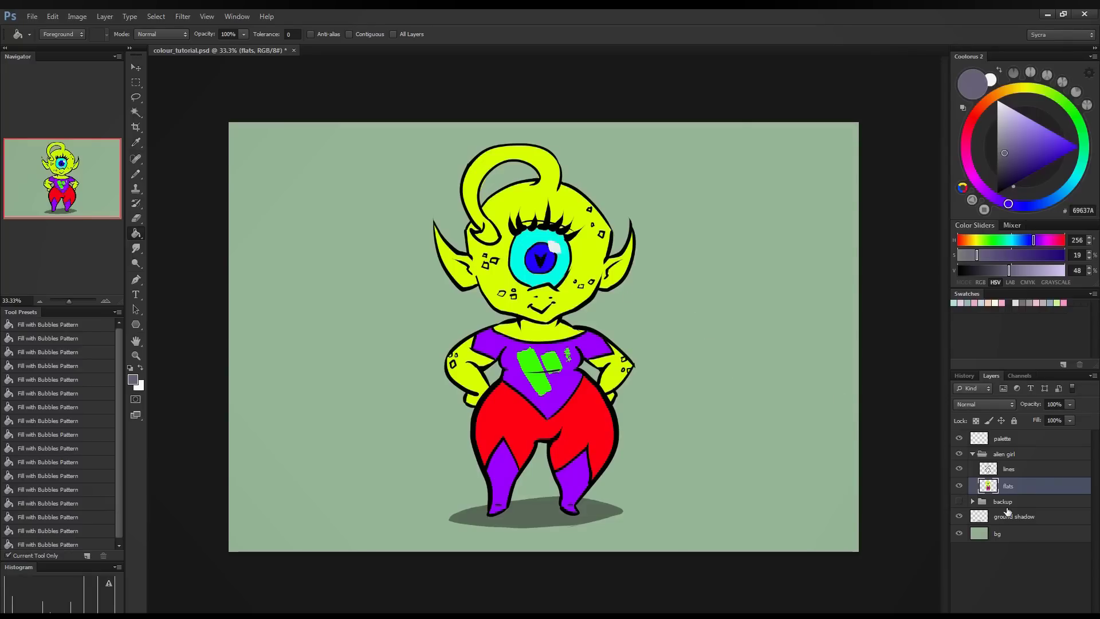
left_click(998, 541)
key("ctrl+u")
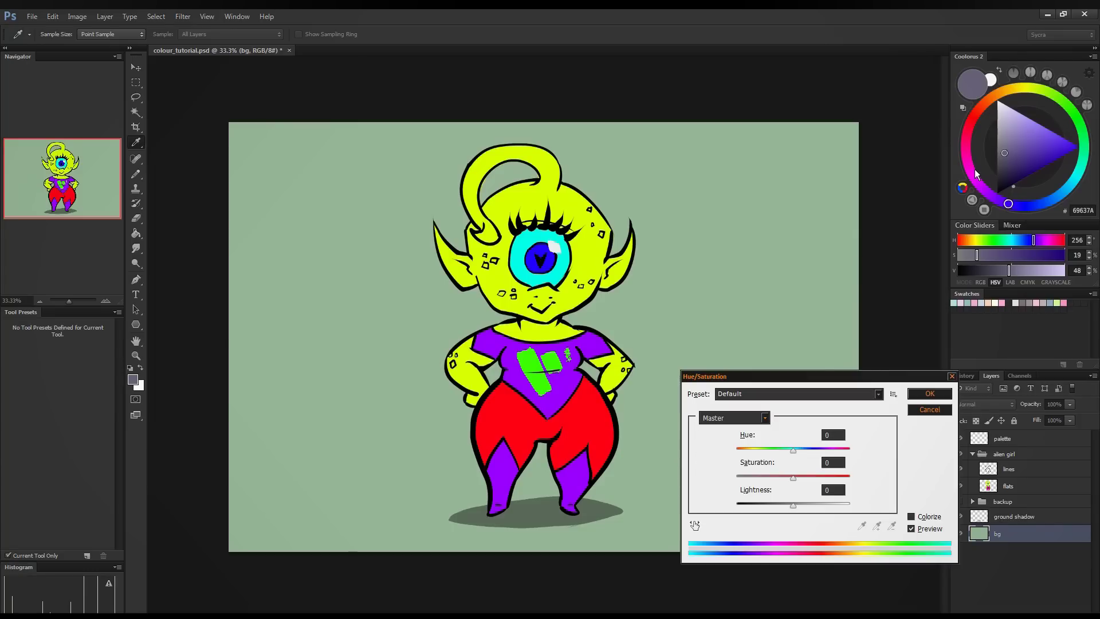
mouse_move(768, 452)
left_mouse_down()
mouse_move(750, 448)
mouse_move(838, 453)
mouse_move(731, 435)
mouse_move(749, 442)
left_mouse_up()
left_click_drag(793, 477, 757, 482)
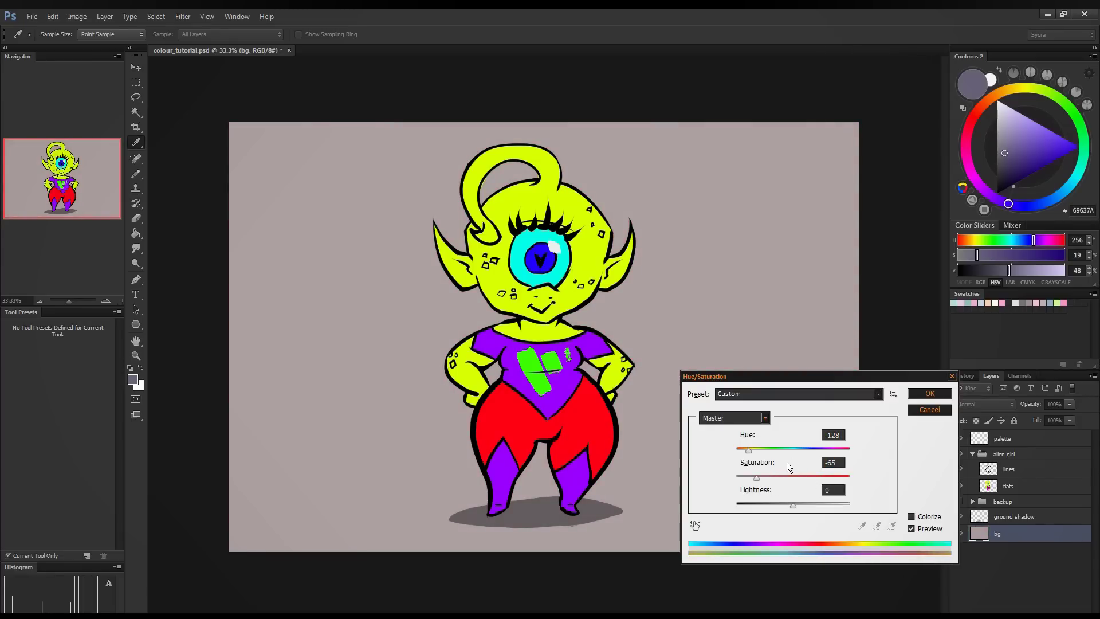
left_click_drag(762, 478, 828, 491)
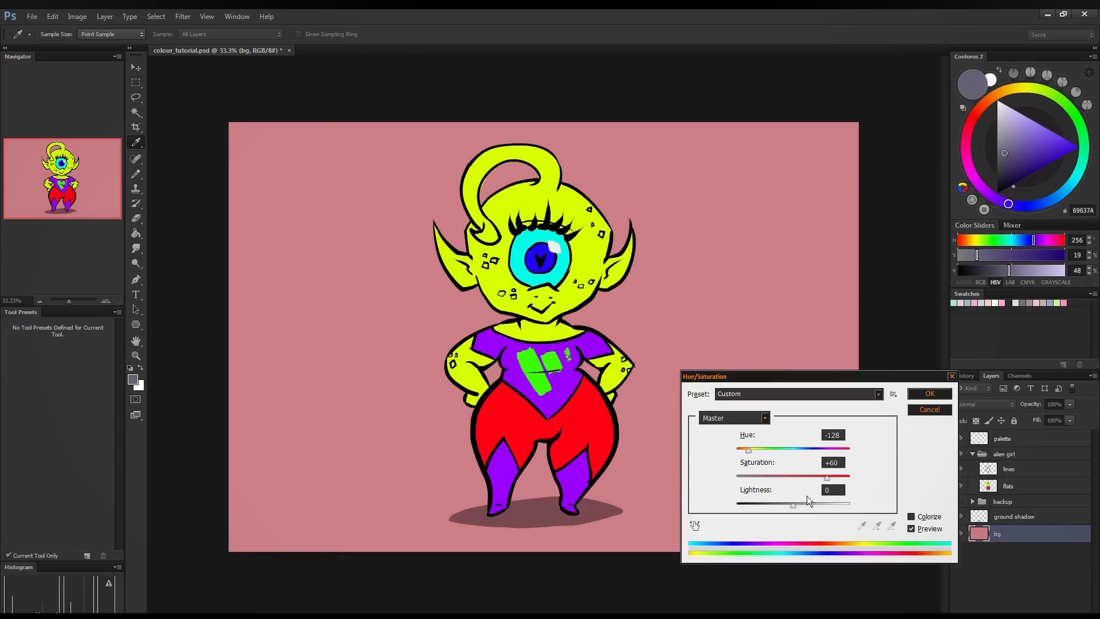
mouse_move(757, 476)
left_mouse_down()
mouse_move(744, 478)
mouse_move(765, 479)
left_mouse_up()
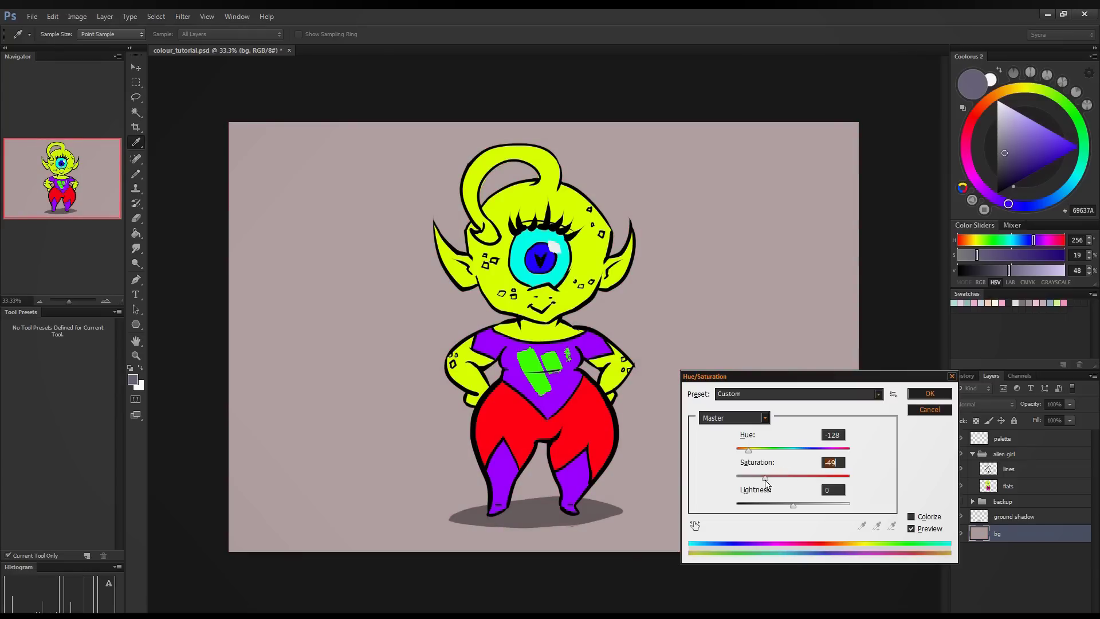
left_click(931, 393)
- On the palette layer, paint a violet #6B3CE8 swatch beside the character's head and a fully saturated green one below it
key("g")
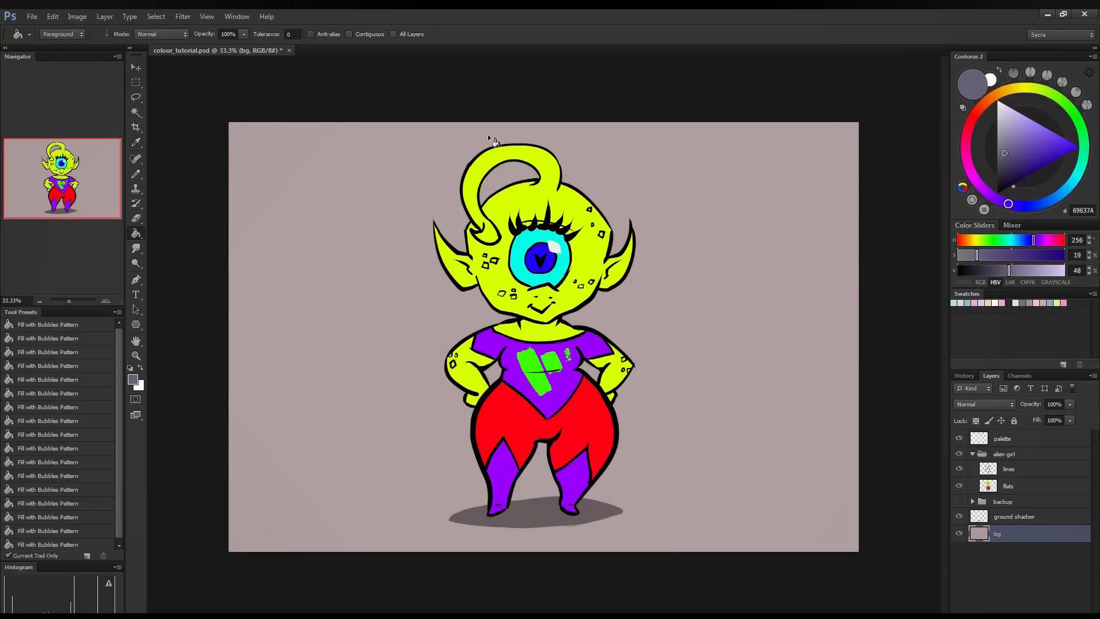
left_click(138, 173)
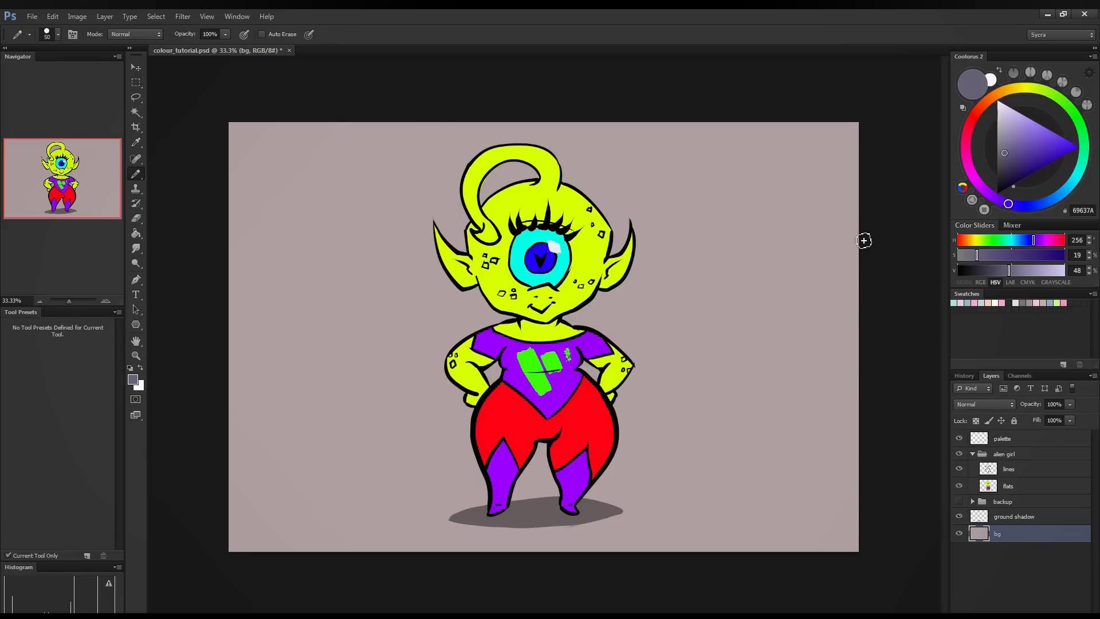
left_click(1052, 140)
left_click(1019, 440)
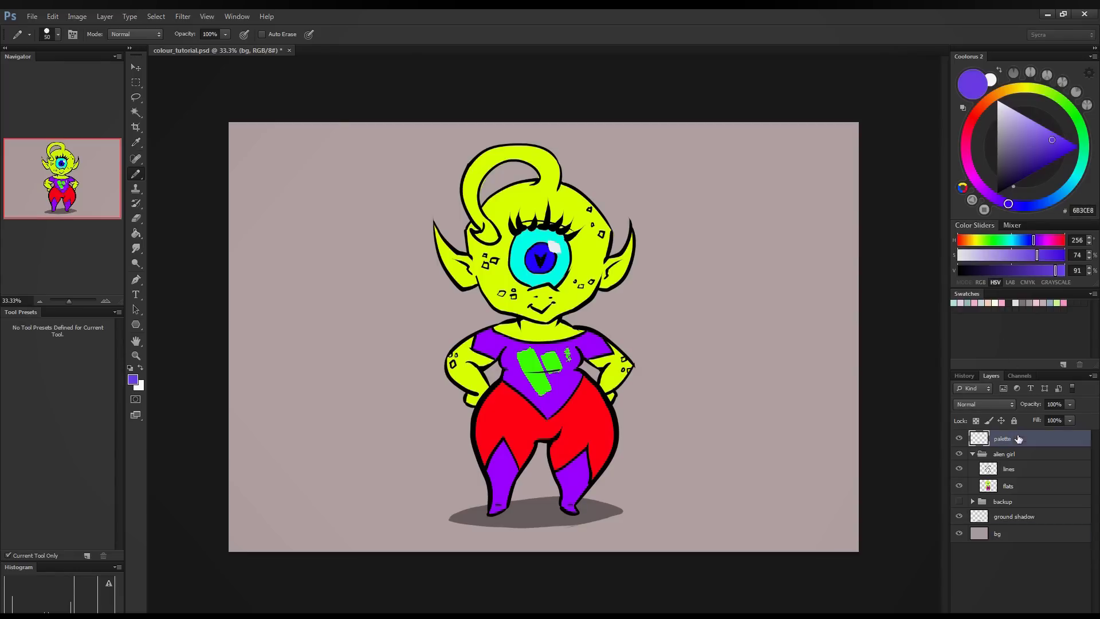
left_click_drag(762, 178, 787, 208)
left_click(1077, 118)
left_click(1079, 146)
- Choose the bright cyan #3FFFEA as foreground colour and paint a swatch below the green one
left_click(1080, 171)
left_click(1059, 136)
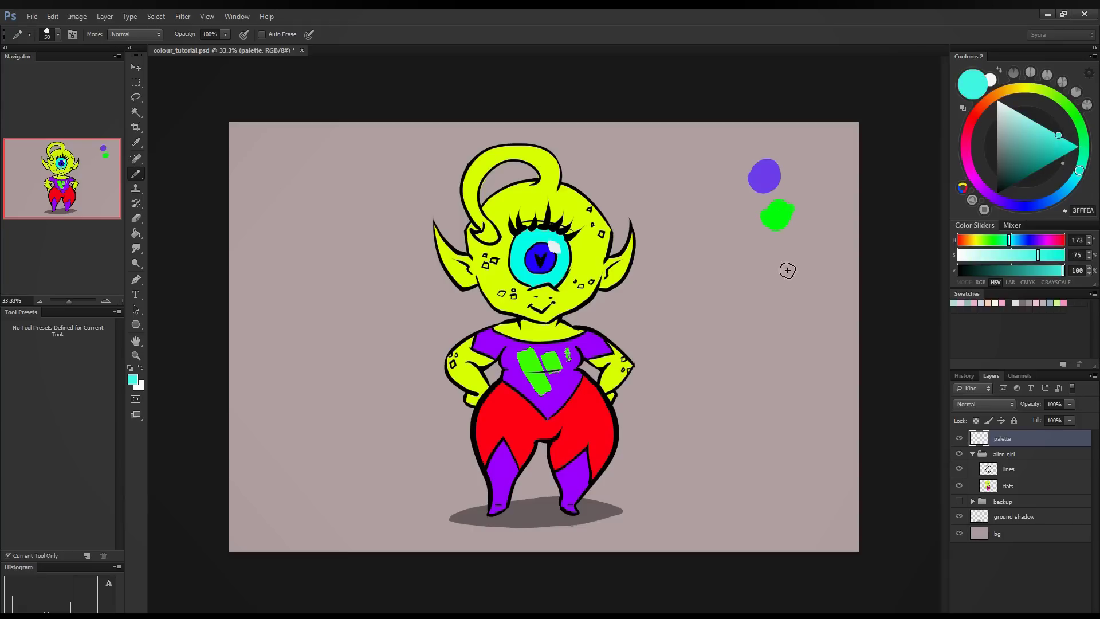
left_click_drag(768, 270, 776, 252)
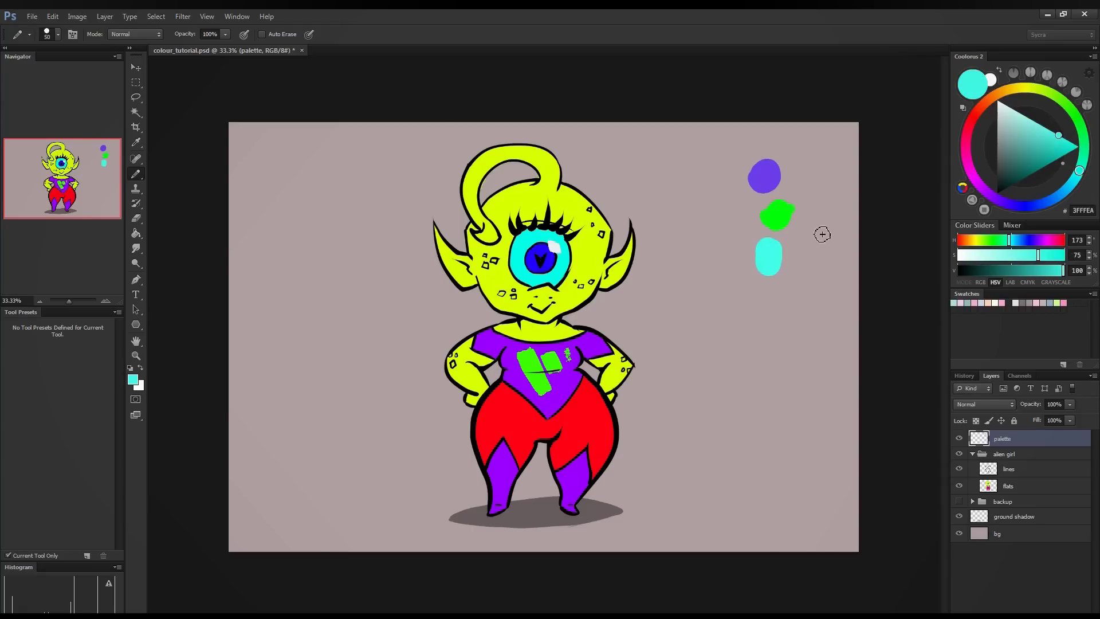
- Paint a light greyish-teal swatch and a darker #6D7978 swatch beneath it, both beside the cyan one
mouse_move(1021, 130)
left_mouse_down()
mouse_move(1024, 169)
mouse_move(1002, 160)
mouse_move(1017, 118)
mouse_move(1005, 163)
mouse_move(1020, 139)
mouse_move(1011, 159)
mouse_move(1007, 117)
mouse_move(1002, 136)
left_mouse_up()
mouse_move(808, 232)
left_mouse_down()
mouse_move(816, 275)
mouse_move(809, 266)
left_mouse_up()
left_click(1001, 151)
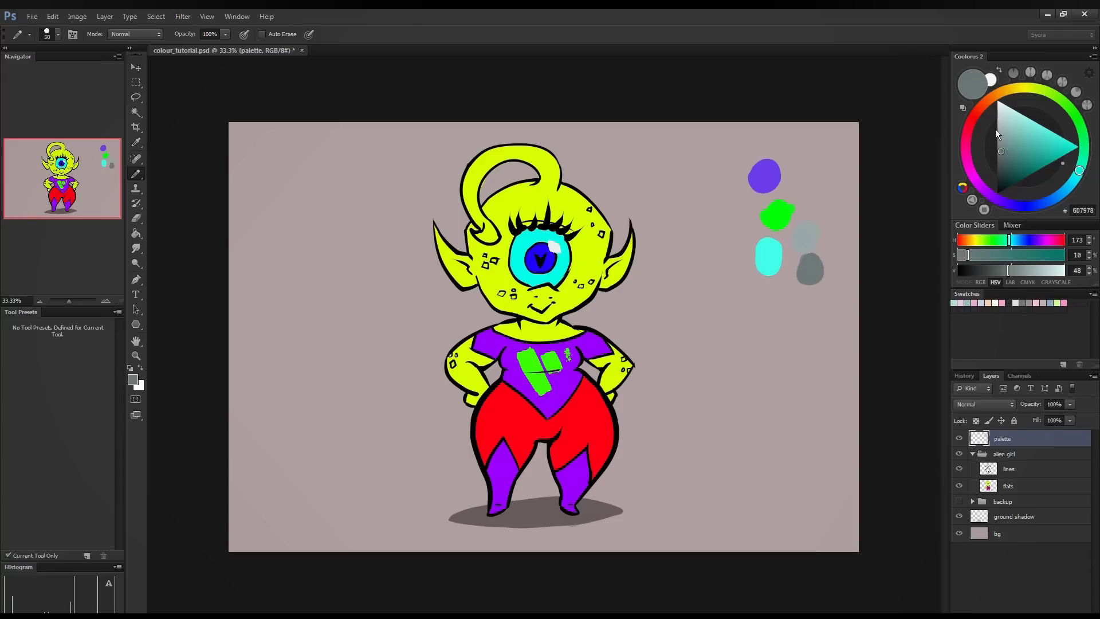
- Paint a brownish-grey #79706D swatch below the dark teal-grey one, and surround it with olive-grey and bluish-grey swatches
left_click(982, 106)
mouse_move(823, 297)
left_mouse_down()
mouse_move(813, 300)
mouse_move(821, 308)
left_mouse_up()
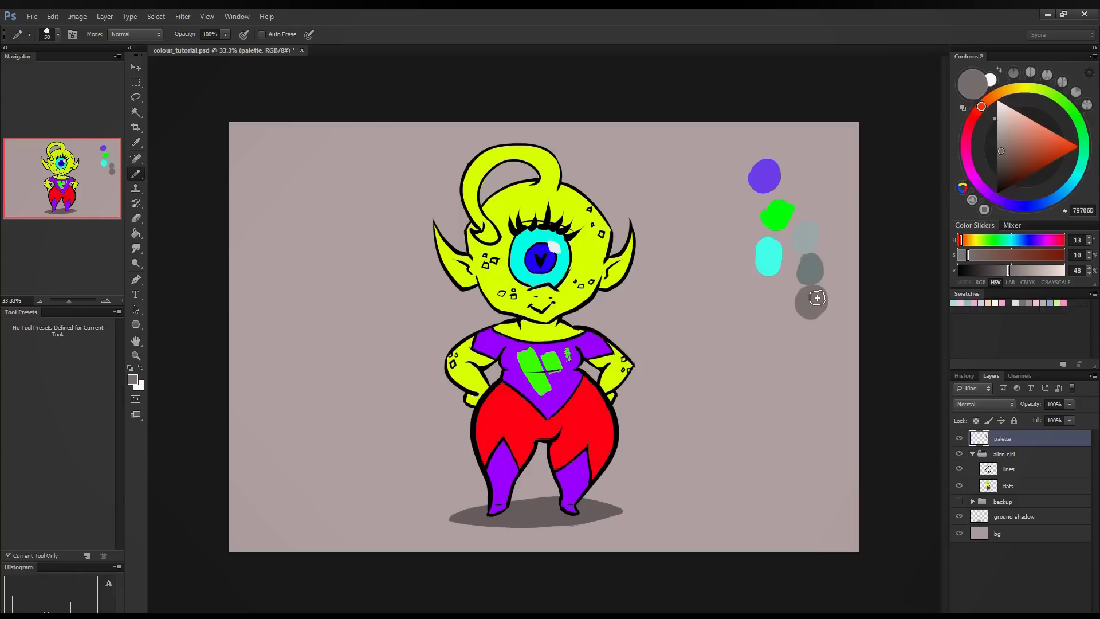
left_click_drag(986, 105, 1035, 97)
mouse_move(838, 303)
left_mouse_down()
mouse_move(835, 285)
mouse_move(785, 286)
mouse_move(792, 295)
mouse_move(792, 260)
left_mouse_up()
left_click(1024, 202)
left_click(1002, 138)
left_click(1009, 129)
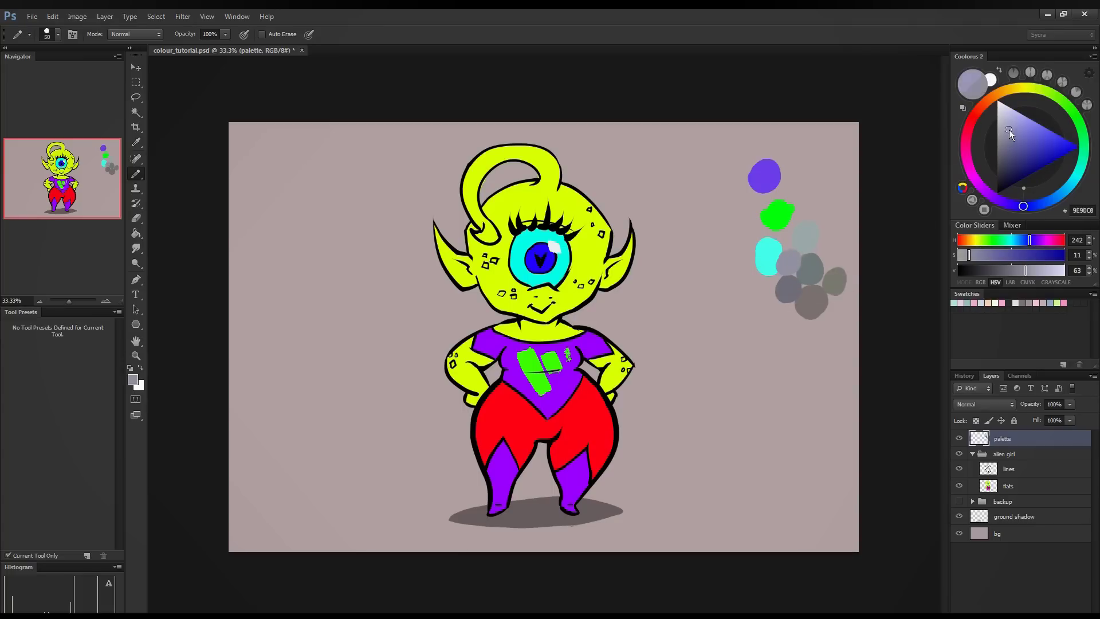
- Paint a lilac #BB9DC0 swatch below the grey cluster and a lighter #D5B8DA one above its olive-grey swatch
left_click(978, 184)
mouse_move(822, 316)
left_mouse_down()
mouse_move(836, 311)
mouse_move(825, 321)
left_mouse_up()
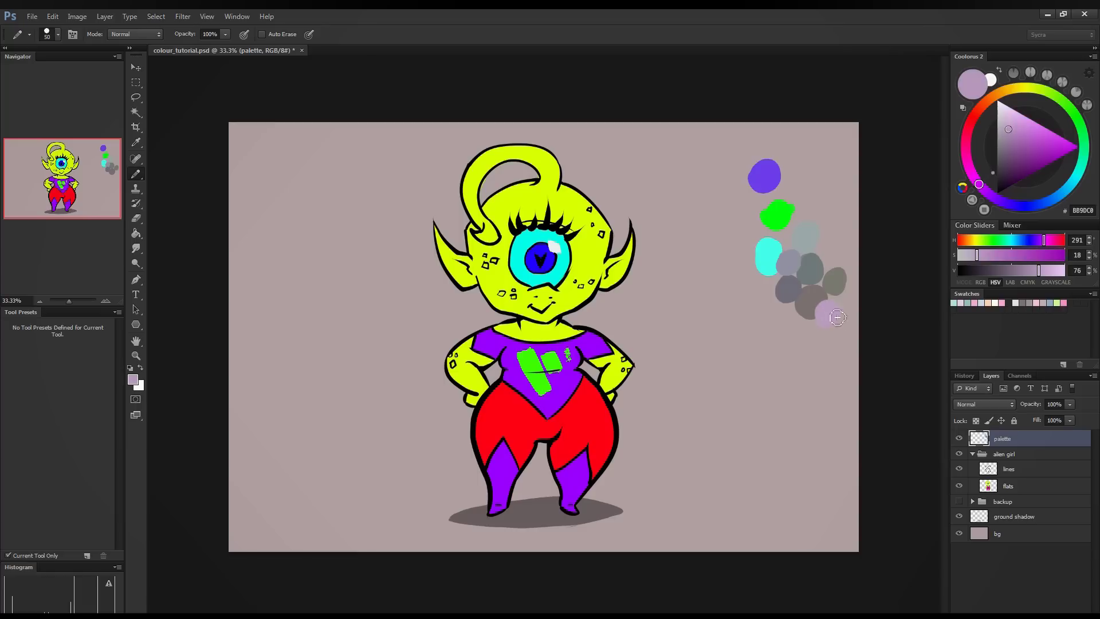
left_click(1009, 120)
left_click_drag(833, 263, 832, 252)
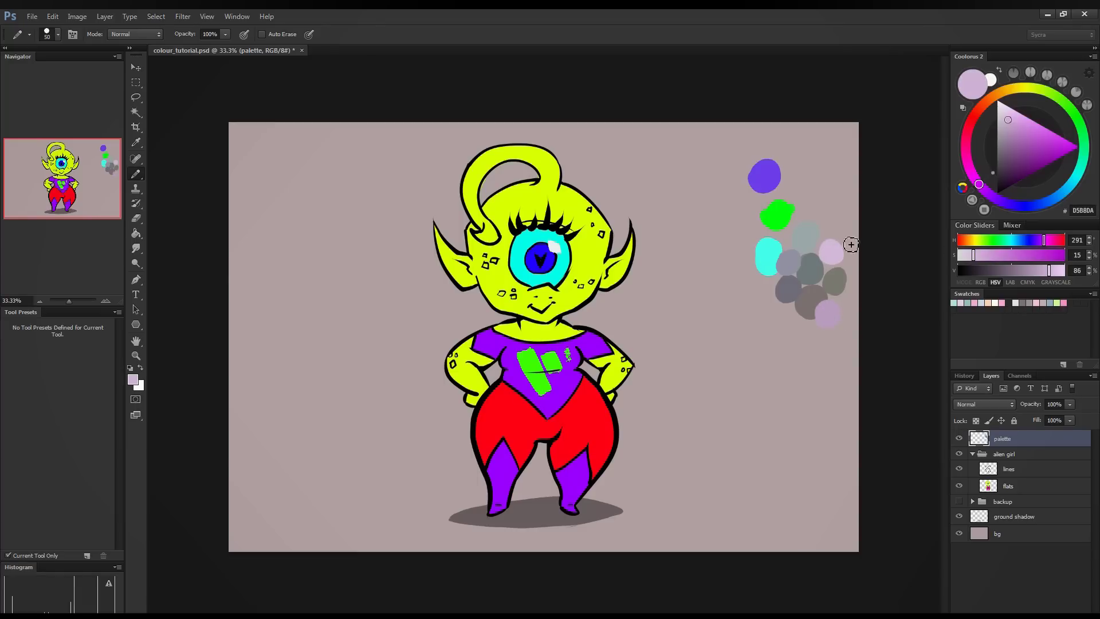
- On the flats layer, paint a bright green #5AF456 swatch beside the violet one and a softer, desaturated green beneath it
left_click(1023, 486)
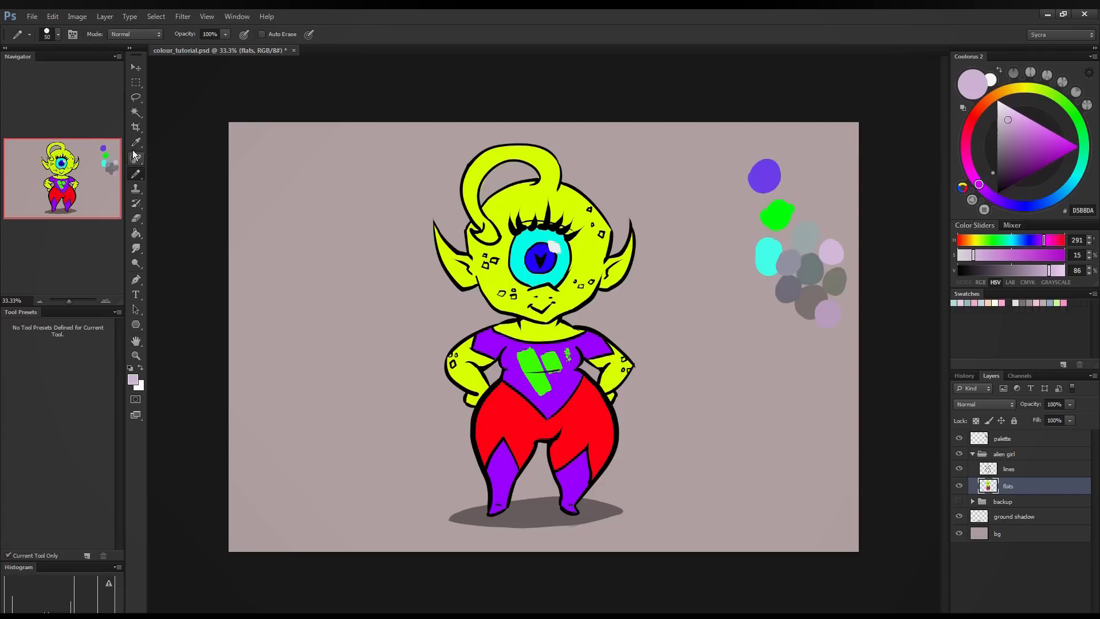
left_click(1068, 122)
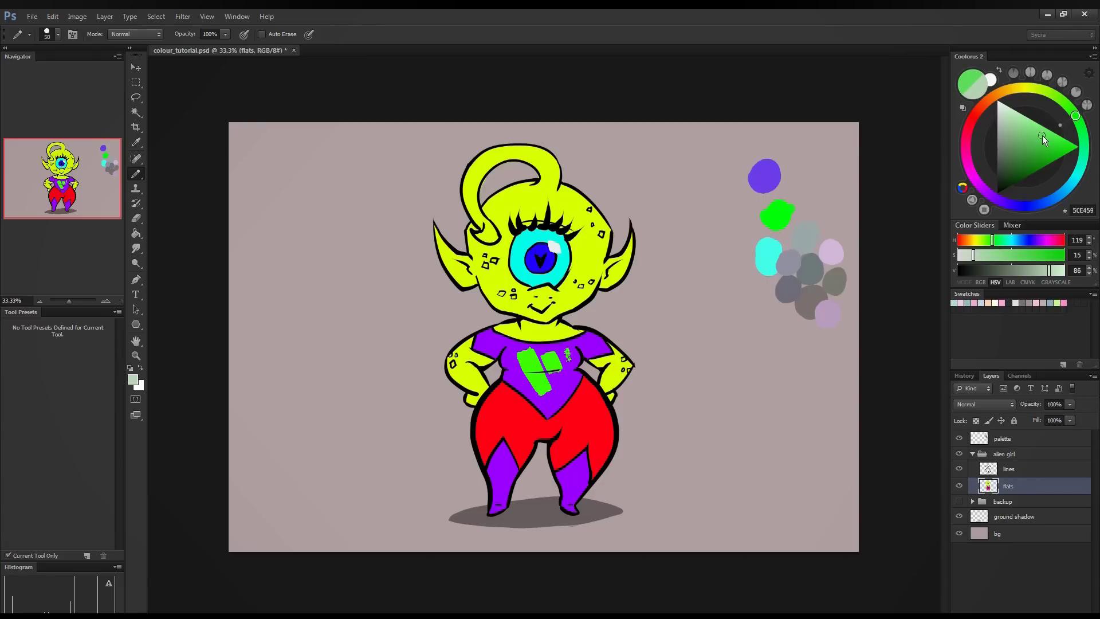
left_click(1052, 137)
left_click_drag(1052, 136, 1049, 134)
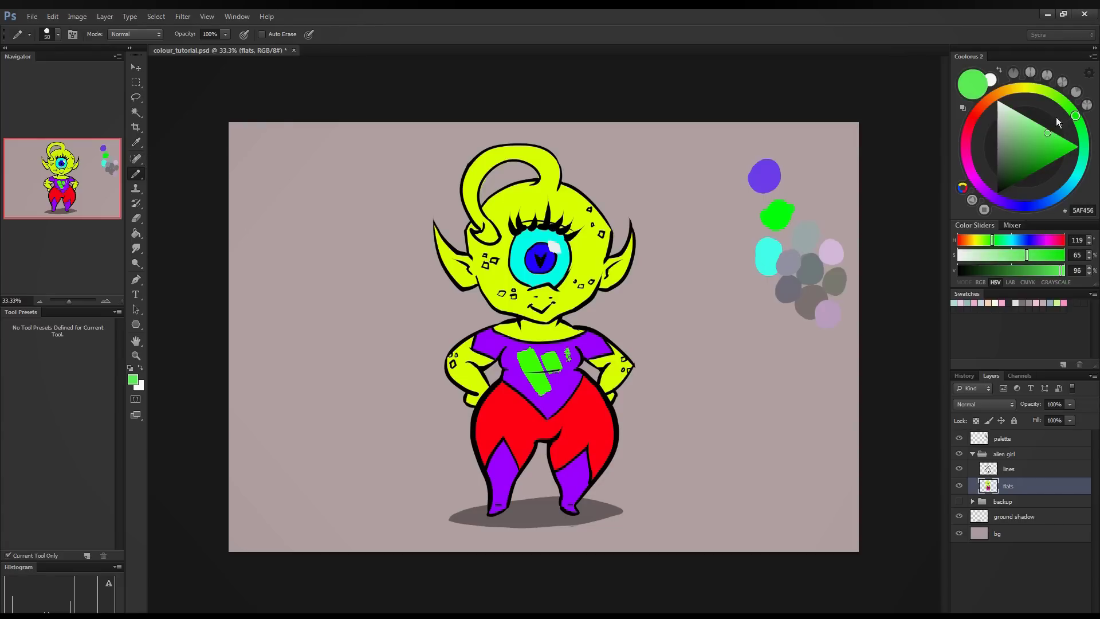
left_click_drag(825, 172, 829, 186)
left_click_drag(1036, 140, 1023, 132)
mouse_move(820, 212)
left_mouse_down()
mouse_move(808, 215)
mouse_move(823, 211)
left_mouse_up()
- Start a separate swatch group below the others with a green #68C566 swatch and two darker, muted greens beneath it
mouse_move(1028, 139)
left_mouse_down()
mouse_move(1034, 147)
mouse_move(1028, 140)
left_mouse_up()
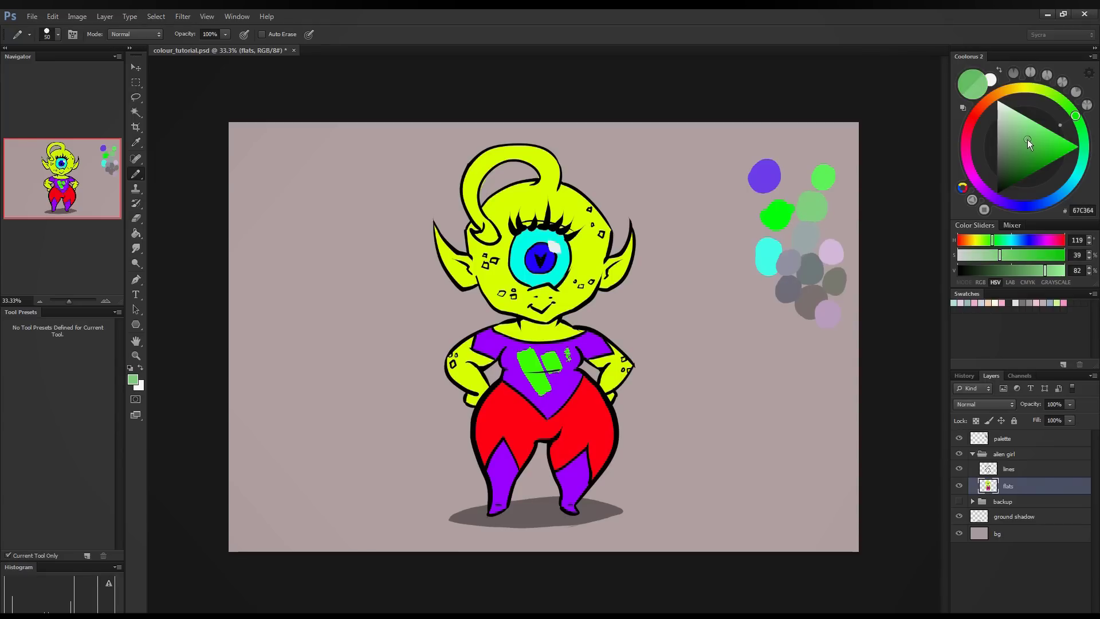
left_click_drag(763, 346, 758, 332)
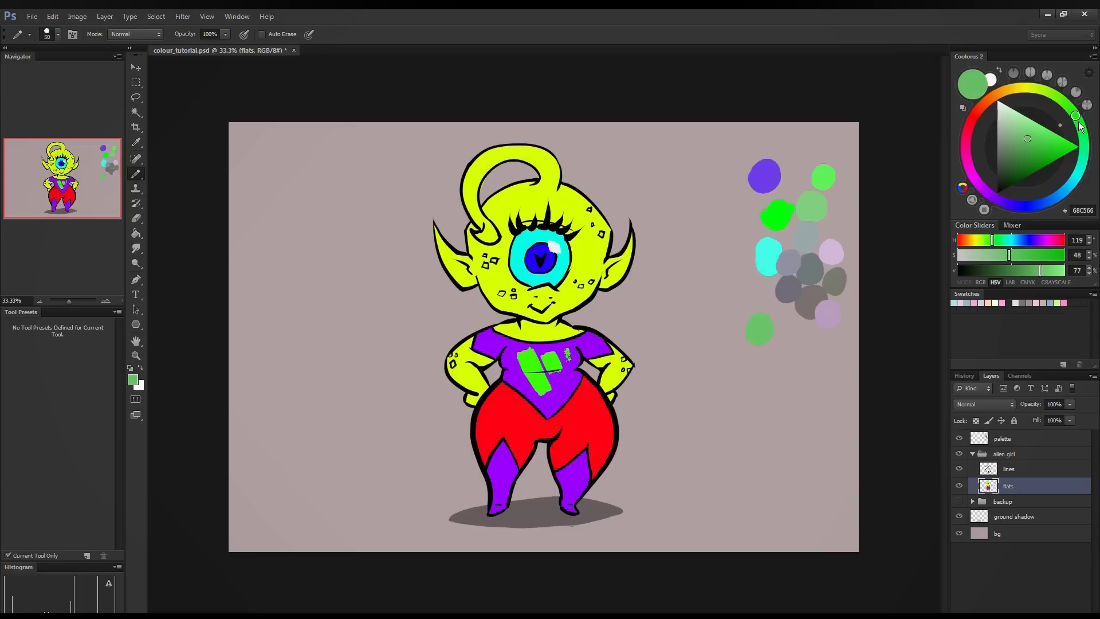
left_click_drag(1080, 123, 1081, 127)
left_click(1018, 146)
mouse_move(789, 349)
left_mouse_down()
mouse_move(785, 364)
mouse_move(748, 368)
mouse_move(756, 357)
left_mouse_up()
- Paint a pale bluish-green #91C6AA swatch under the two muted greens
left_click(1078, 148)
mouse_move(1015, 139)
left_mouse_down()
mouse_move(1009, 132)
mouse_move(1011, 163)
mouse_move(1008, 118)
mouse_move(1016, 131)
left_mouse_up()
left_click_drag(774, 391, 787, 397)
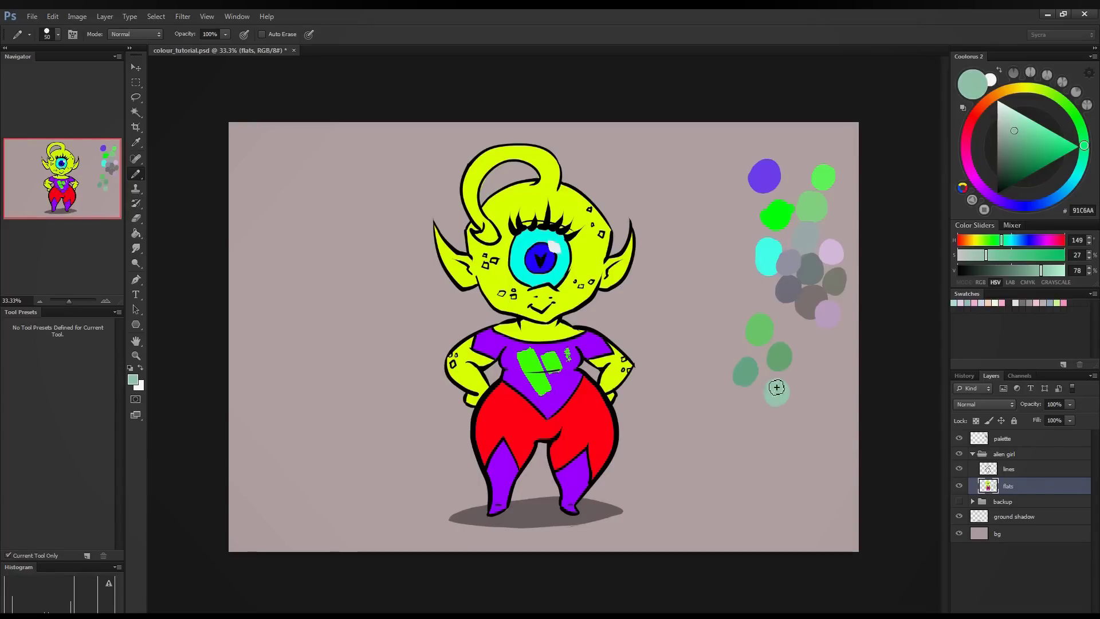
- Paint a greyish-teal #7DABAB swatch and a darker teal #387C7C one at the foot of the lower swatch group
left_click_drag(1078, 174, 1077, 176)
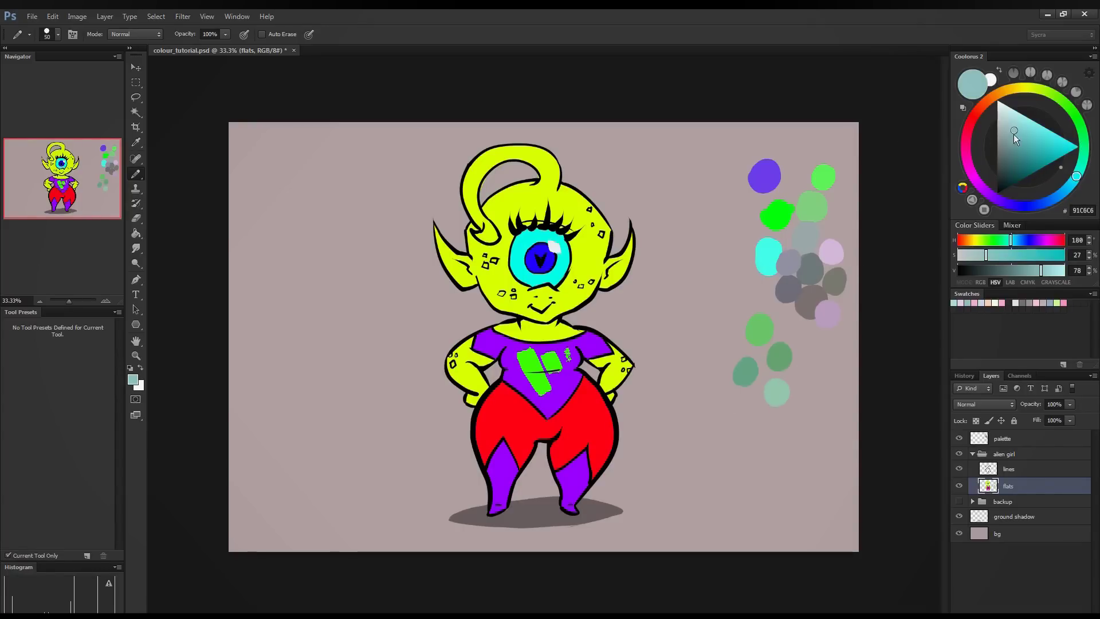
left_click(1011, 139)
left_click_drag(748, 400, 748, 403)
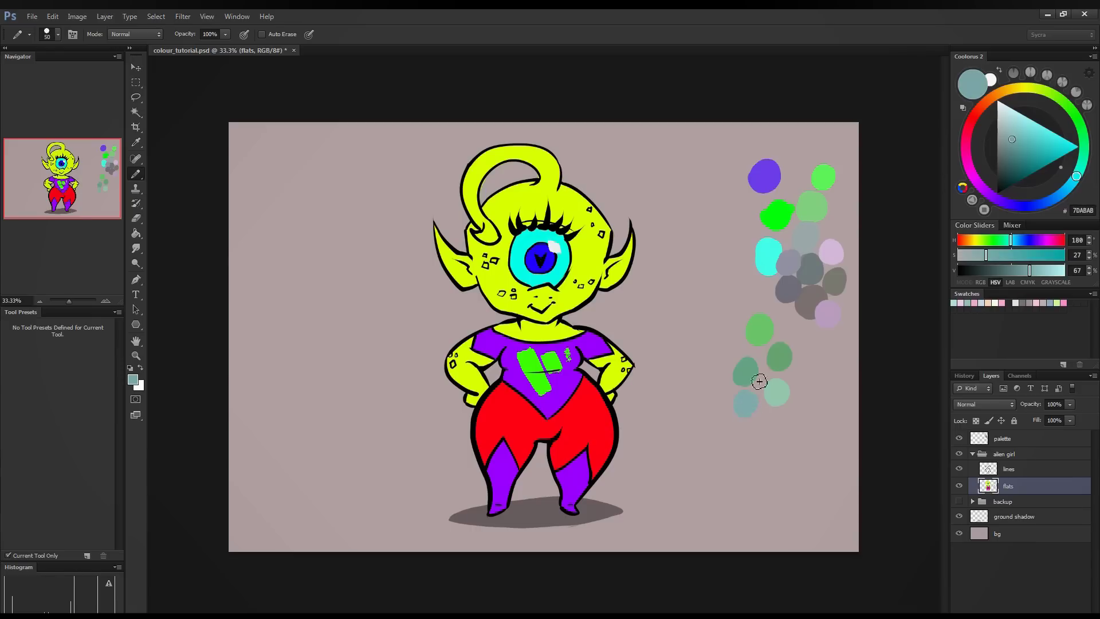
left_click_drag(1027, 147, 1019, 160)
left_click_drag(762, 420, 768, 430)
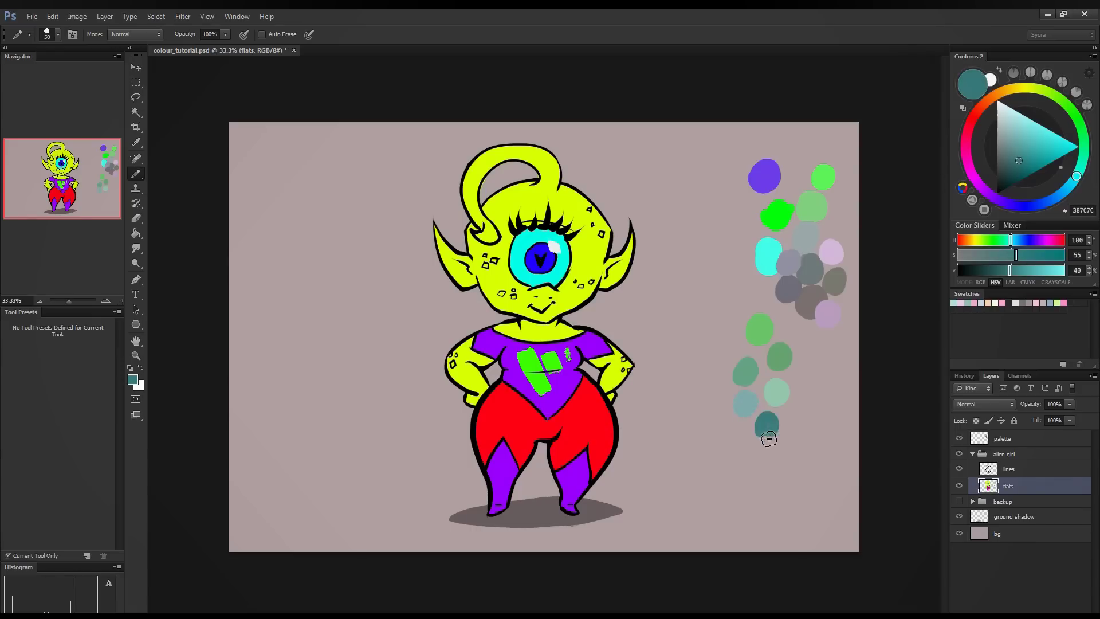
mouse_move(736, 306)
left_mouse_down()
mouse_move(803, 479)
mouse_move(716, 292)
mouse_move(771, 294)
left_mouse_up()
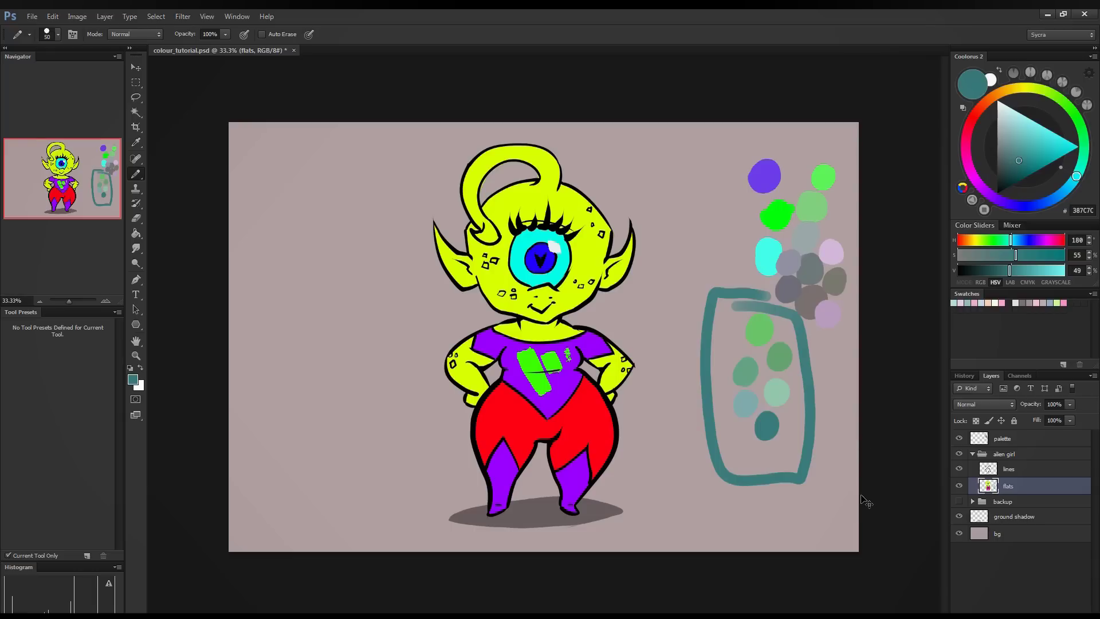
key("ctrl+z")
- Paint a slate-blue #576979 swatch beside the dark teal one and an olive #A6AD7E swatch above it
left_click_drag(1064, 179, 1055, 198)
left_click(1009, 156)
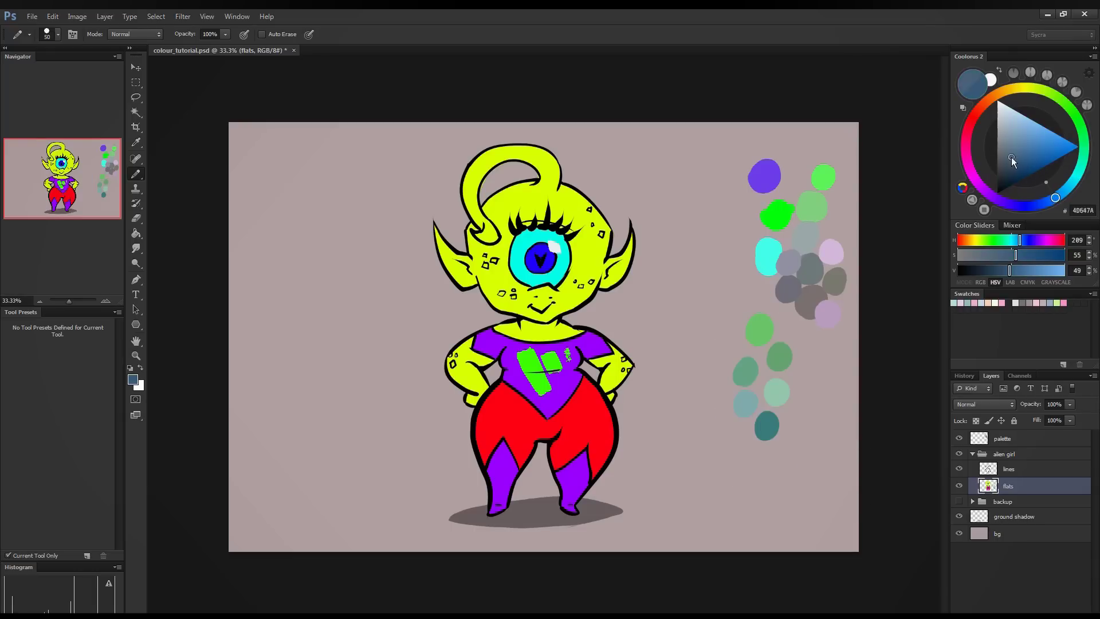
left_click_drag(793, 426, 798, 430)
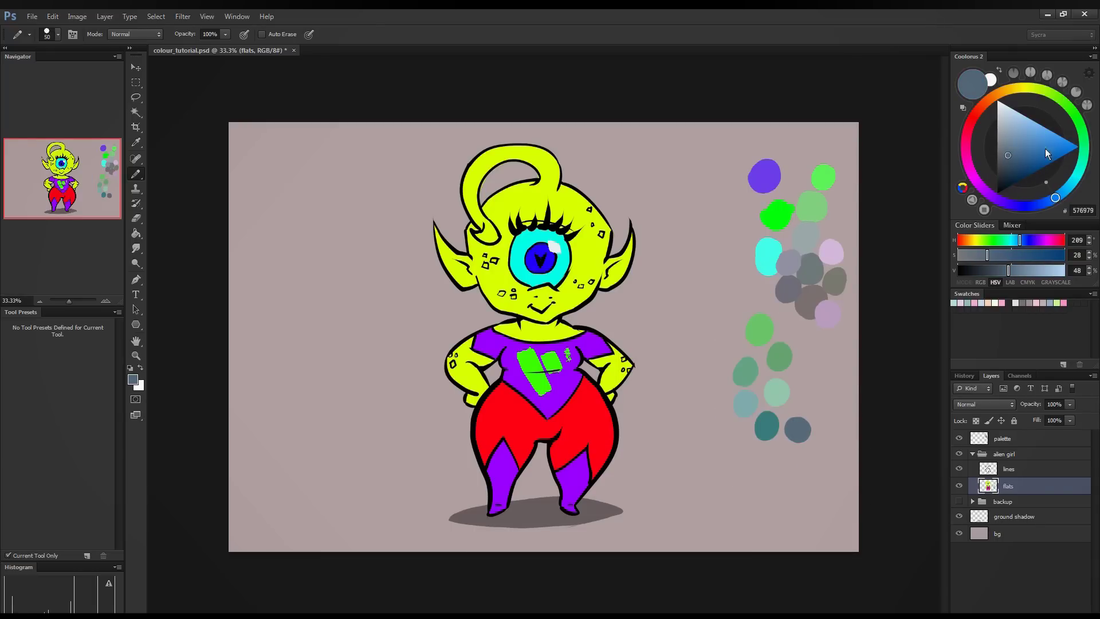
left_click(1034, 87)
left_click_drag(1004, 154, 1012, 139)
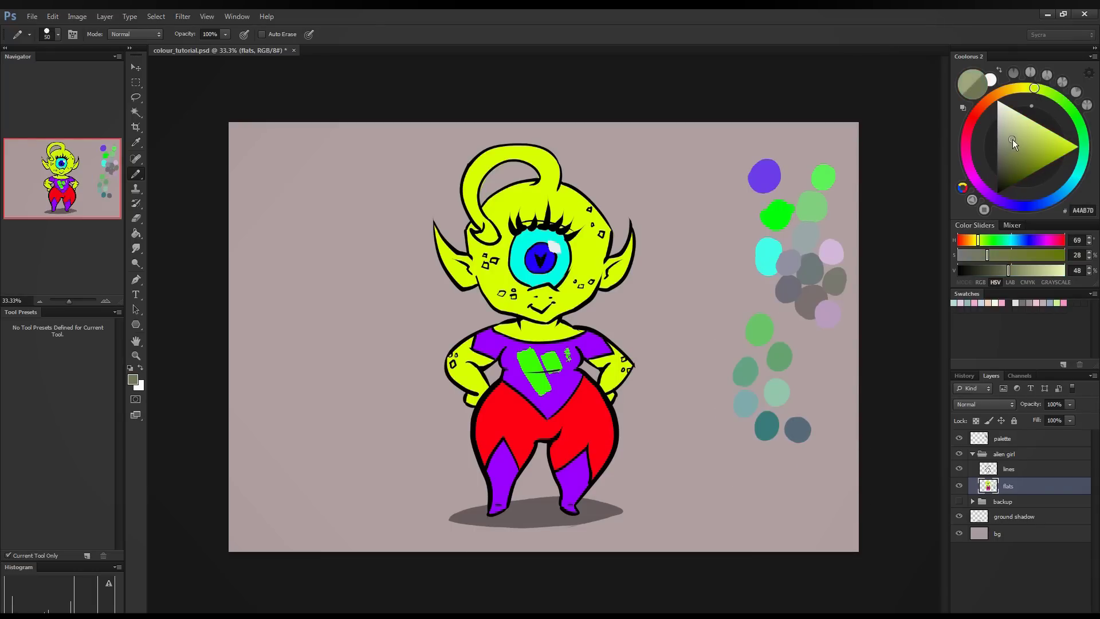
left_click_drag(804, 399, 813, 394)
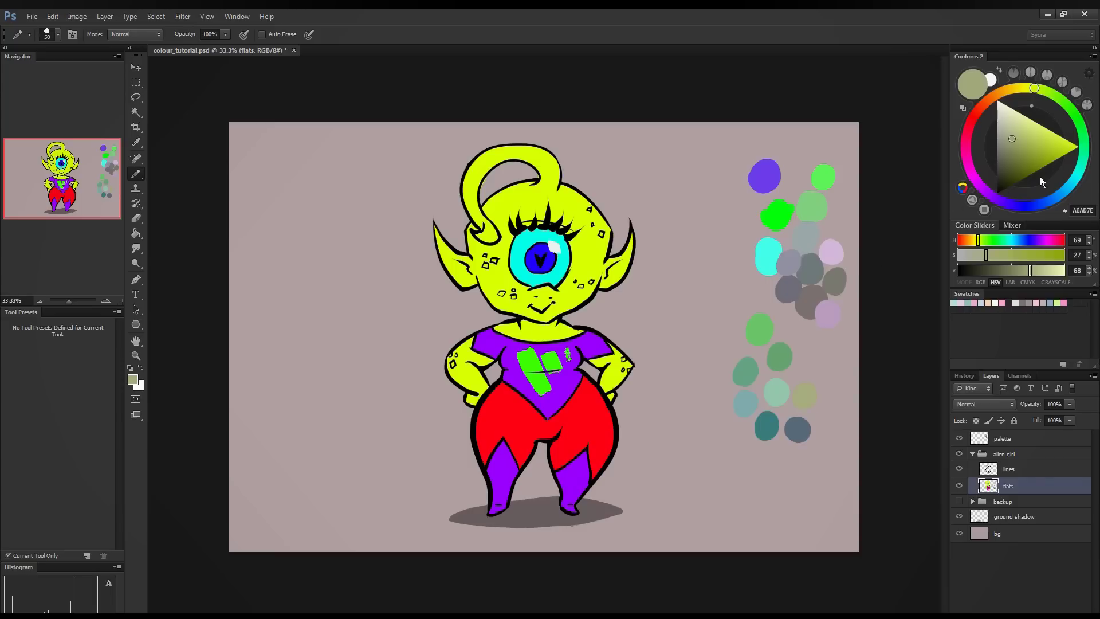
- Choose coral red #D76A56 as foreground colour and paint a swatch above the olive one
left_click(1065, 105)
left_click(970, 171)
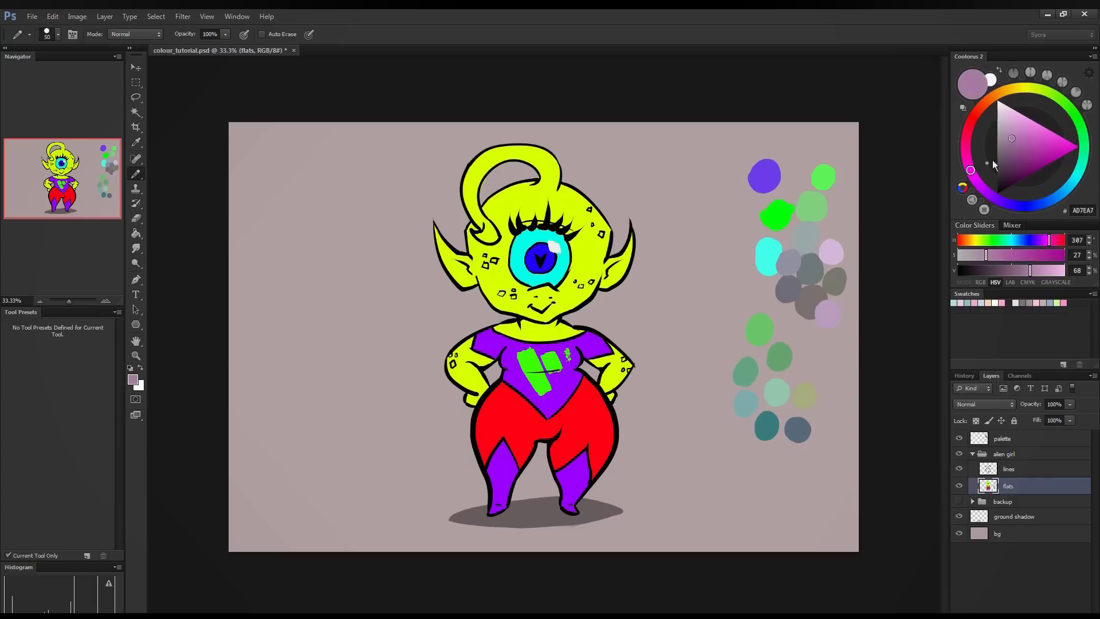
left_click_drag(968, 134, 979, 109)
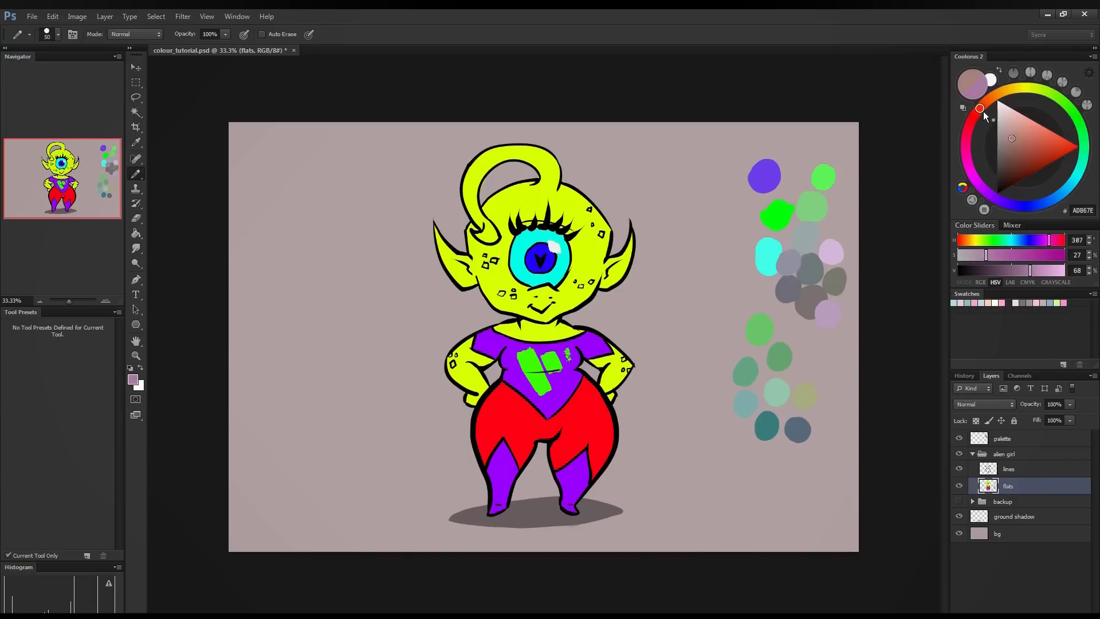
left_click(1025, 148)
left_click_drag(1026, 148, 1038, 139)
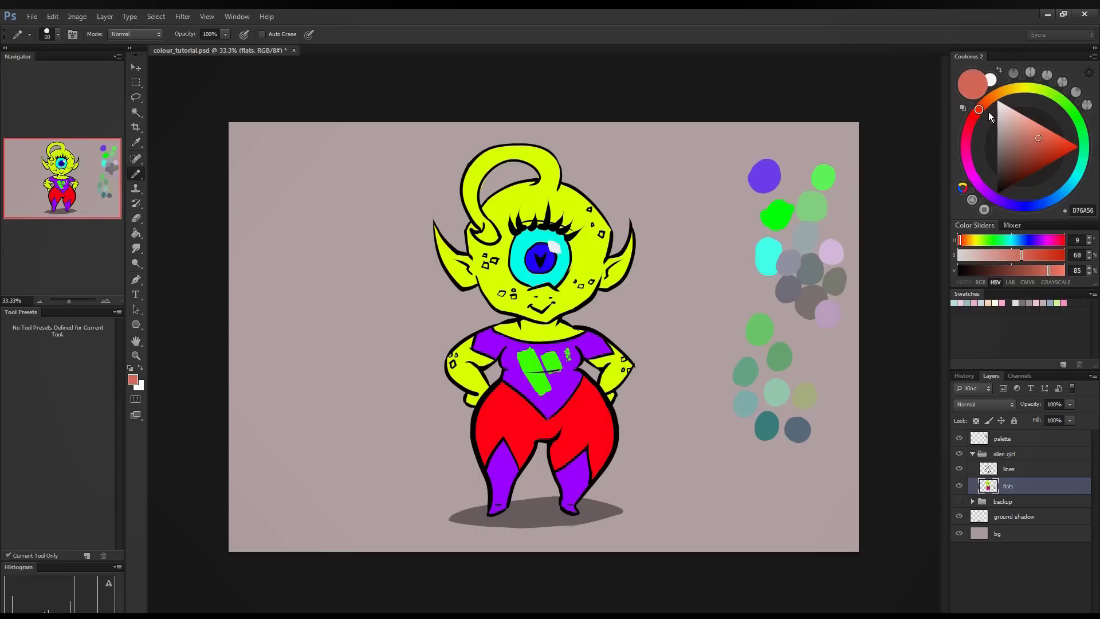
left_click_drag(816, 364, 813, 358)
left_click(1074, 115)
mouse_move(1073, 117)
left_mouse_down()
mouse_move(981, 183)
mouse_move(990, 182)
left_mouse_up()
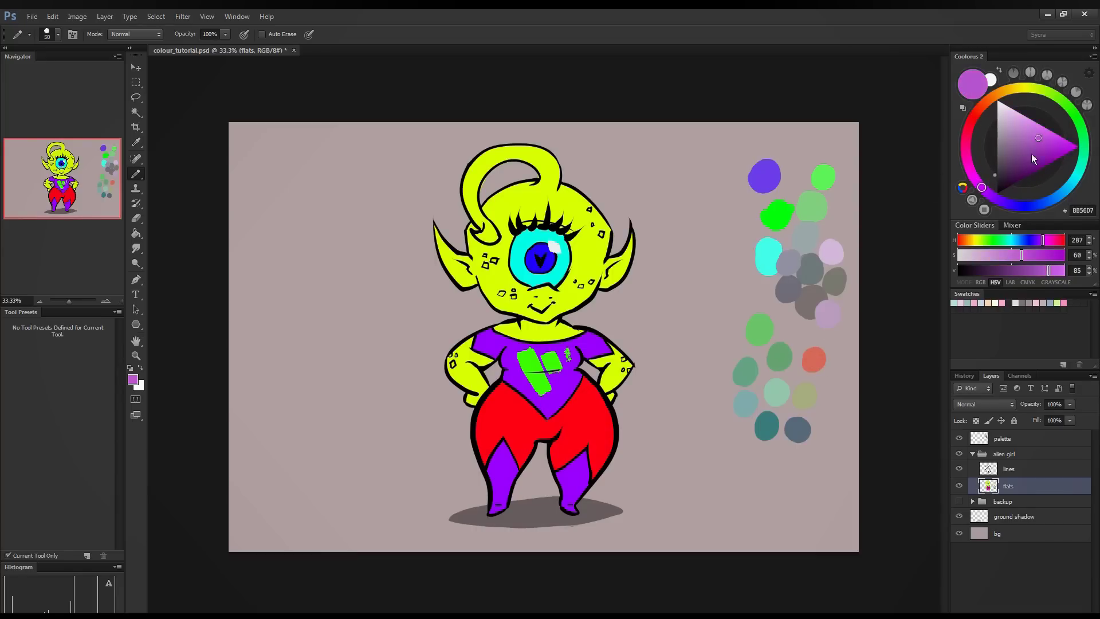
left_click(1073, 118)
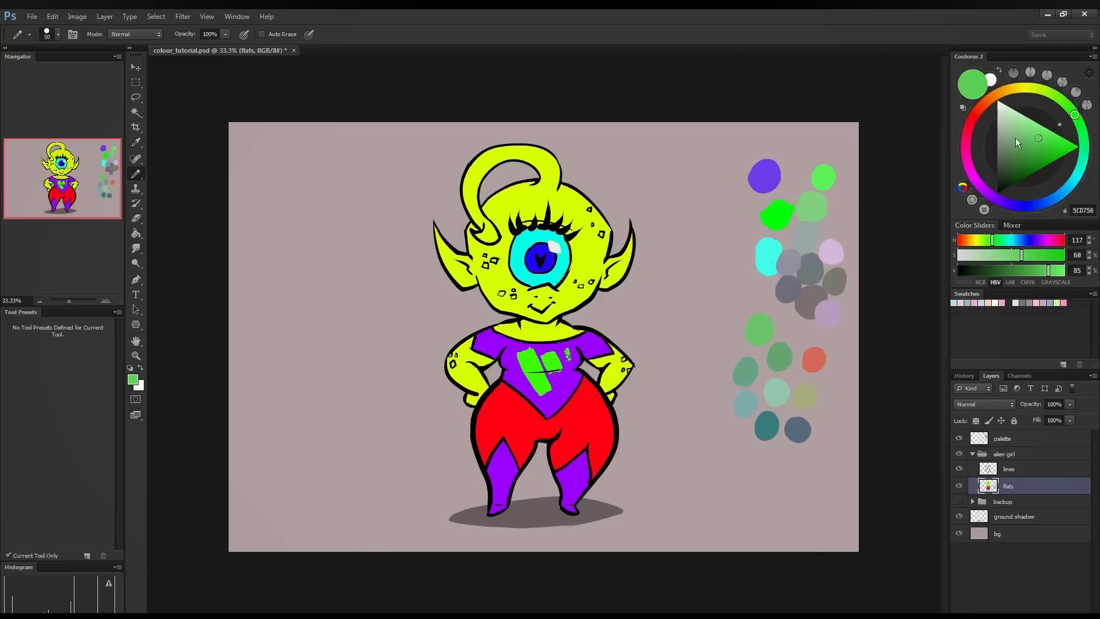
left_click(1070, 110)
mouse_move(748, 306)
left_mouse_down()
mouse_move(781, 482)
mouse_move(787, 326)
left_mouse_up()
key("ctrl+z")
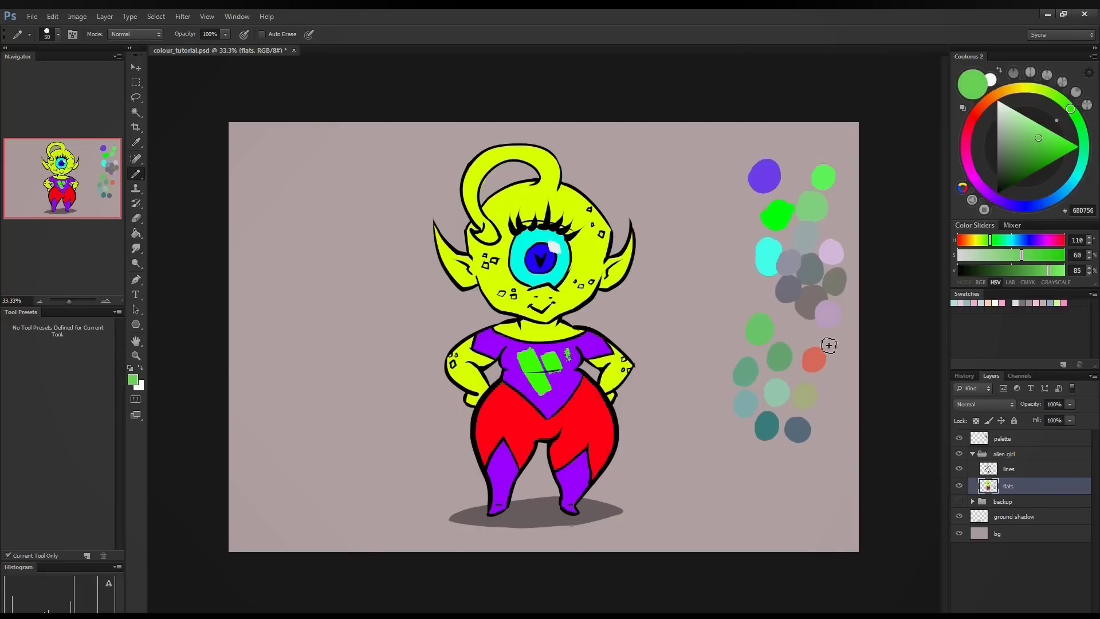
- Select the whole swatch area beside the character with a rectangular marquee and cut its contents from the flats layer
left_click(143, 83)
left_click_drag(710, 286, 856, 484)
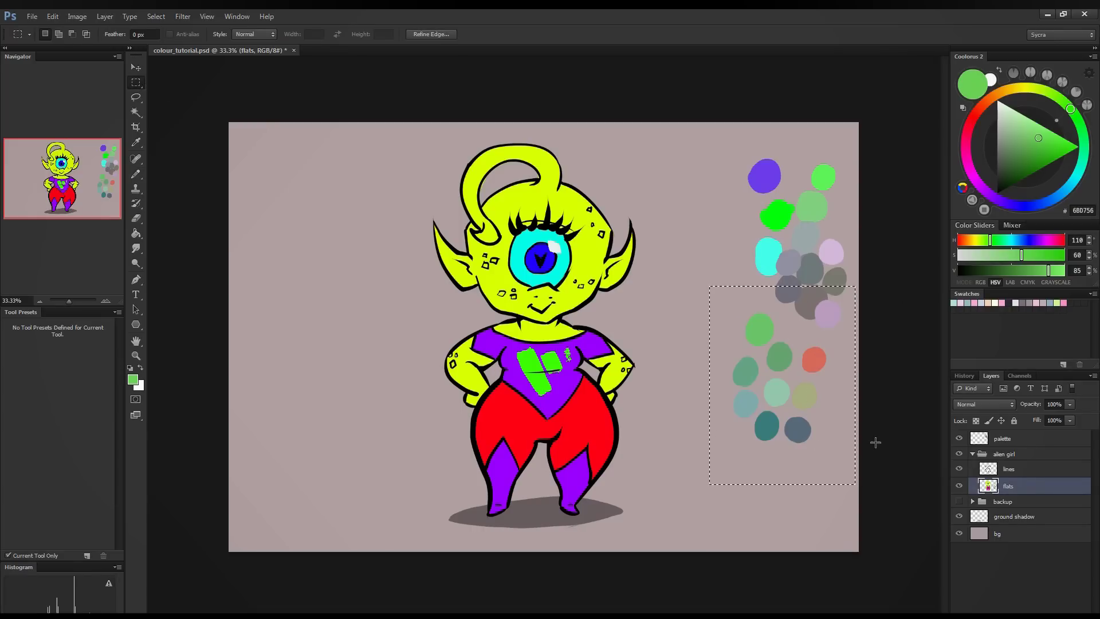
left_click_drag(688, 122, 865, 487)
key("Delete")
- Paste the cut swatches onto a new layer above the palette layer and move them back beside the character
left_click(1022, 439)
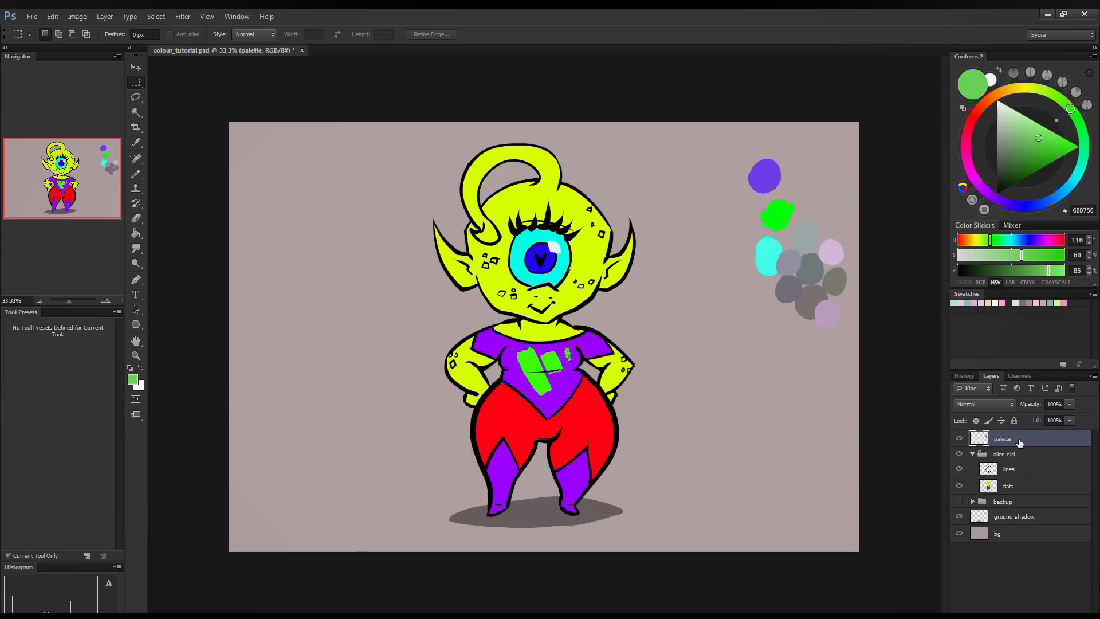
key("ctrl+v")
key("v")
left_click_drag(555, 414, 794, 363)
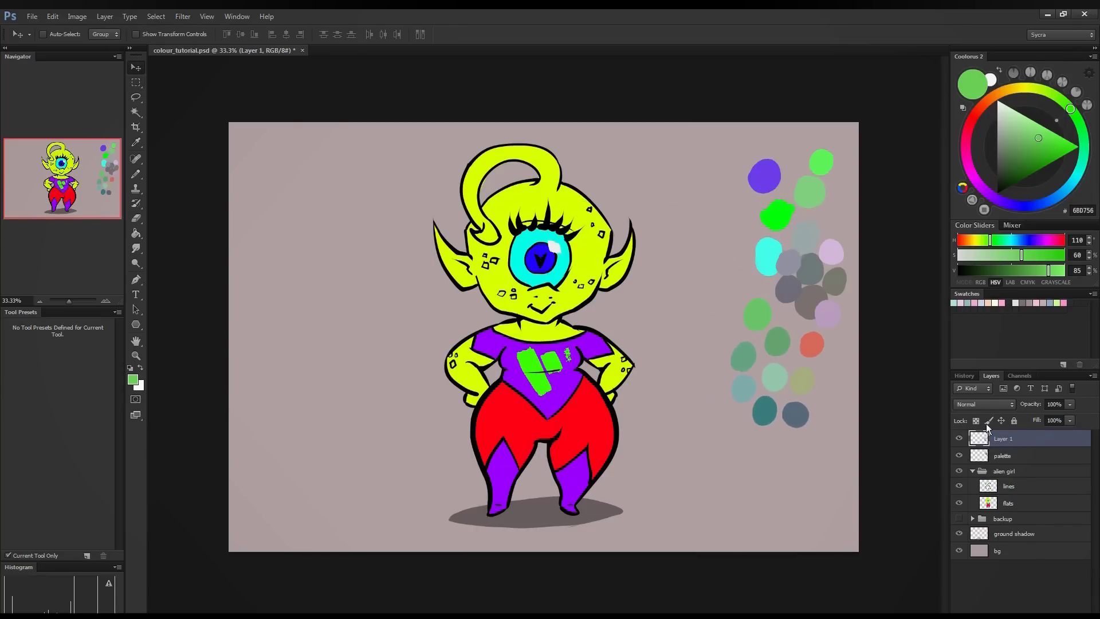
- Clear all the old swatches from the palette layer
left_click(1007, 456)
key("ctrl+a")
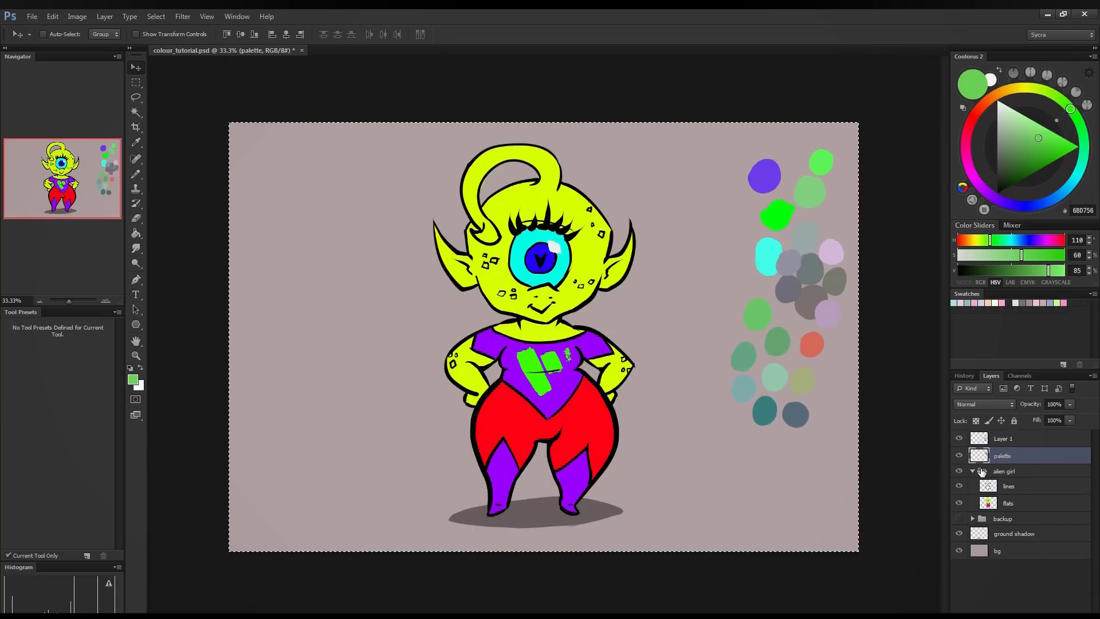
key("Delete")
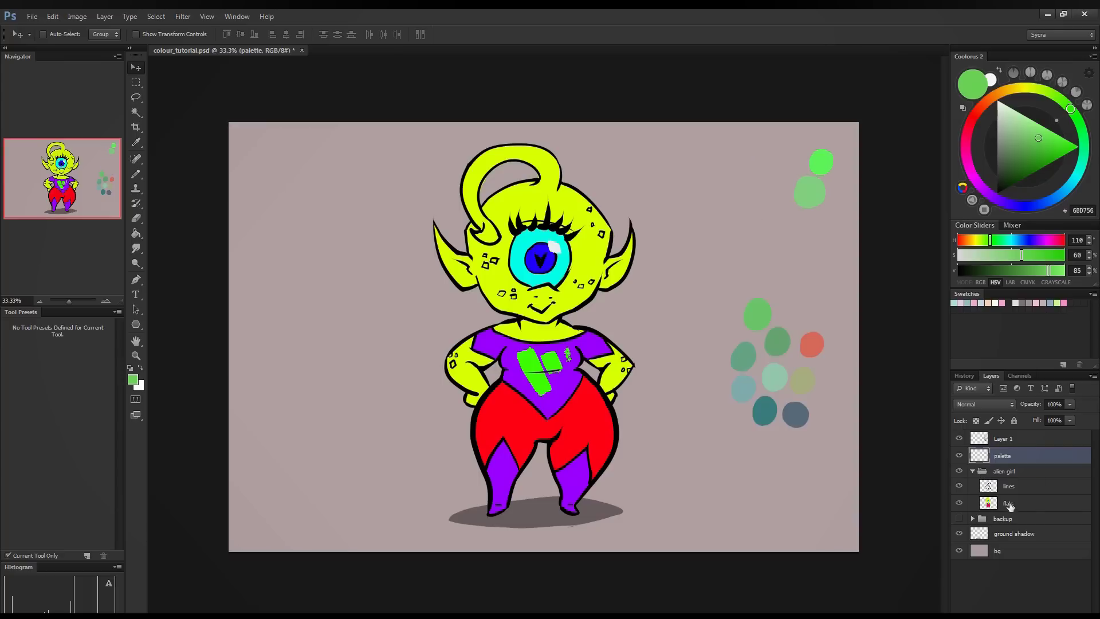
- On the flats layer, fill the character's skin with the soft green swatch colour and the chest emblem with the coral one
left_click(1009, 504)
key("g")
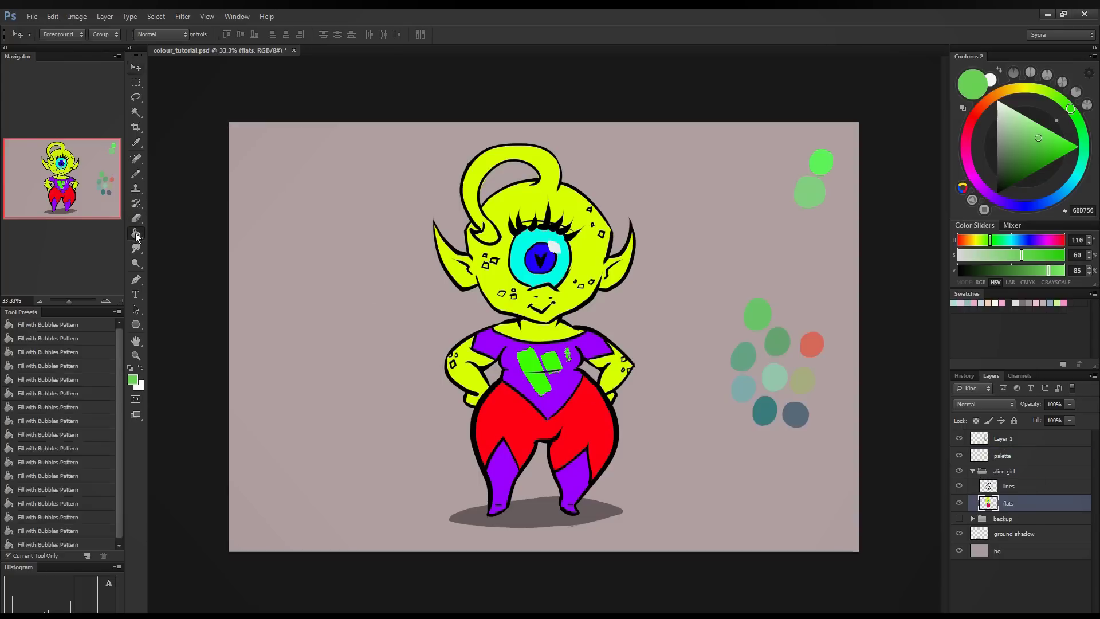
left_click(763, 319, "alt")
left_click(822, 185, "alt")
left_click(627, 251)
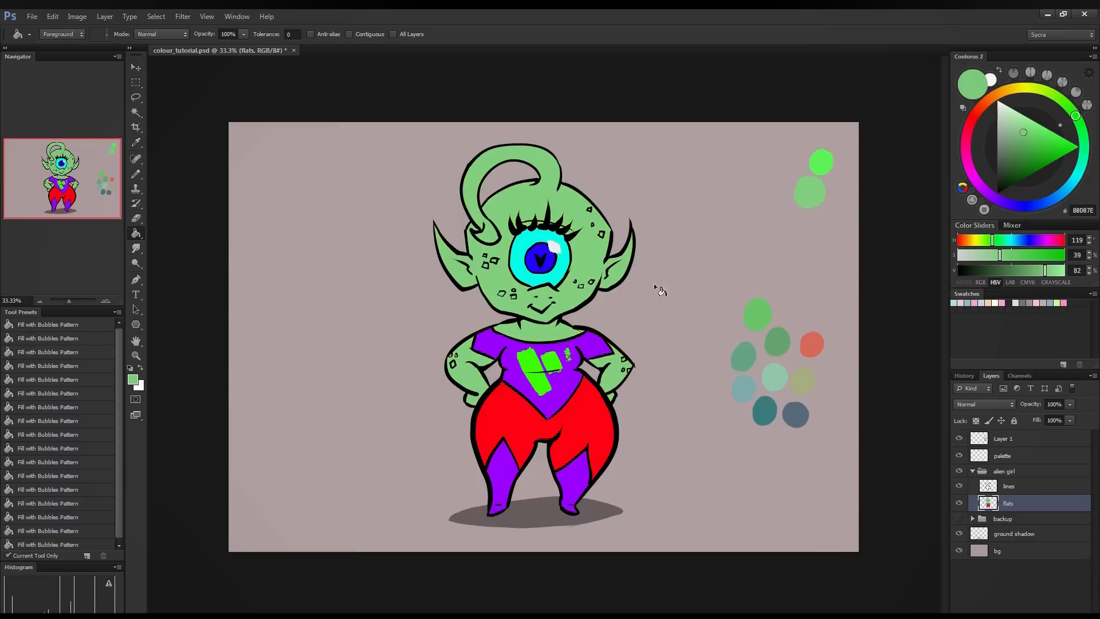
left_click(813, 343, "alt")
left_click(544, 351)
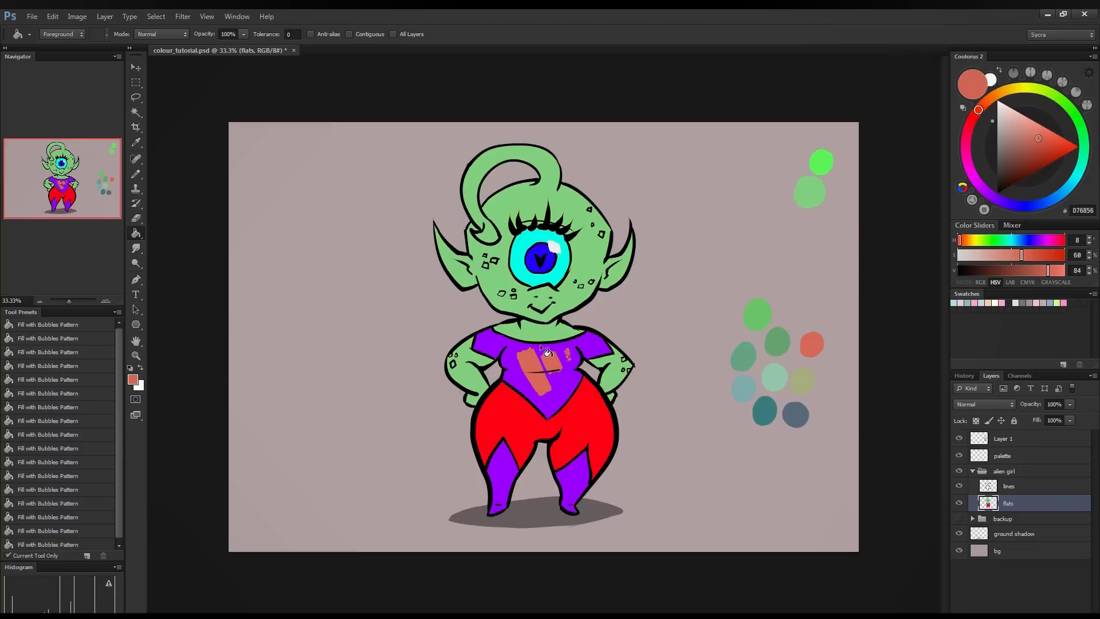
- Fill the trousers with the slate-blue #576979 swatch colour and the top and boots with the pale green #91C6AA one
left_click(801, 414, "alt")
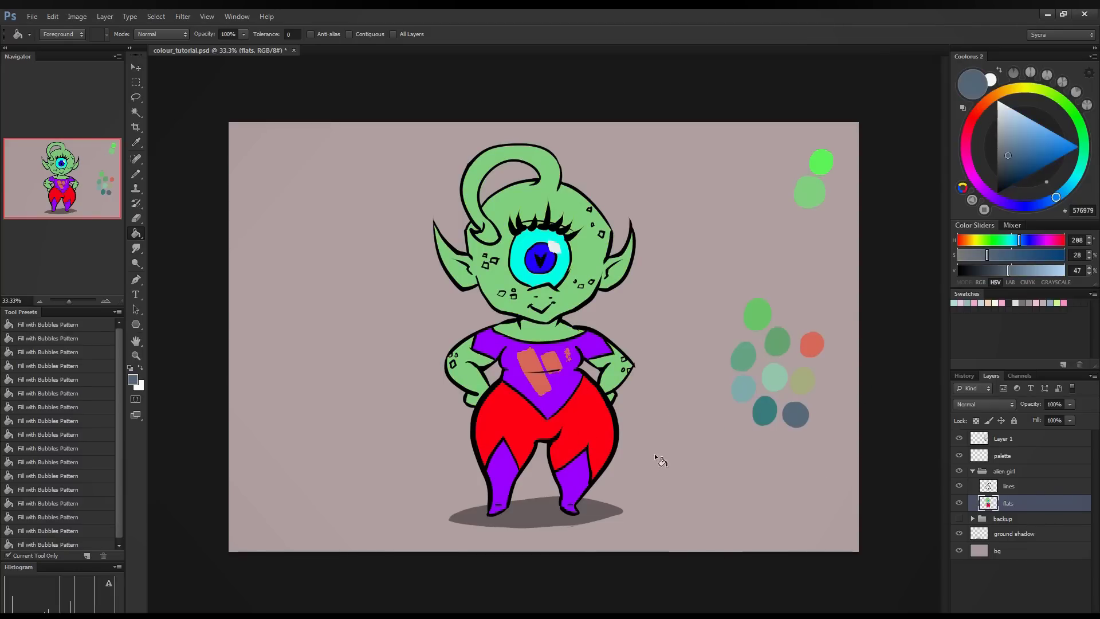
left_click(593, 427)
left_click(774, 375, "alt")
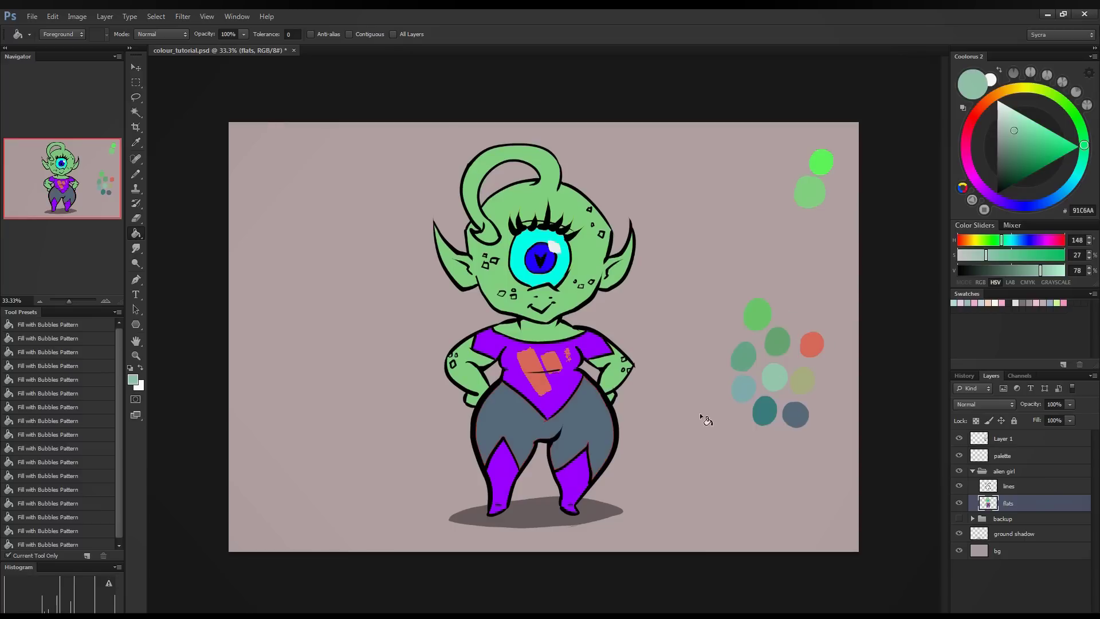
left_click(569, 389)
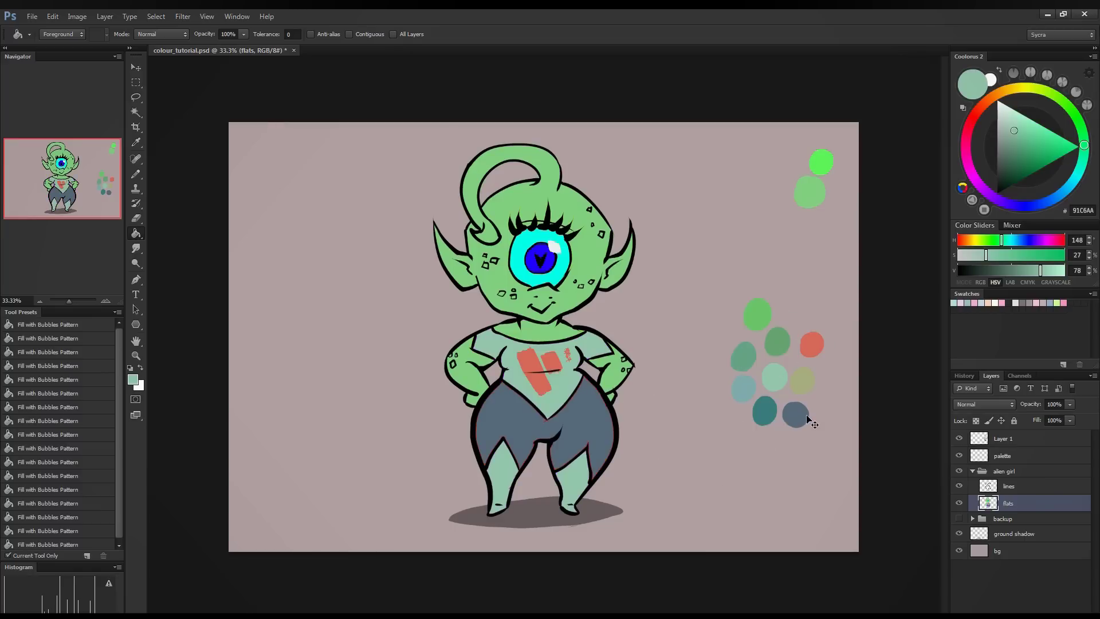
- Undo the pale green fill and try the muted teal #7DABAB swatch colour on the top and boots
key("ctrl+z")
left_click(749, 387, "alt")
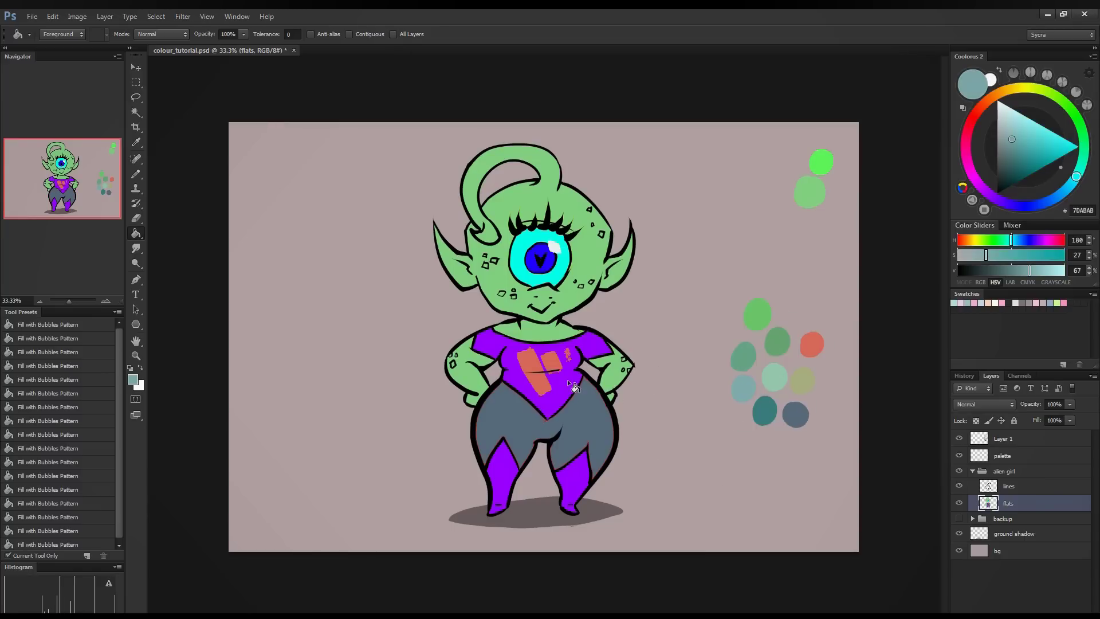
left_click(592, 370)
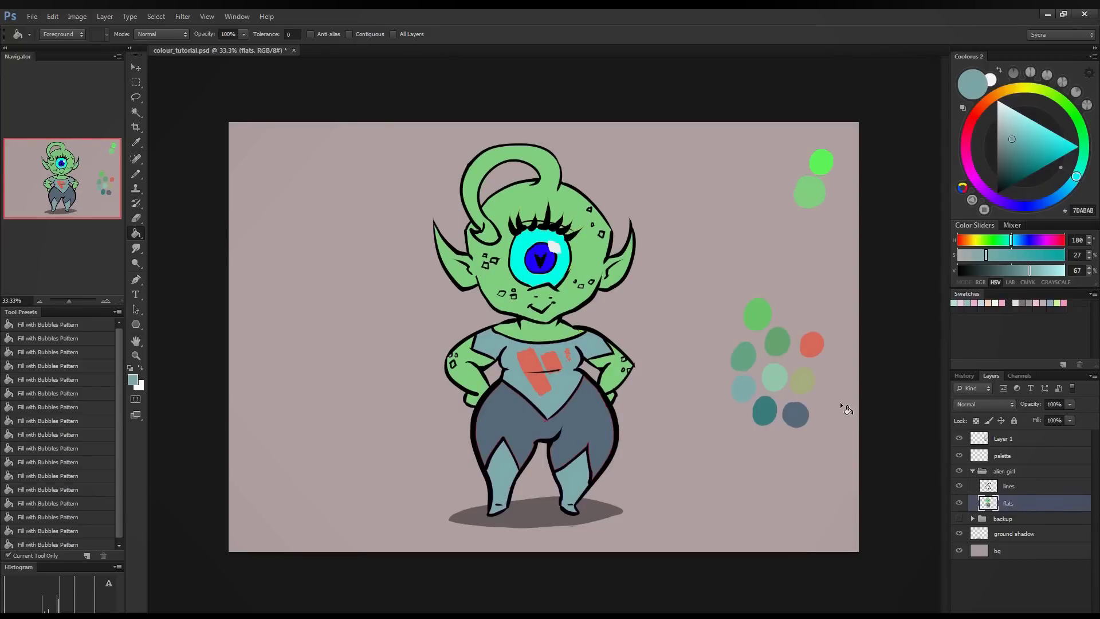
- Undo the teal fill and fill the top and boots with pale yellow-green #D9E3AF
key("ctrl+z")
left_click(1037, 96)
left_click_drag(1011, 136, 1014, 120)
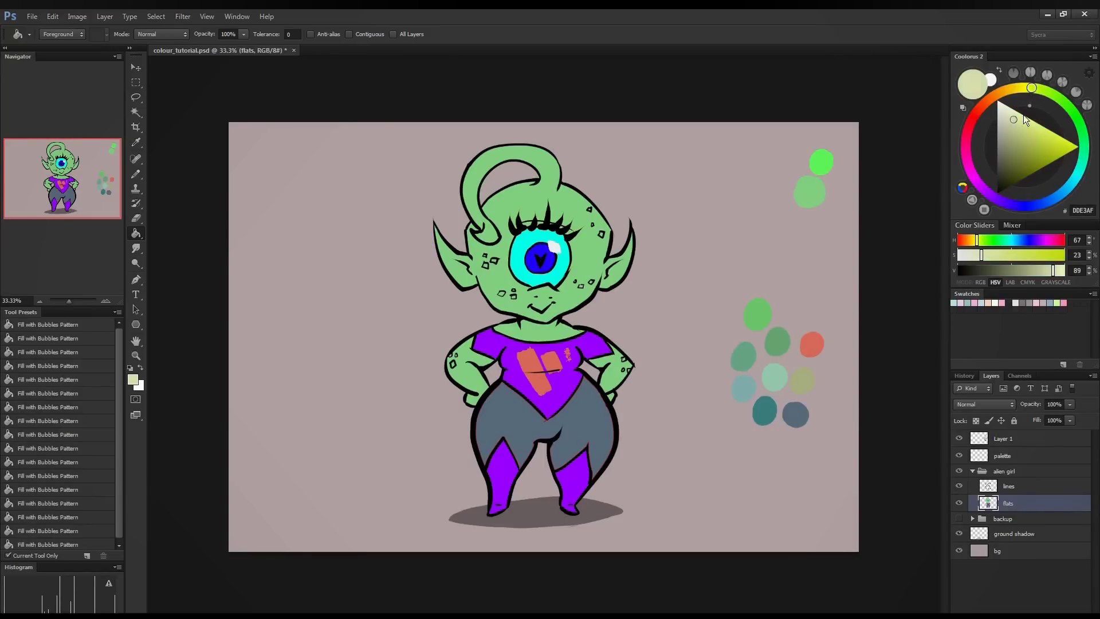
left_click(1047, 101)
left_click(582, 485)
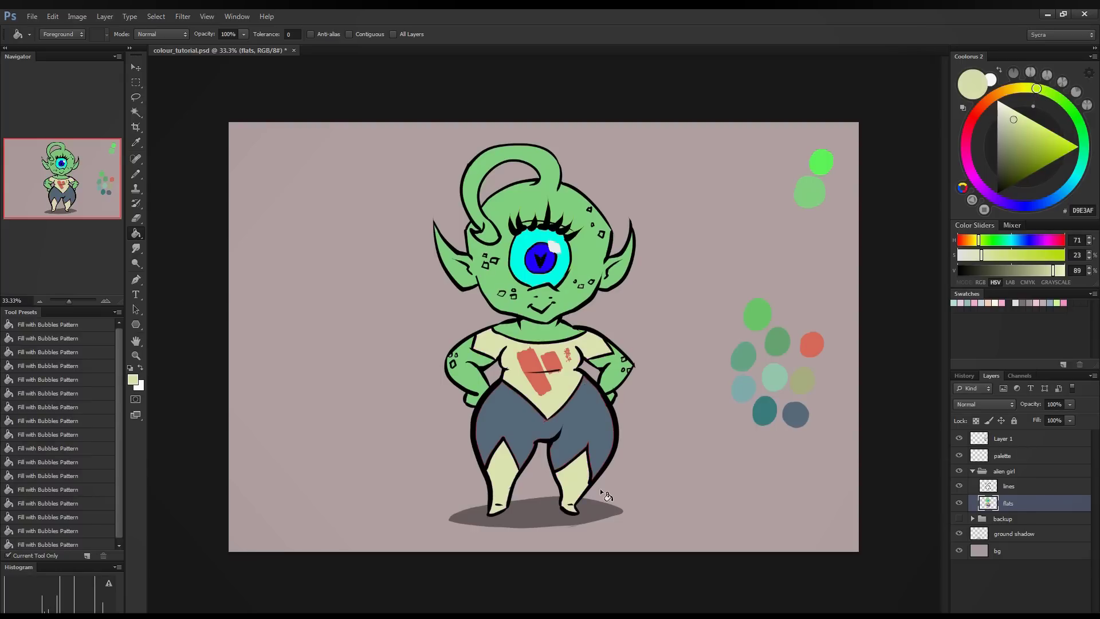
- Fill the outer part of the eye with cream yellow #EADBA1 and the iris with coral red #F56A64
left_click_drag(1029, 88, 1014, 92)
left_click(560, 274)
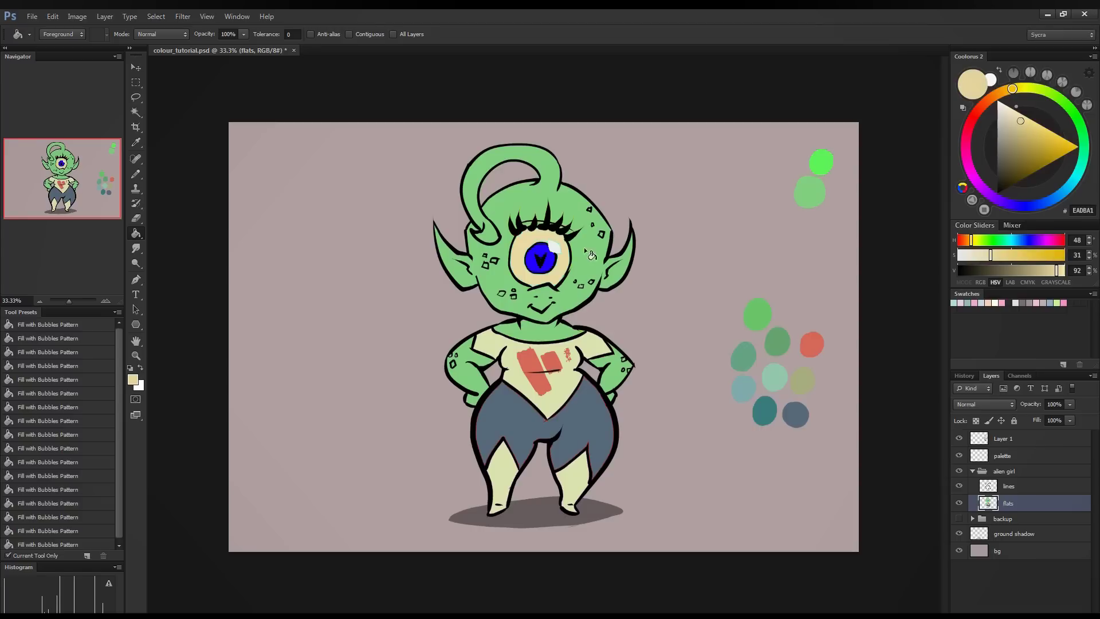
left_click(1082, 159)
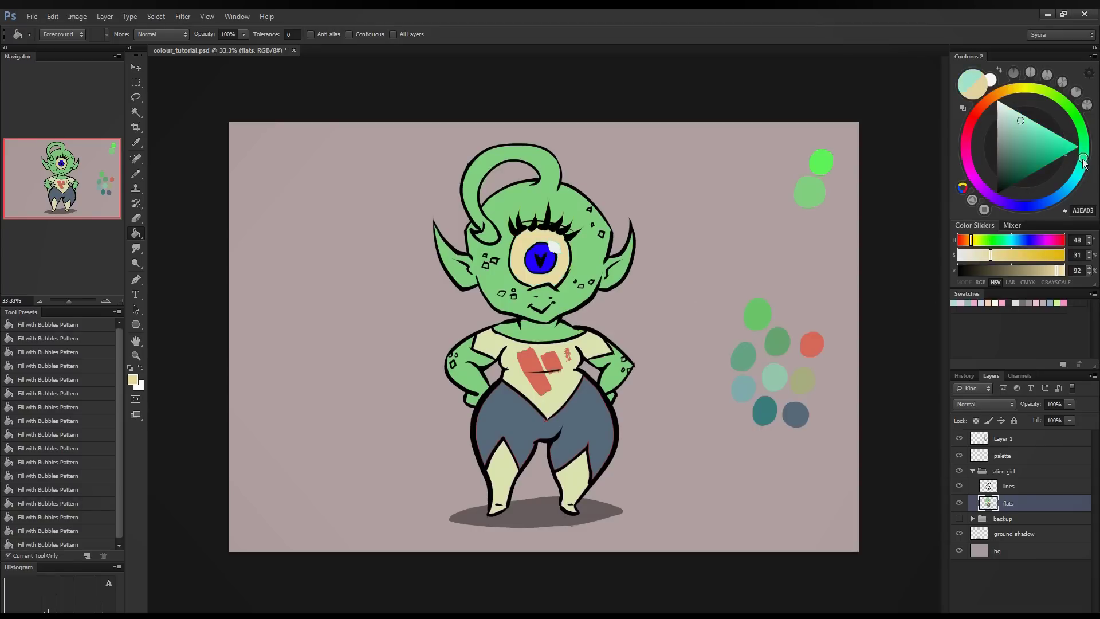
left_click_drag(968, 162, 981, 107)
left_click_drag(1029, 138, 1045, 132)
left_click(974, 116)
left_click(975, 115)
left_click(542, 269)
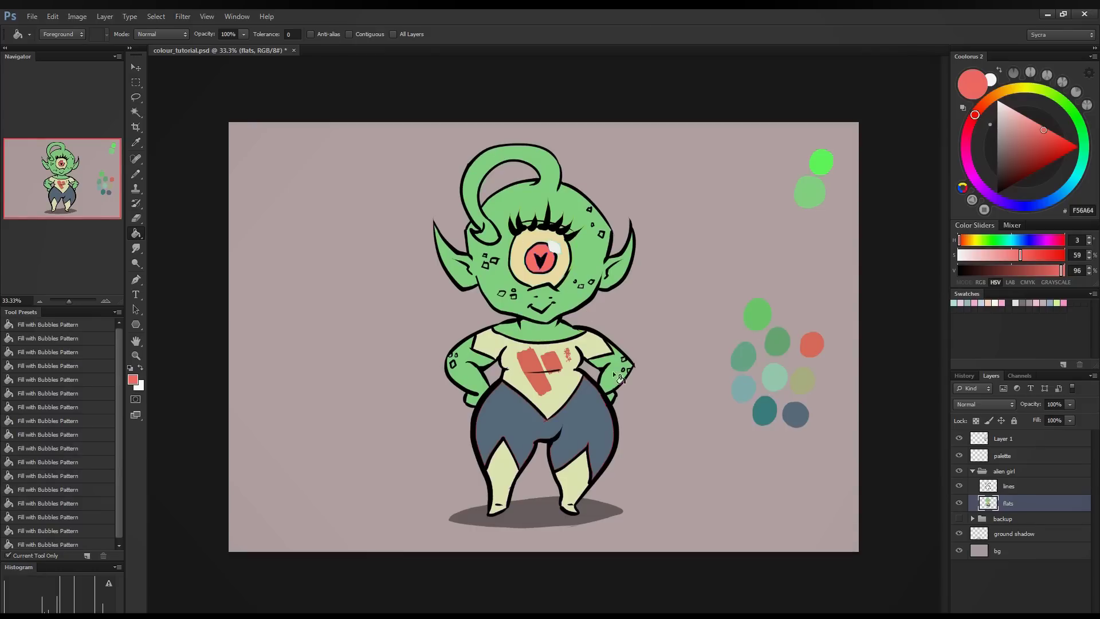
- On Layer 1, paint a column of pencil swatches sampled from the iris, skin, outer eye, trousers and chest emblem
left_click(137, 175)
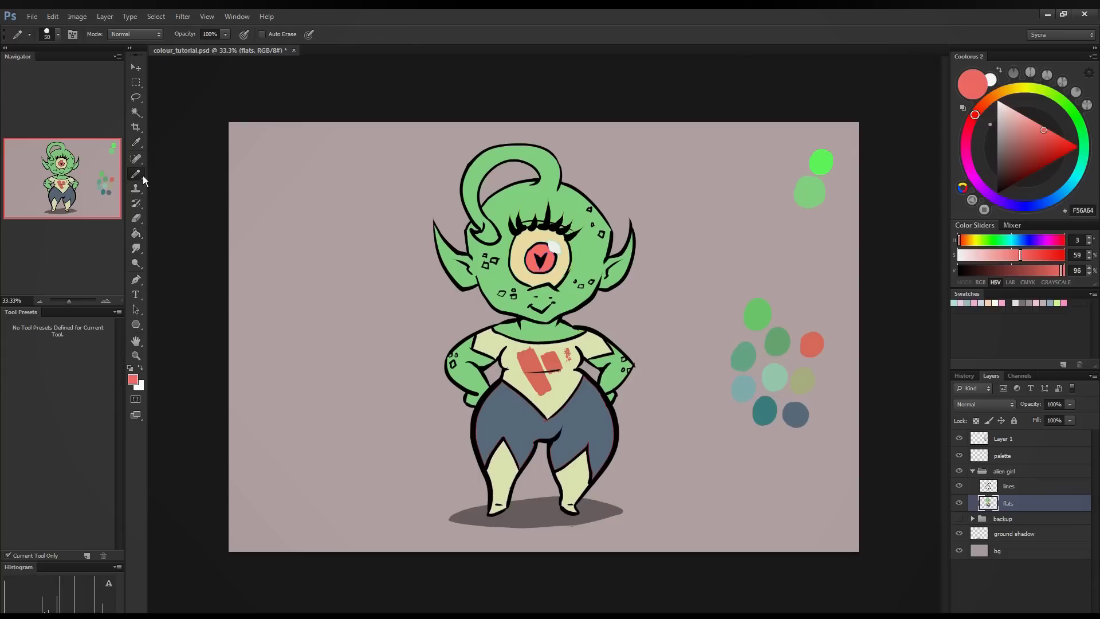
left_click(1000, 441)
left_click(548, 261, "alt")
left_click(680, 166)
left_click(593, 248, "alt")
left_click(686, 195)
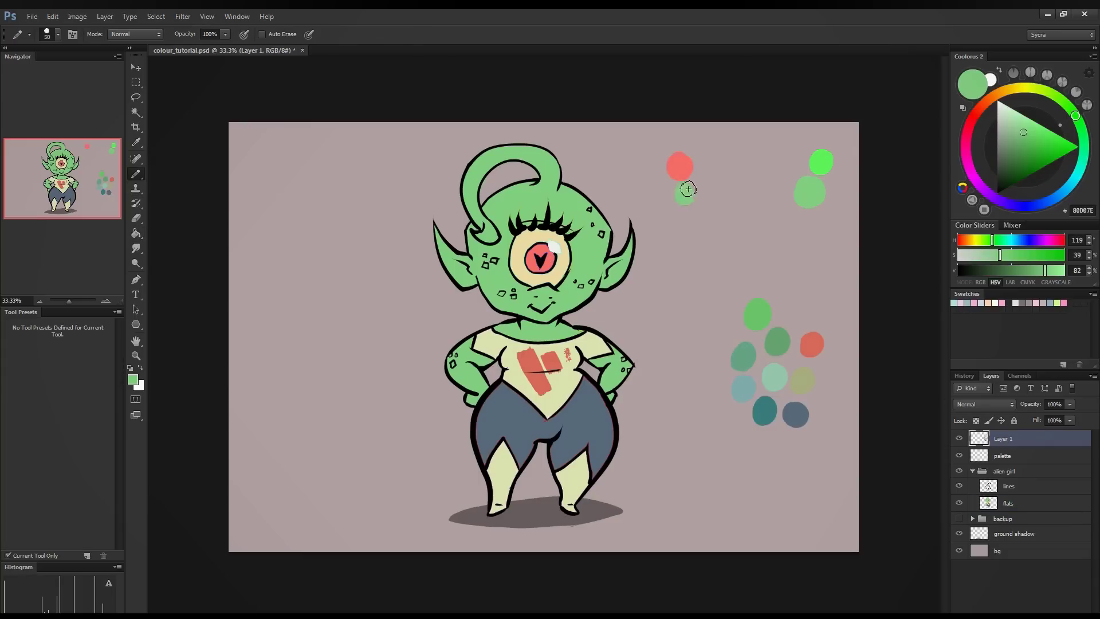
left_click(560, 266, "alt")
left_click(685, 221)
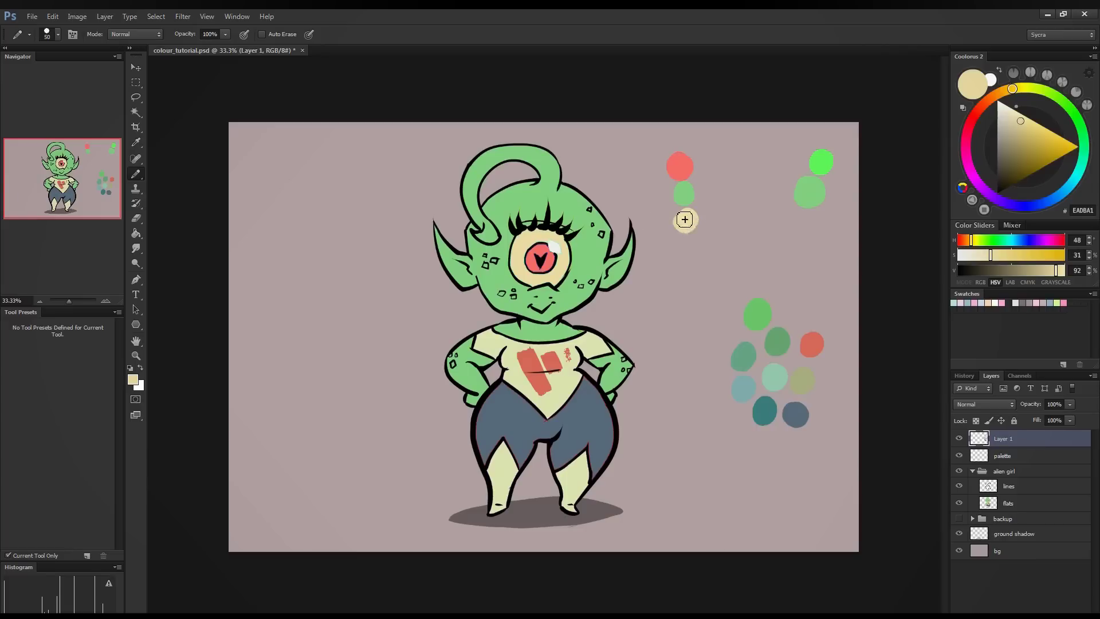
left_click(585, 403, "alt")
left_click(687, 249)
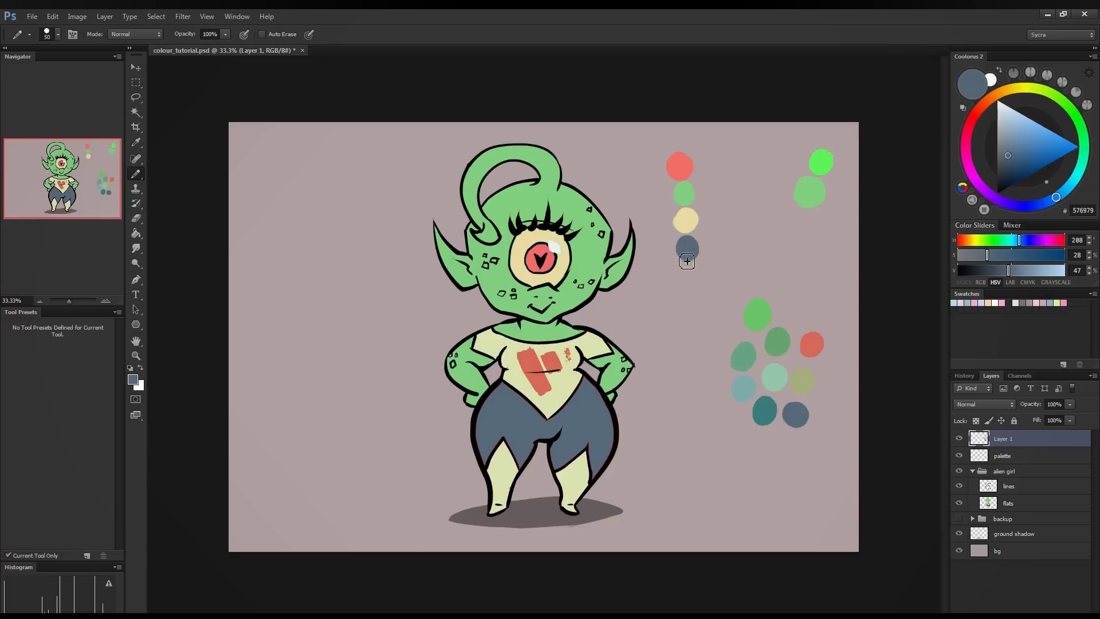
left_click(551, 353, "alt")
left_click(686, 281)
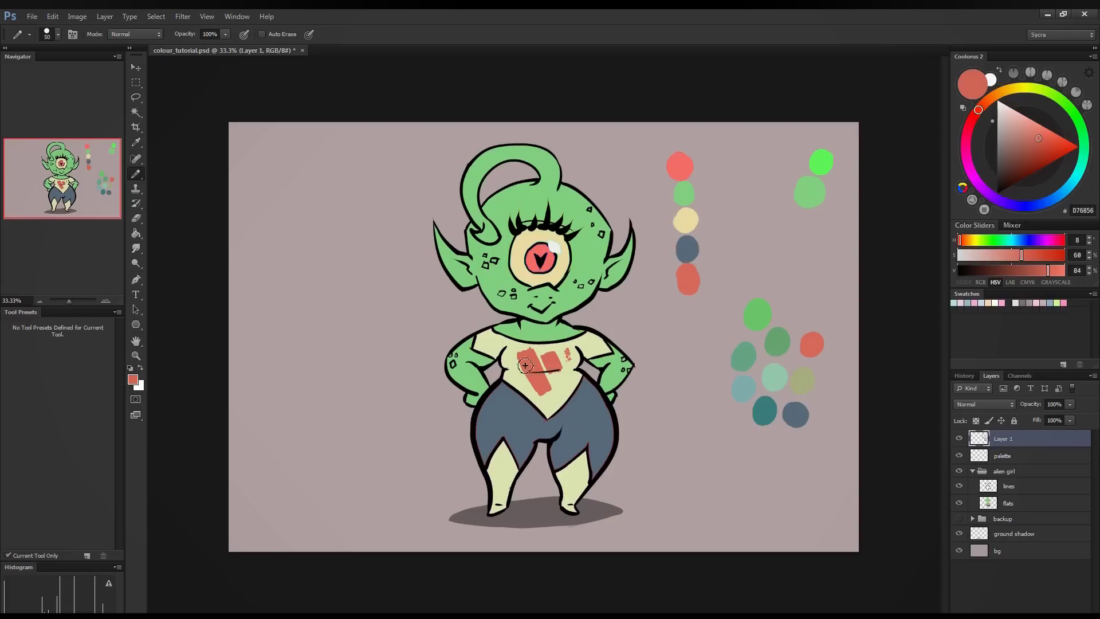
- Sample each swatch in the new column to compare their hue, saturation and brightness values
left_click(681, 167, "alt")
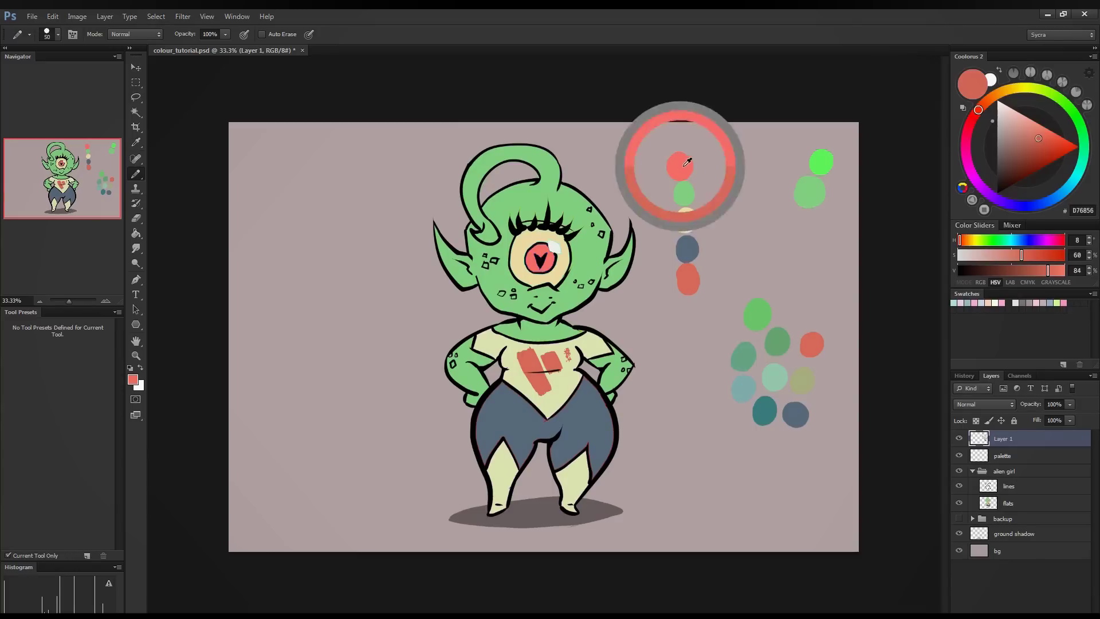
left_click(689, 194, "alt")
left_click(686, 193, "alt")
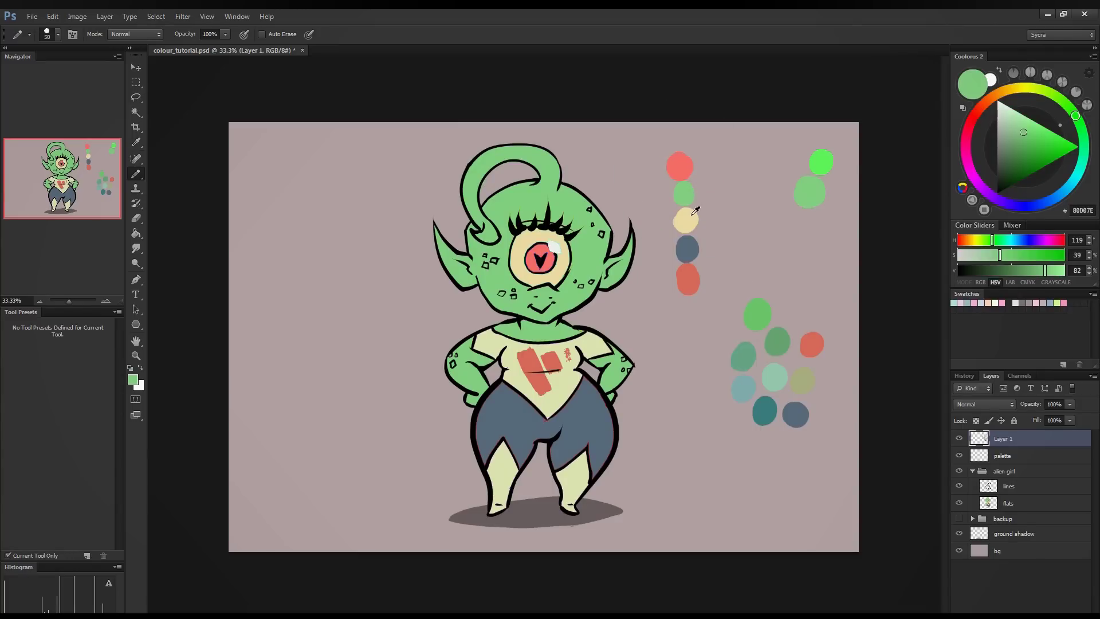
left_click(690, 219, "alt")
left_click(691, 248, "alt")
left_click(691, 279, "alt")
left_click(684, 169, "alt")
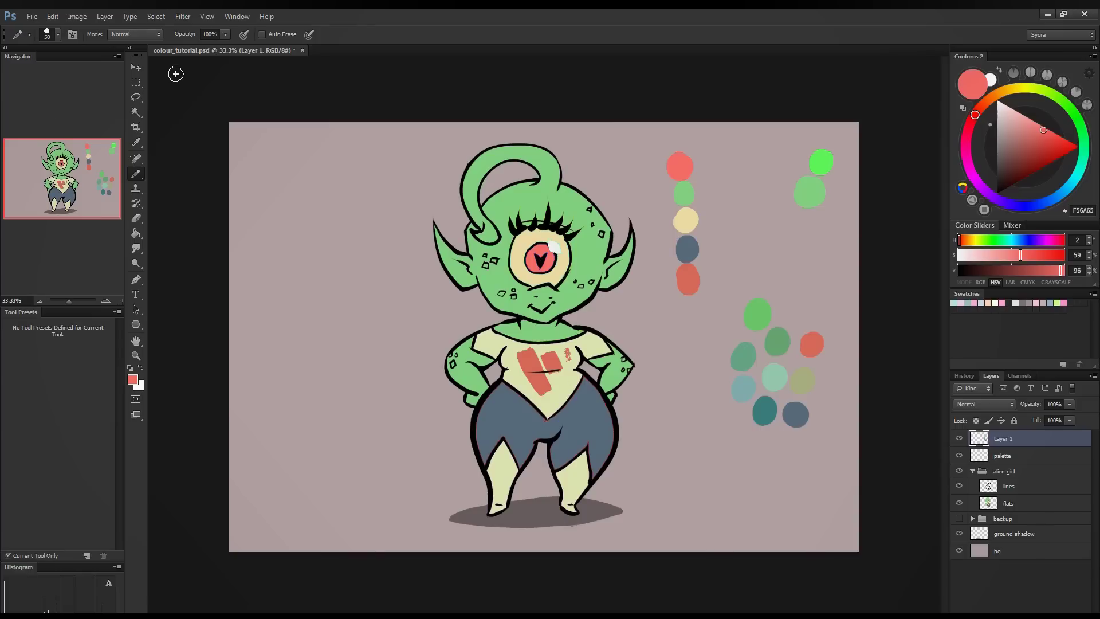
- Select all the swatches on Layer 1 with the rectangular marquee, delete them and deselect
left_click(142, 84)
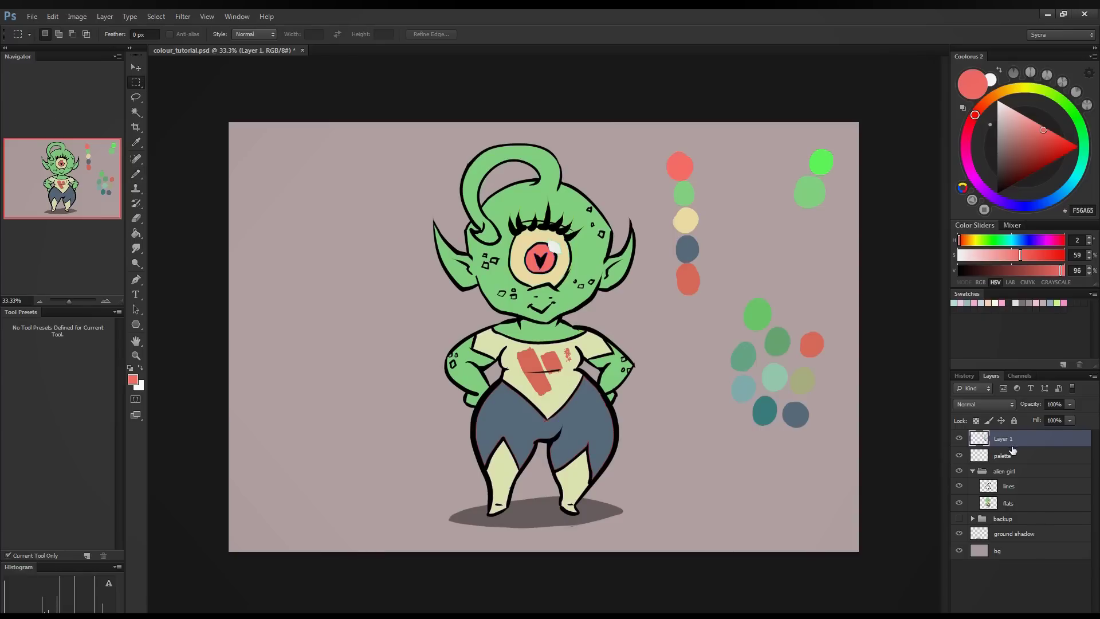
left_click_drag(832, 408, 892, 508)
key("Delete")
key("ctrl+d")
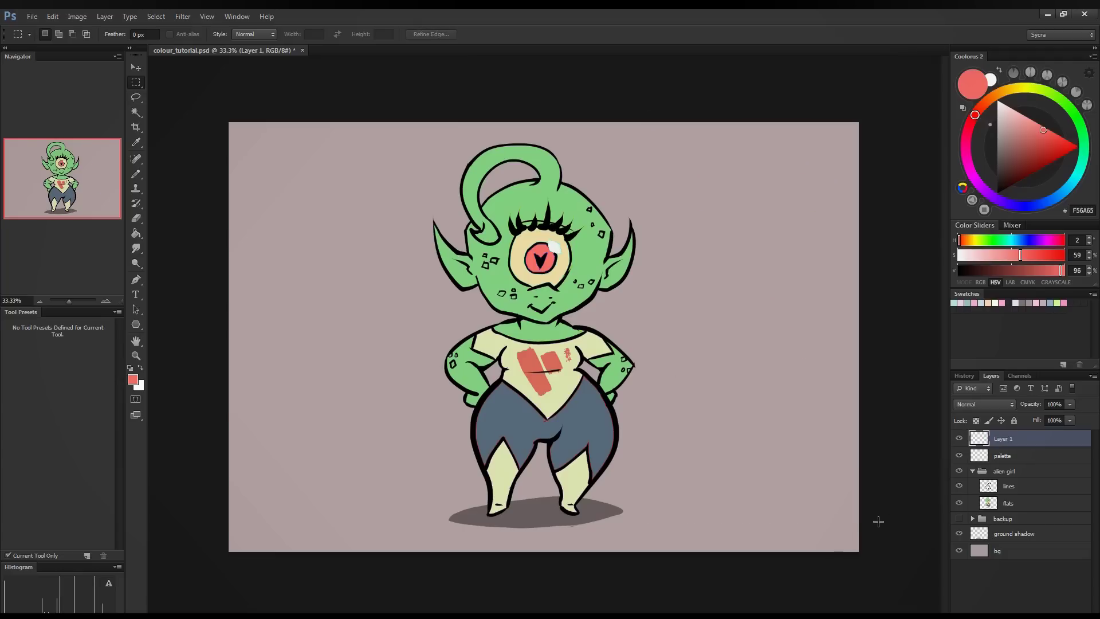
- Paint four fully saturated pencil swatches beside the character in yellow-green #AFFF00, turquoise, blue #0042FF and magenta #FC00FF
left_click_drag(1039, 132, 1038, 107)
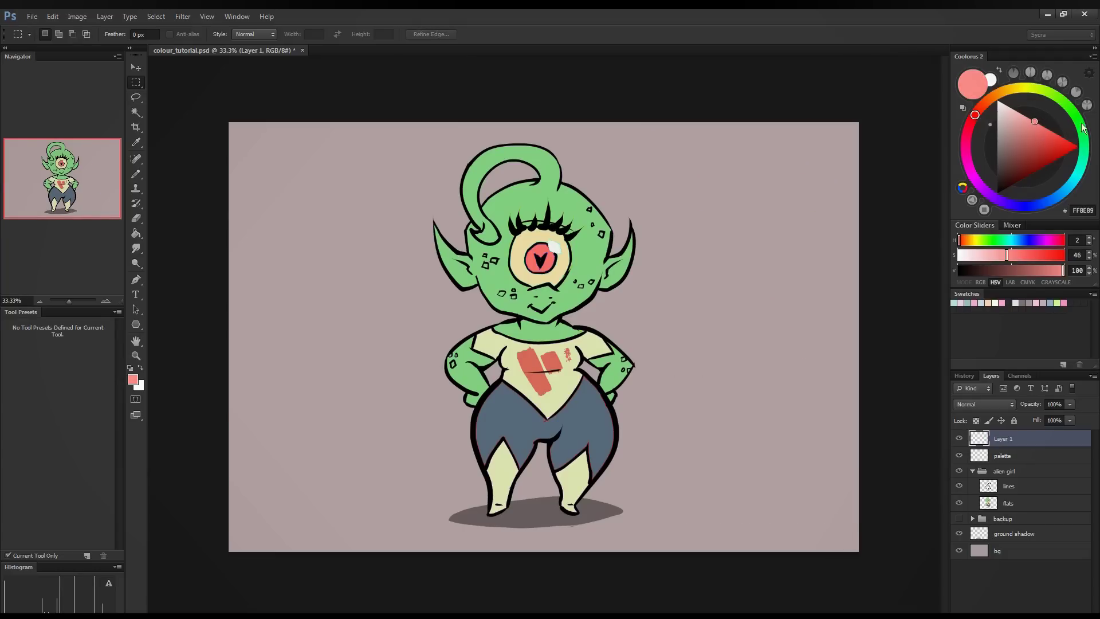
left_click(136, 173)
left_click(1044, 93)
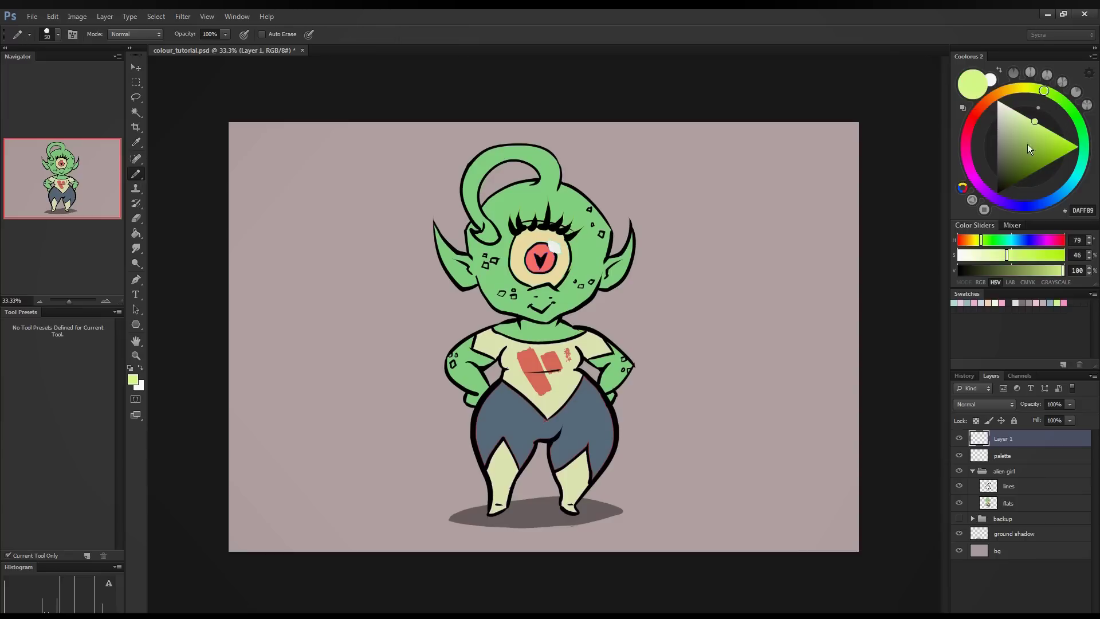
left_click_drag(740, 210, 743, 211)
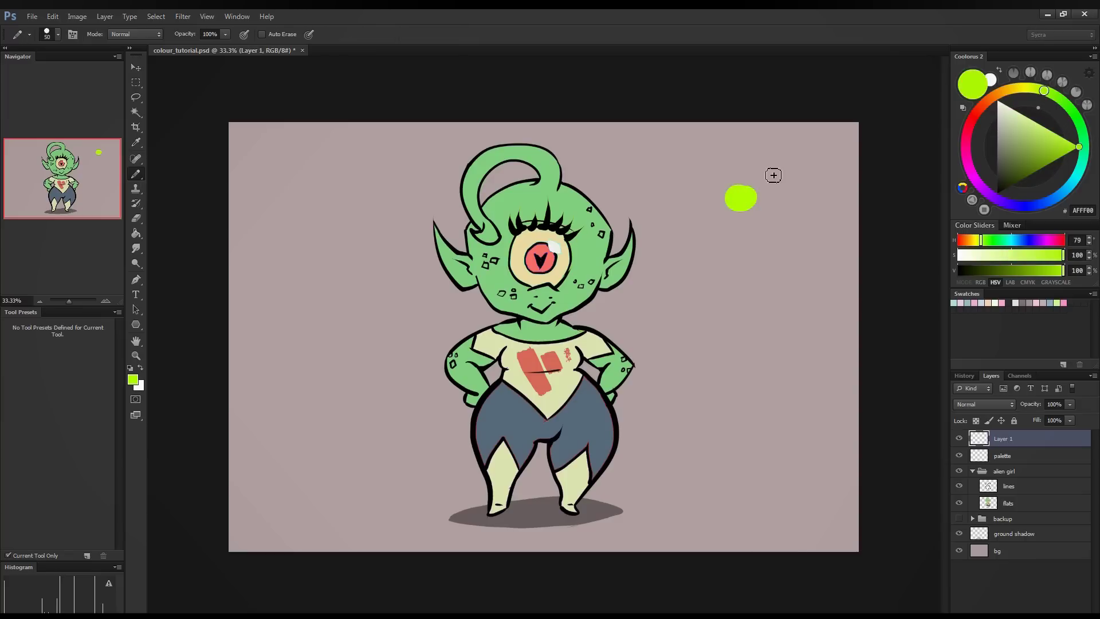
left_click(1083, 154)
left_click(1082, 161)
left_click(743, 229)
left_click(1040, 194)
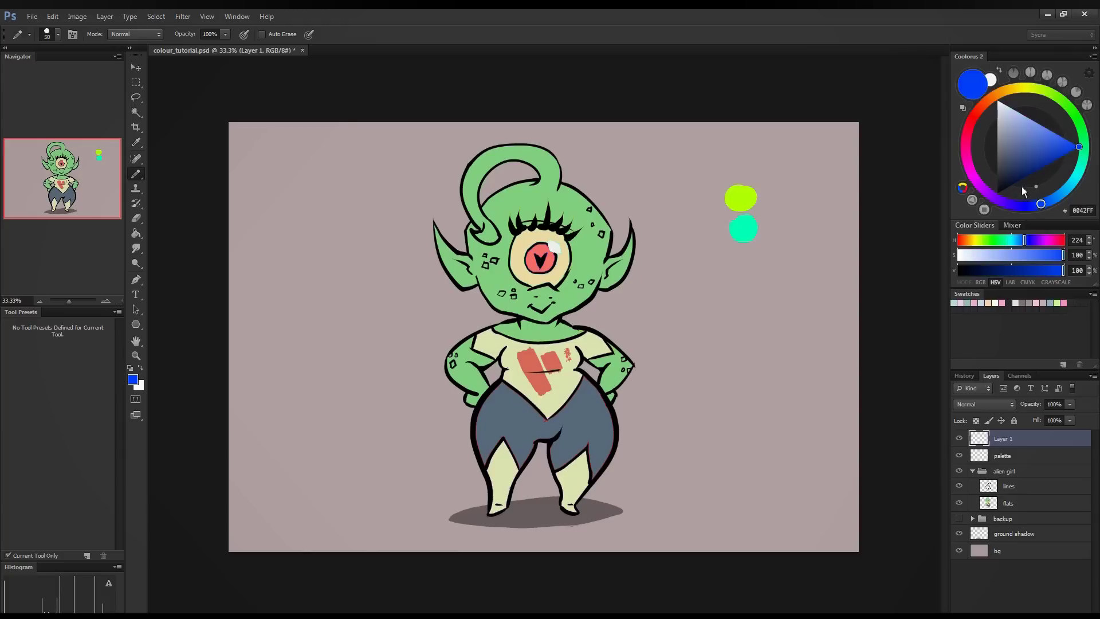
left_click(752, 268)
left_click(974, 177)
left_click_drag(744, 304, 754, 295)
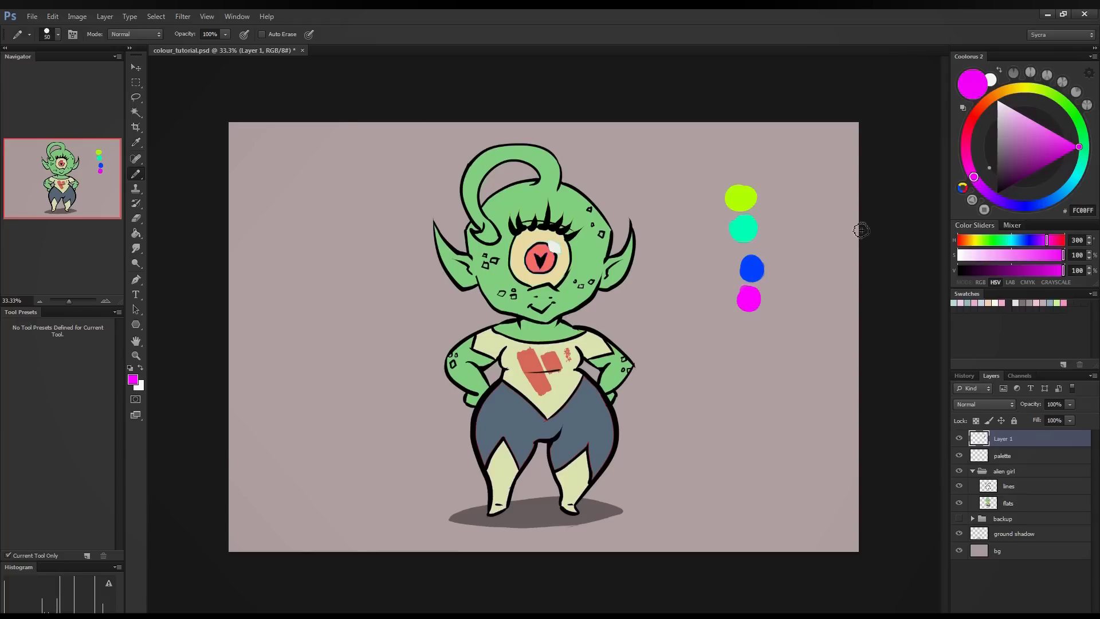
- Undo the four fully saturated swatches
key("ctrl+alt+z")
key("ctrl+alt+z")
key("ctrl+alt+z")
key("ctrl+alt+z")
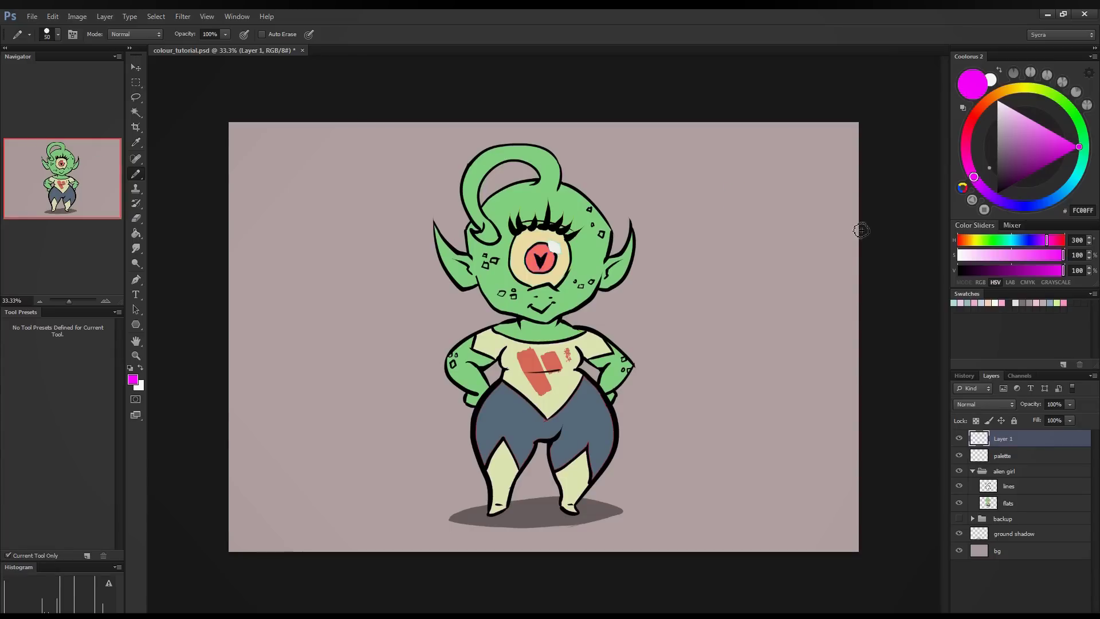
- Examine the light, dark, vivid and greyed shades of a yellow-green with hue 92 across the colour triangle
left_click(1057, 94)
left_click(1049, 133)
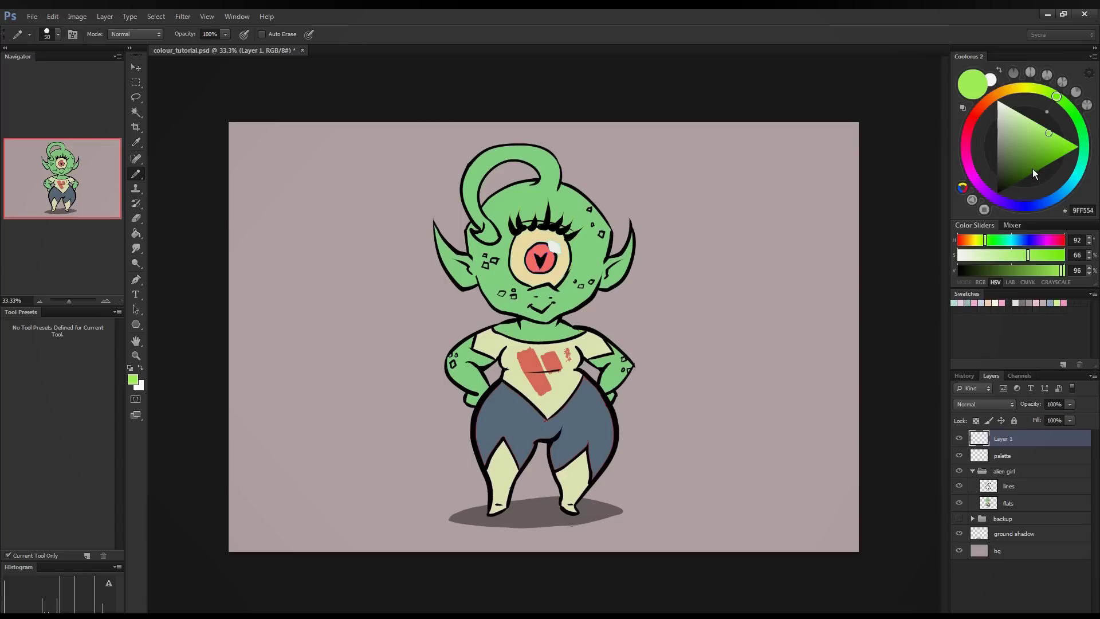
left_click(1038, 124)
mouse_move(1039, 132)
left_mouse_down()
mouse_move(1039, 144)
mouse_move(1060, 139)
mouse_move(1010, 102)
left_mouse_up()
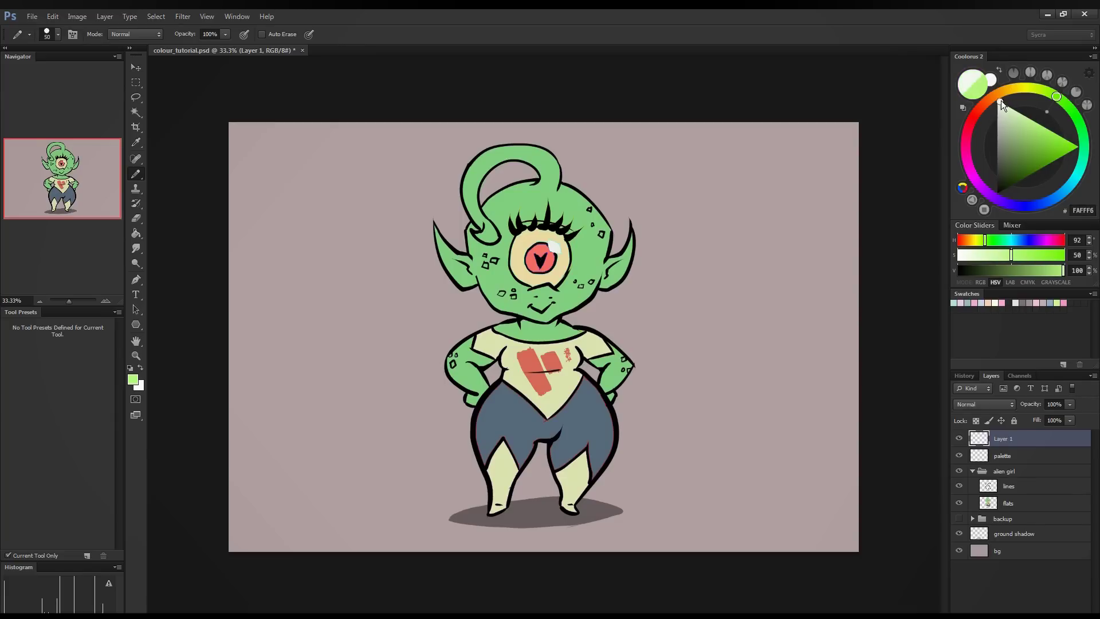
left_click(993, 200)
mouse_move(999, 142)
left_mouse_down()
mouse_move(982, 142)
mouse_move(973, 116)
mouse_move(988, 190)
left_mouse_up()
left_click(1059, 145)
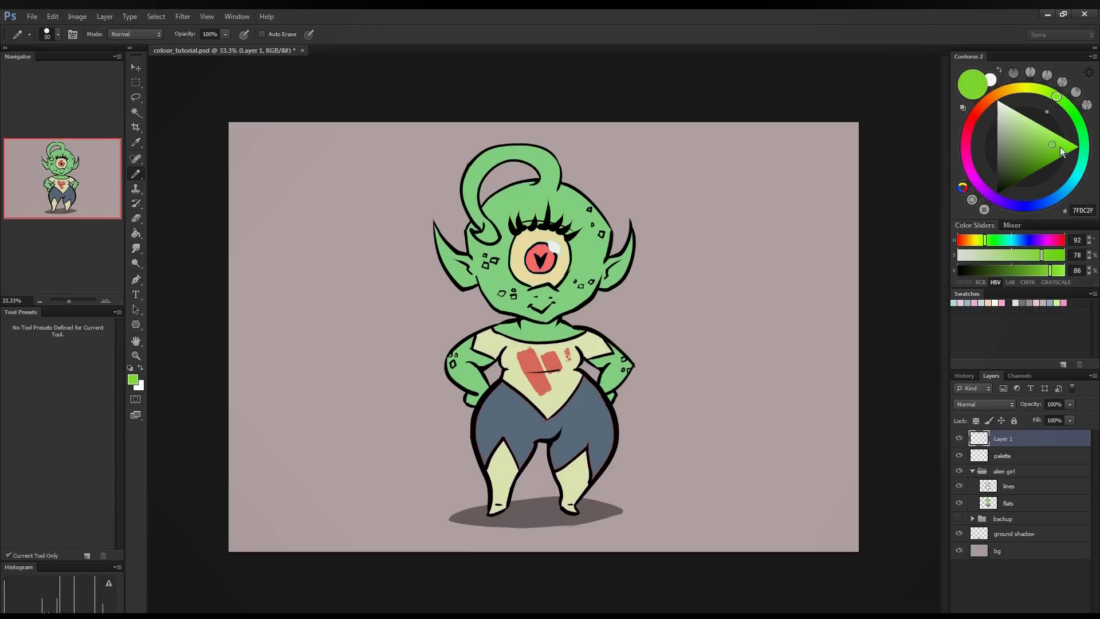
left_click_drag(1057, 147, 1006, 143)
- Set the foreground colour to a light pastel green with hue 92 and 100% brightness in the Color Picker
left_click(132, 381)
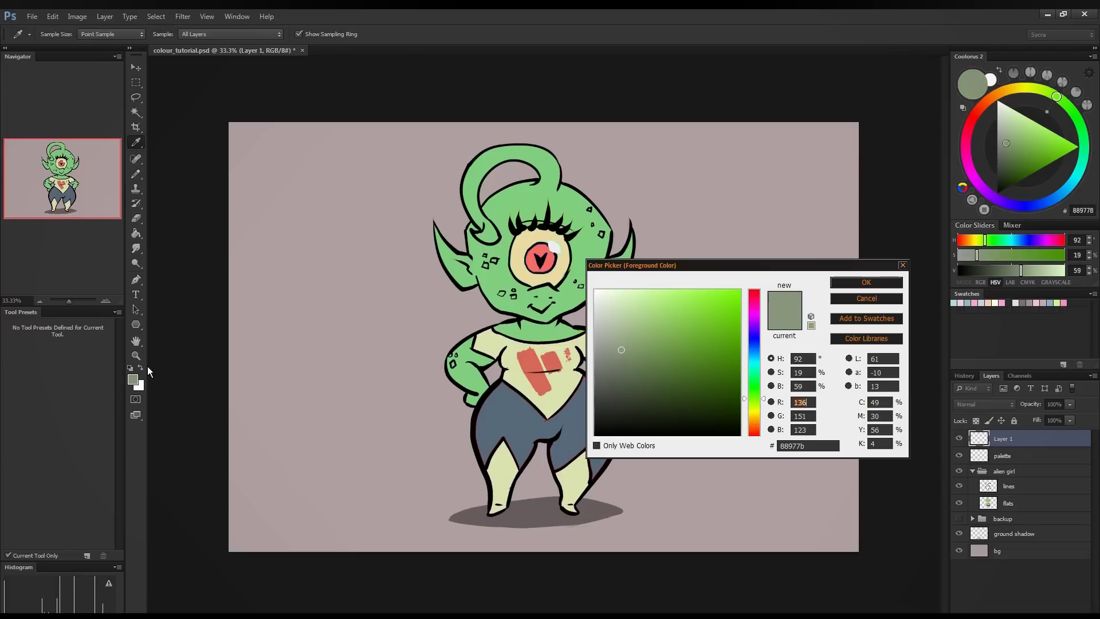
mouse_move(721, 331)
left_mouse_down()
mouse_move(728, 310)
mouse_move(631, 297)
mouse_move(595, 314)
mouse_move(609, 363)
mouse_move(728, 290)
mouse_move(625, 292)
mouse_move(682, 298)
mouse_move(661, 304)
mouse_move(647, 290)
left_mouse_up()
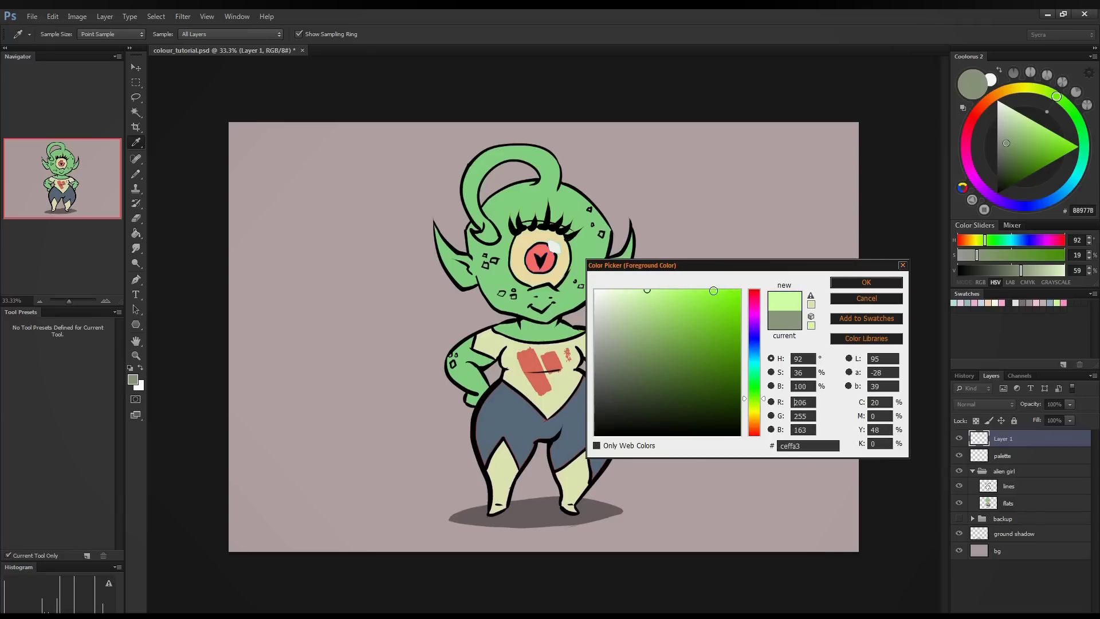
mouse_move(650, 304)
left_mouse_down()
mouse_move(634, 285)
mouse_move(643, 300)
mouse_move(646, 287)
left_mouse_up()
left_click(867, 283)
- Paint a cluster of pastel swatches in green, yellow, peach, light blue, lavender, pink and salmon, at 35% saturation and 100% brightness
key("b")
mouse_move(751, 171)
left_mouse_down()
mouse_move(762, 199)
mouse_move(794, 179)
mouse_move(787, 218)
mouse_move(759, 238)
left_mouse_up()
left_click(1021, 87)
left_click(980, 106)
left_click(1067, 180)
left_click(1018, 206)
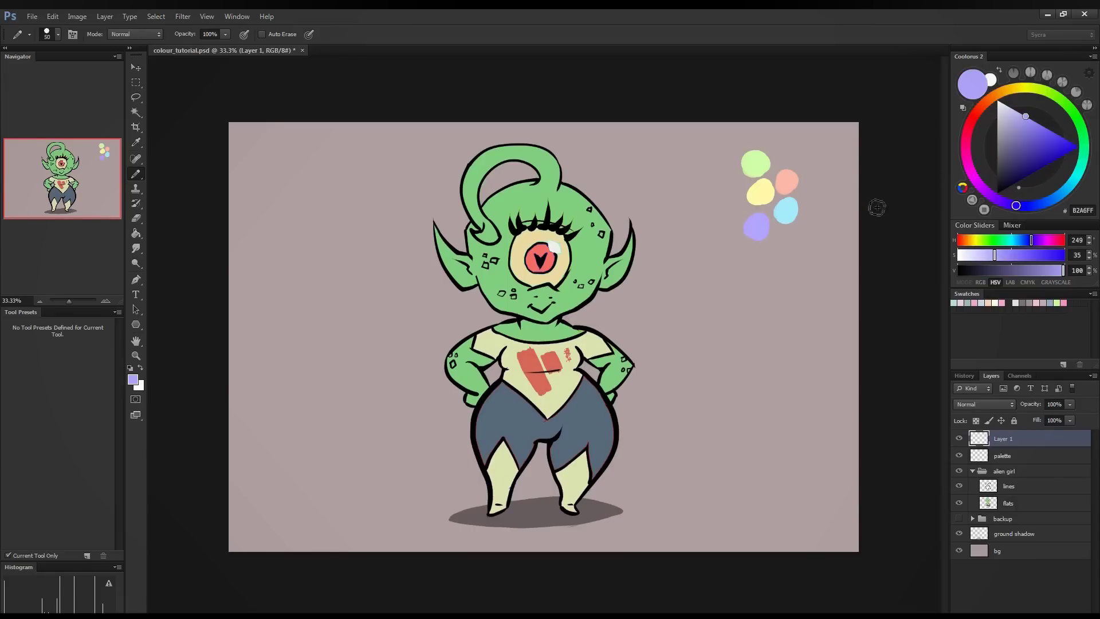
left_click(970, 169)
left_click_drag(725, 226, 730, 208)
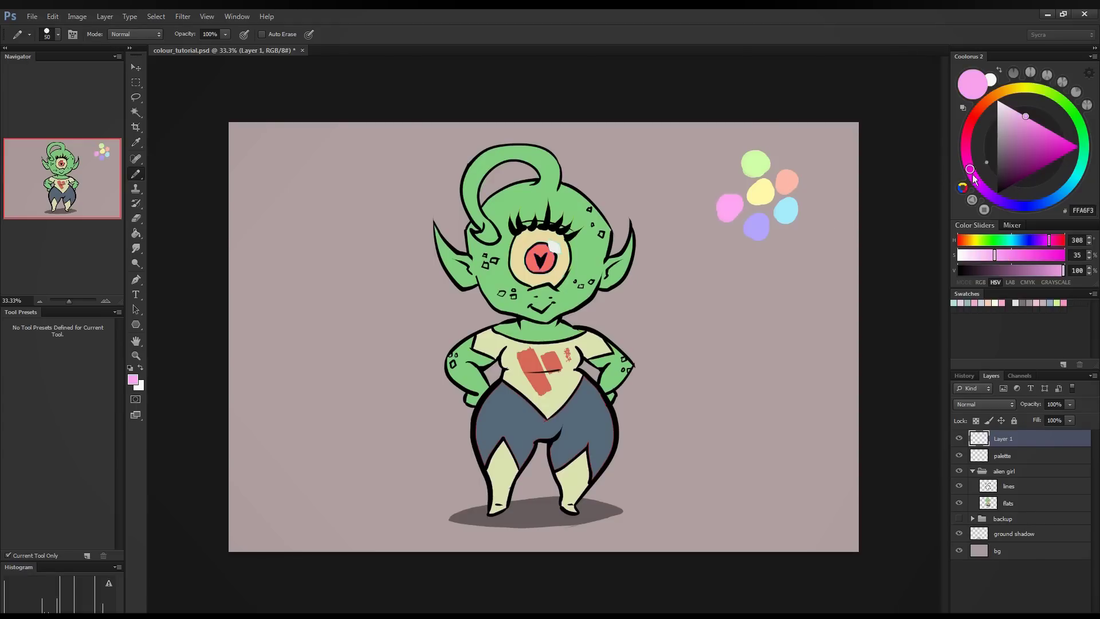
left_click(975, 116)
left_click_drag(723, 170, 726, 173)
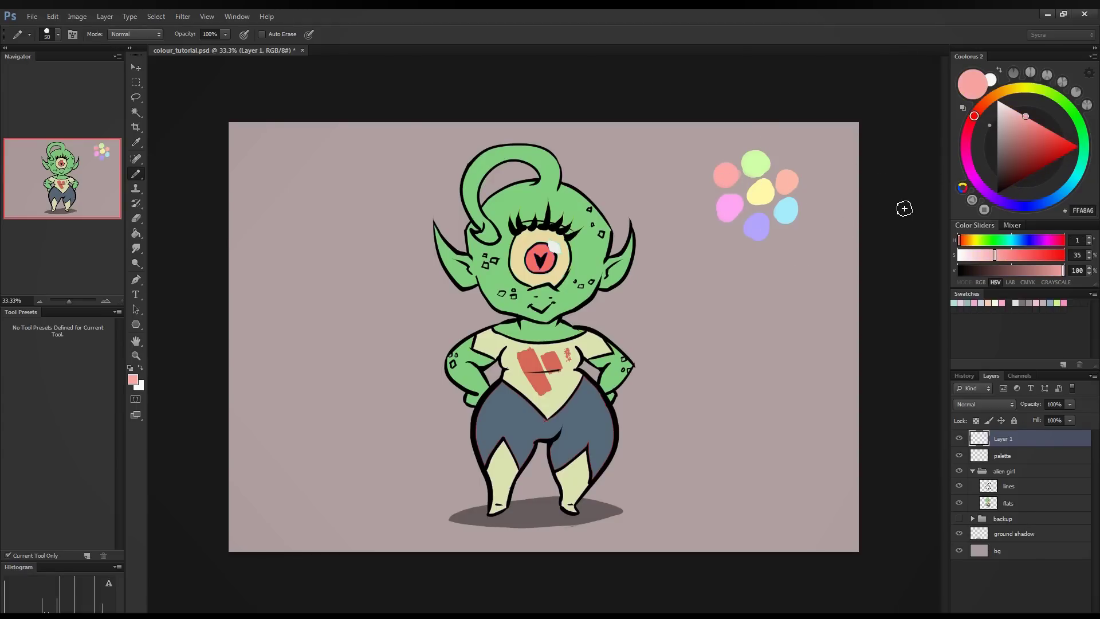
- Below the pastels, paint a column of greyed pink, lavender, blue, cyan and green swatches at 9% saturation and 83% brightness
mouse_move(999, 126)
left_mouse_down()
mouse_move(1010, 115)
mouse_move(1009, 146)
left_mouse_up()
left_click(1003, 118)
left_click_drag(790, 261, 791, 273)
left_click(994, 193)
left_click_drag(791, 322, 790, 304)
left_click(1036, 205)
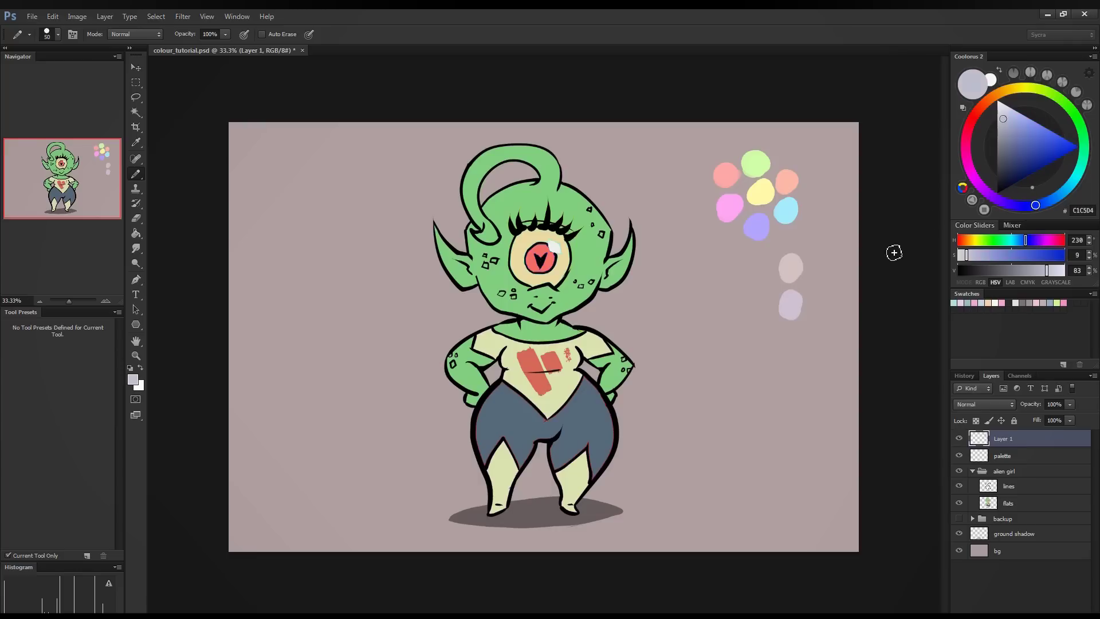
left_click_drag(789, 346, 791, 336)
left_click(1075, 179)
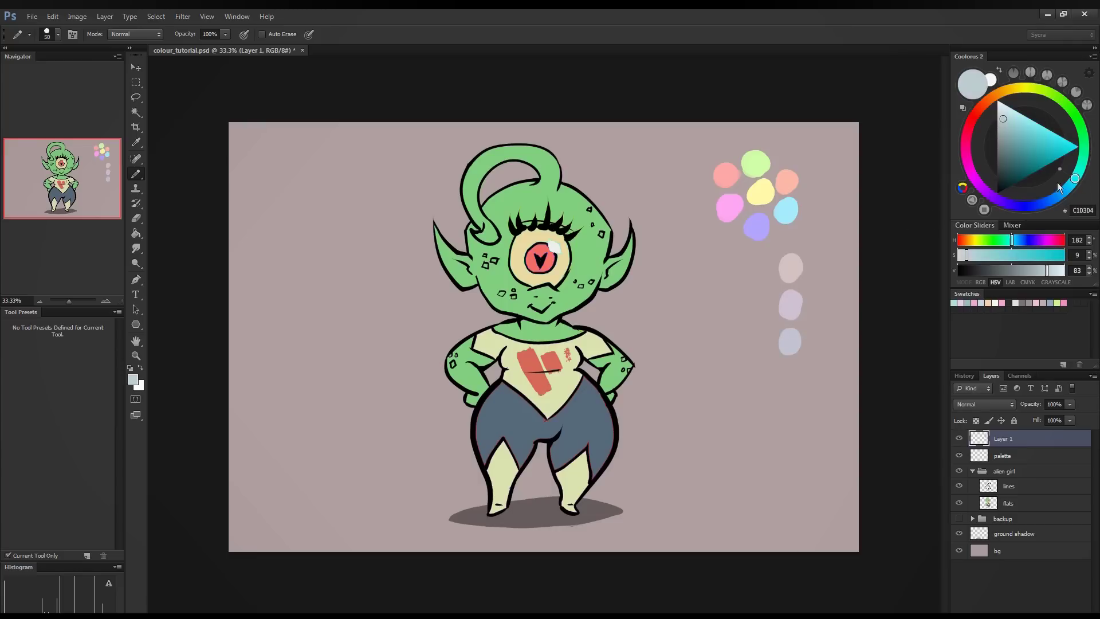
mouse_move(798, 376)
left_mouse_down()
mouse_move(788, 371)
mouse_move(788, 422)
mouse_move(790, 410)
left_mouse_up()
left_click(1075, 114)
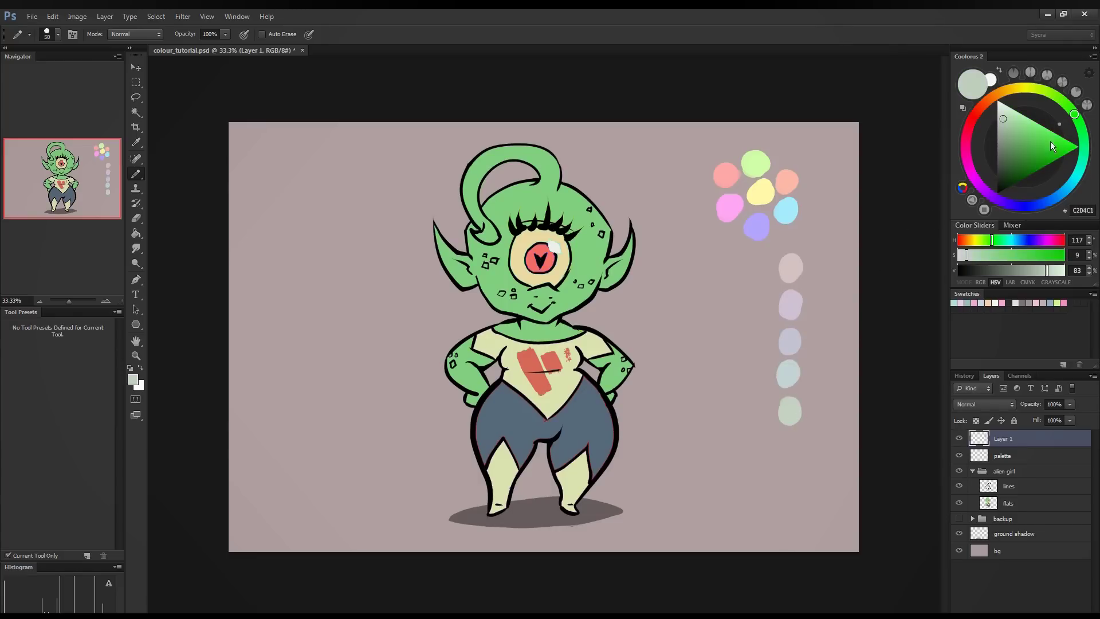
- Try a fully saturated green #0EFF00 swatch beside the greyed column and undo it
left_click_drag(1041, 156, 1079, 147)
left_click_drag(727, 273, 746, 267)
key("ctrl+z")
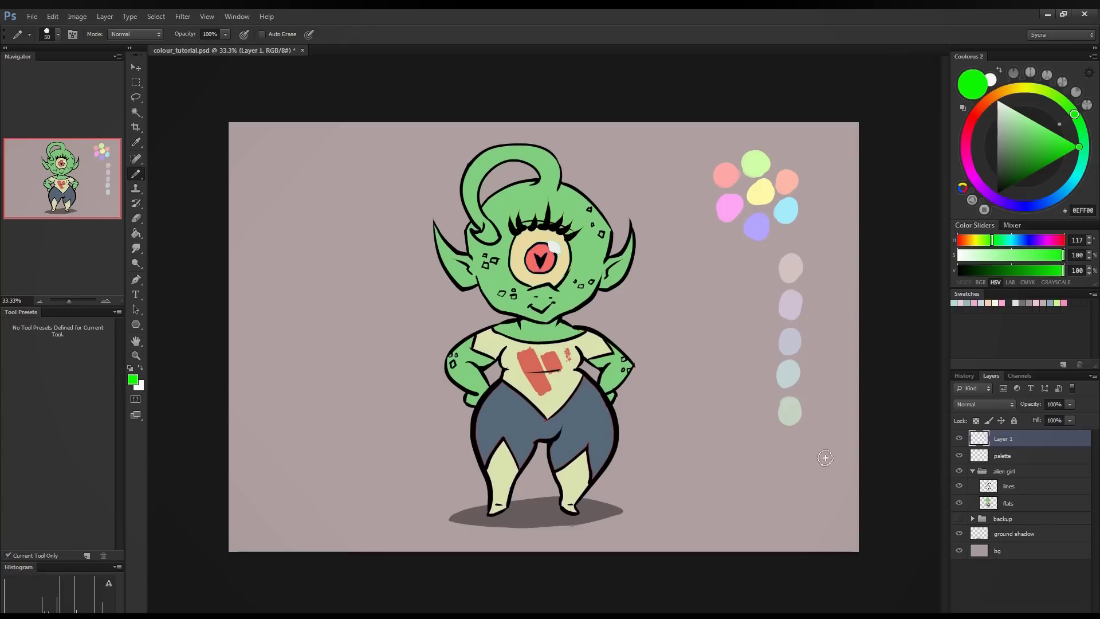
- Duplicate the backup group, hide the alien girl group, show the copy, and make the copy's flats layer active
left_click(1007, 504)
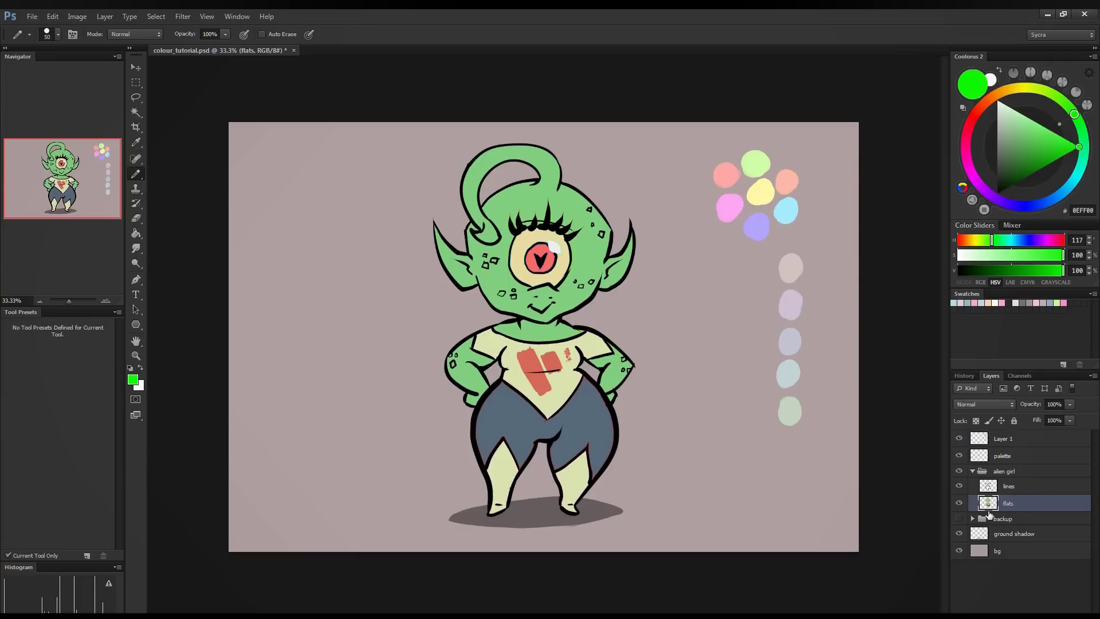
left_click(973, 473)
left_click(1002, 484)
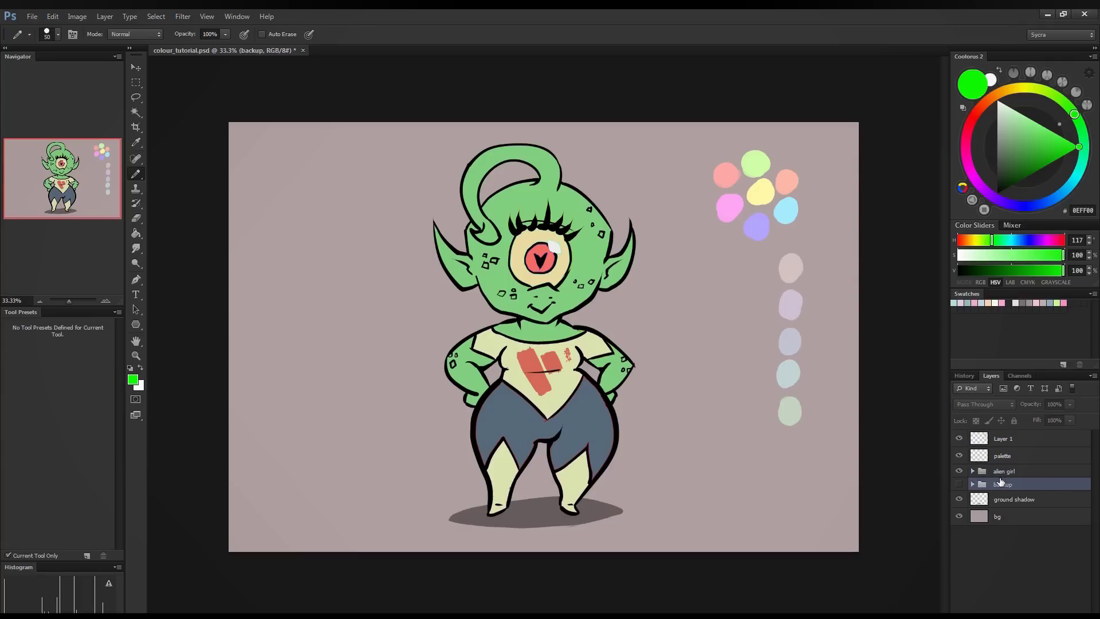
key("ctrl+j")
left_click(959, 471)
left_click(959, 484)
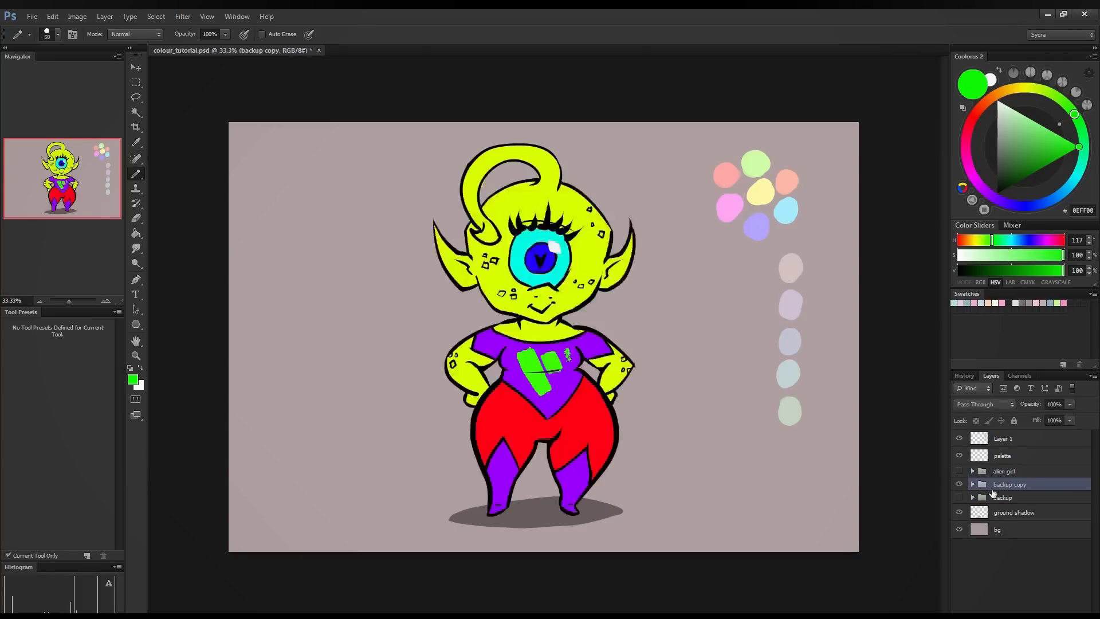
left_click(972, 485)
left_click(1009, 515)
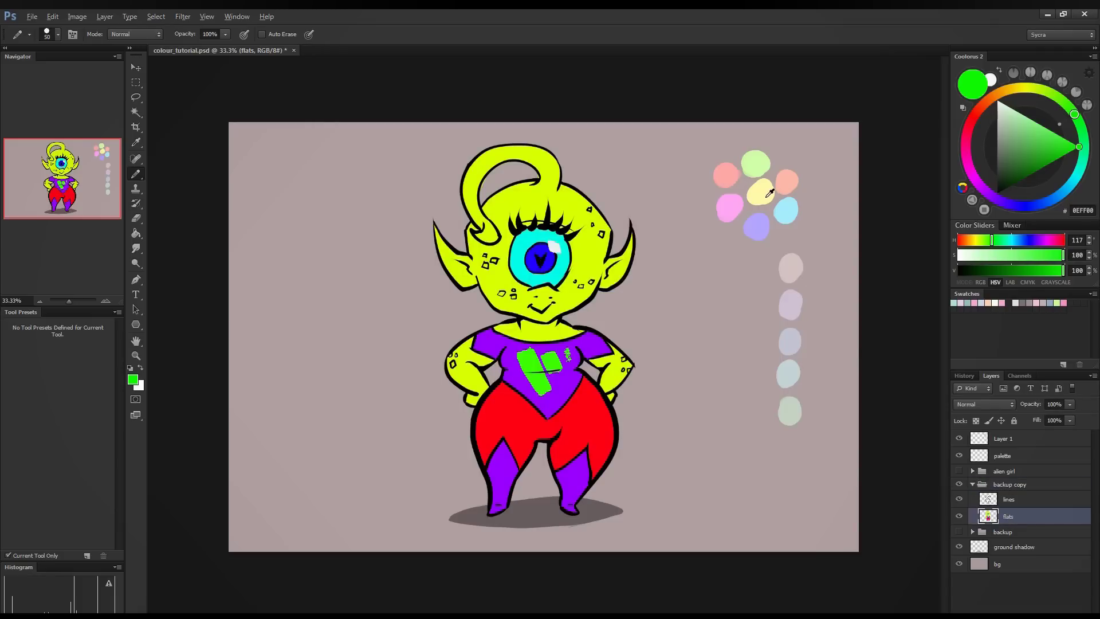
- Fill the alien's skin with the pastel light blue swatch, and its eye with pastel green around a pastel yellow iris
left_click(136, 233)
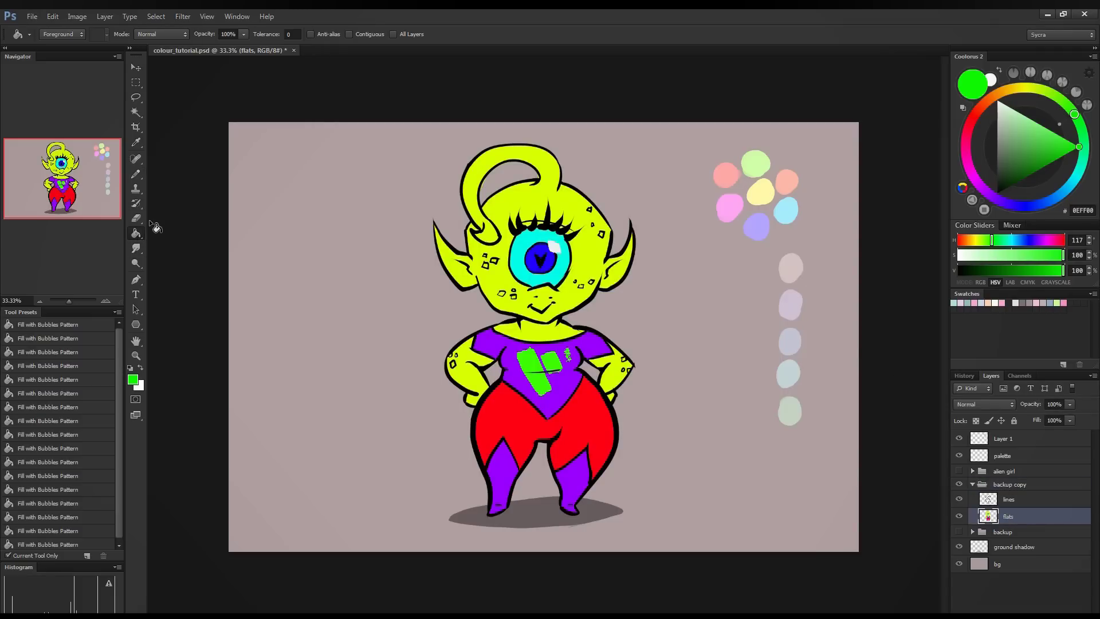
left_click(785, 209, "alt")
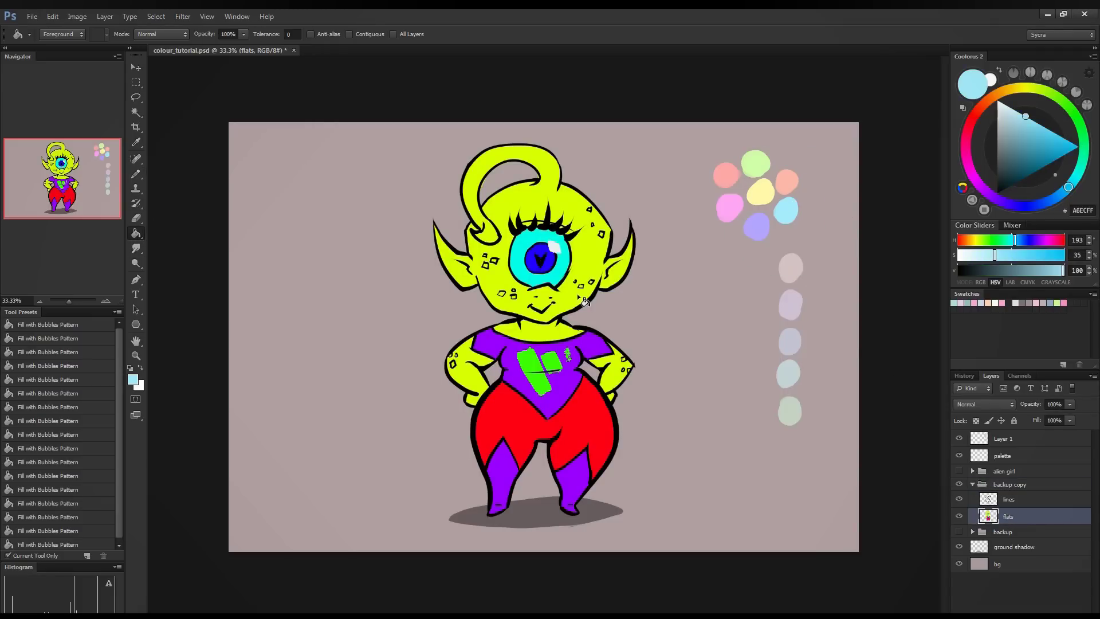
left_click(582, 274)
left_click(789, 182, "alt")
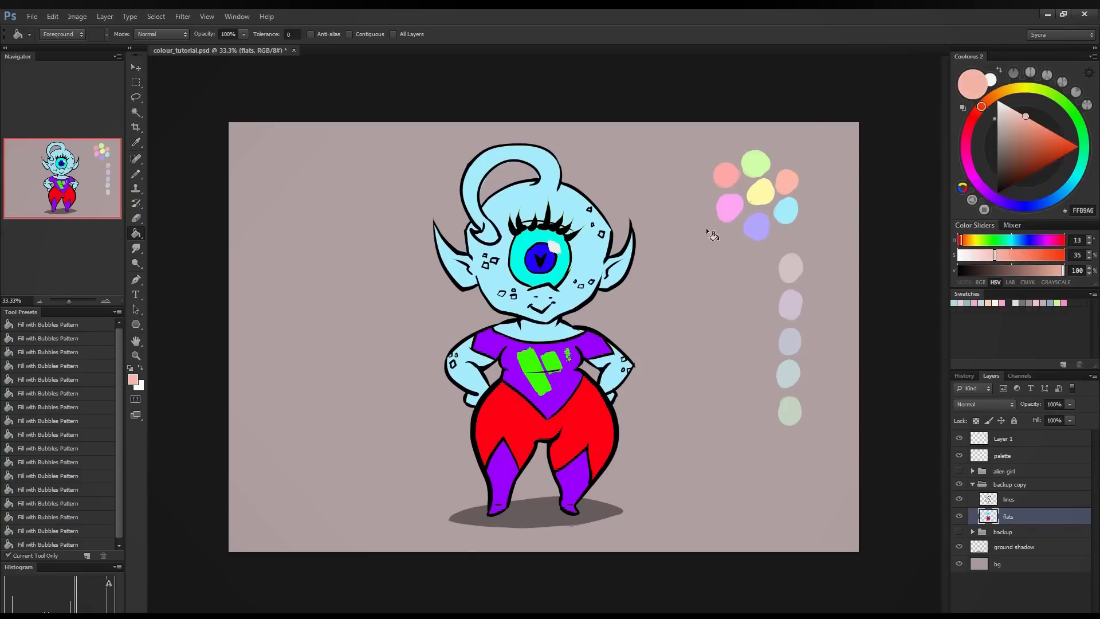
left_click(545, 268)
key("ctrl+z")
left_click(762, 189, "alt")
left_click(550, 265)
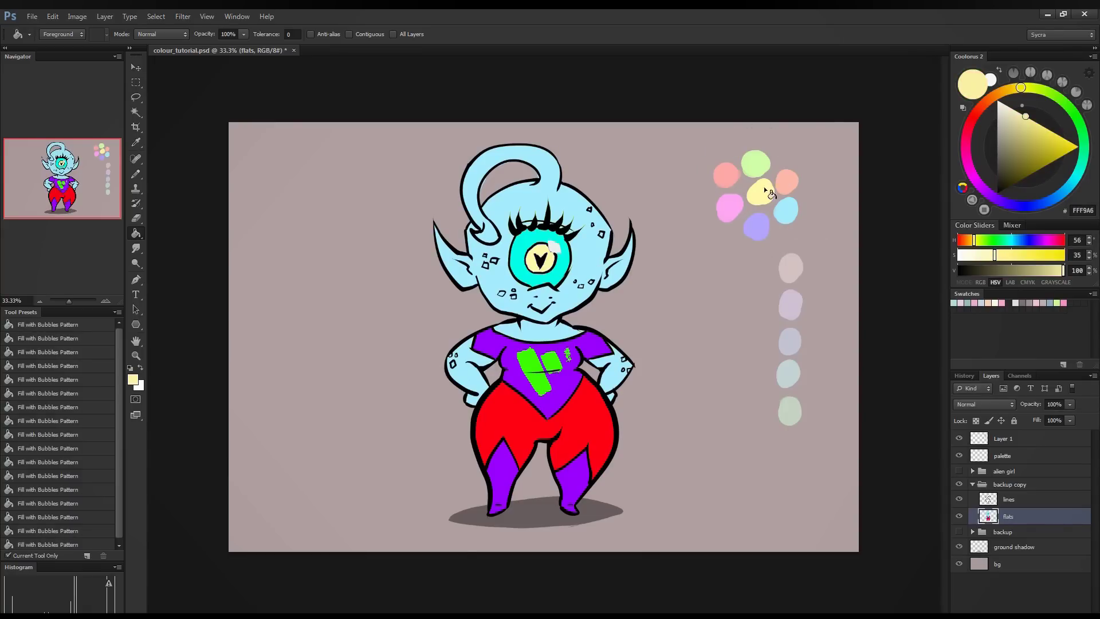
left_click(757, 157, "alt")
left_click(565, 276)
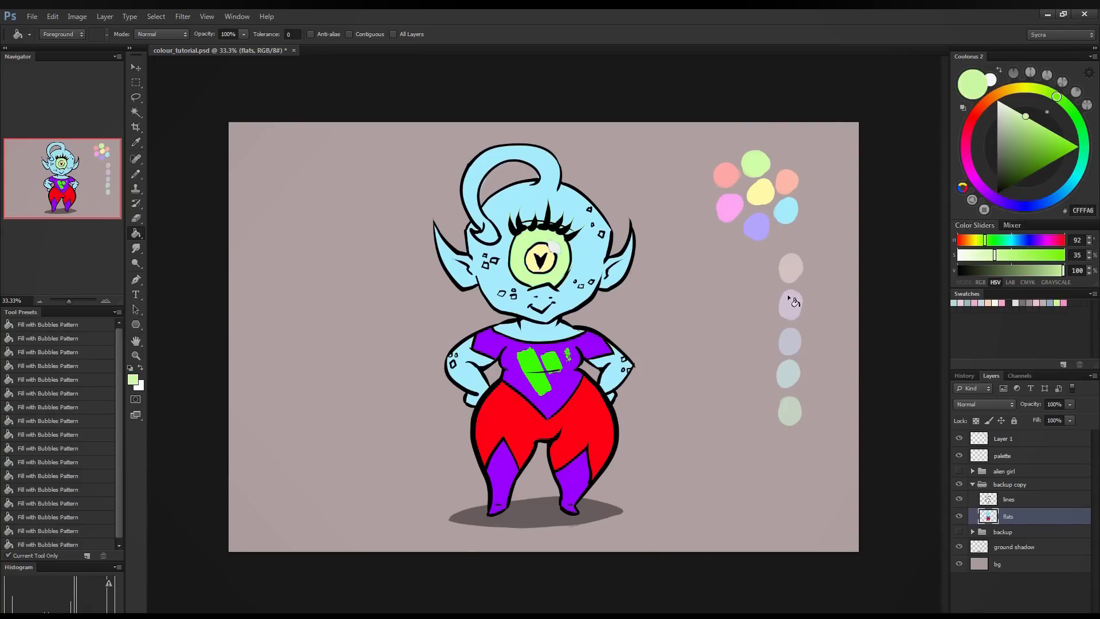
- Try filling the shirt area with the pastel peach and pastel pink swatch colours, undoing each fill
left_click(777, 182, "alt")
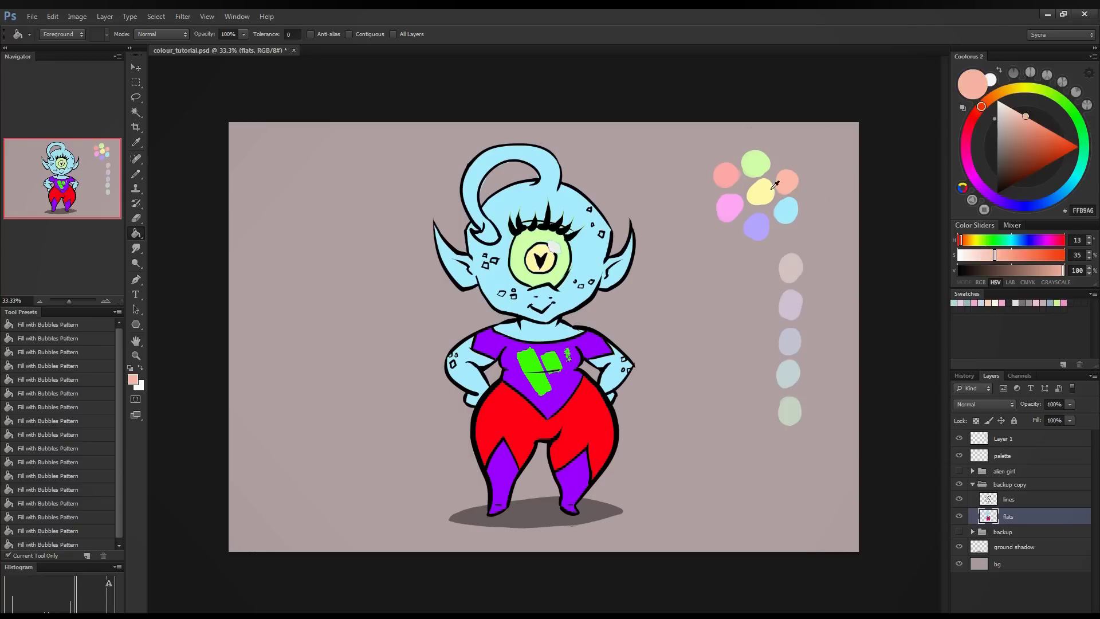
left_click(566, 383)
key("ctrl+z")
left_click(730, 207, "alt")
left_click(564, 396)
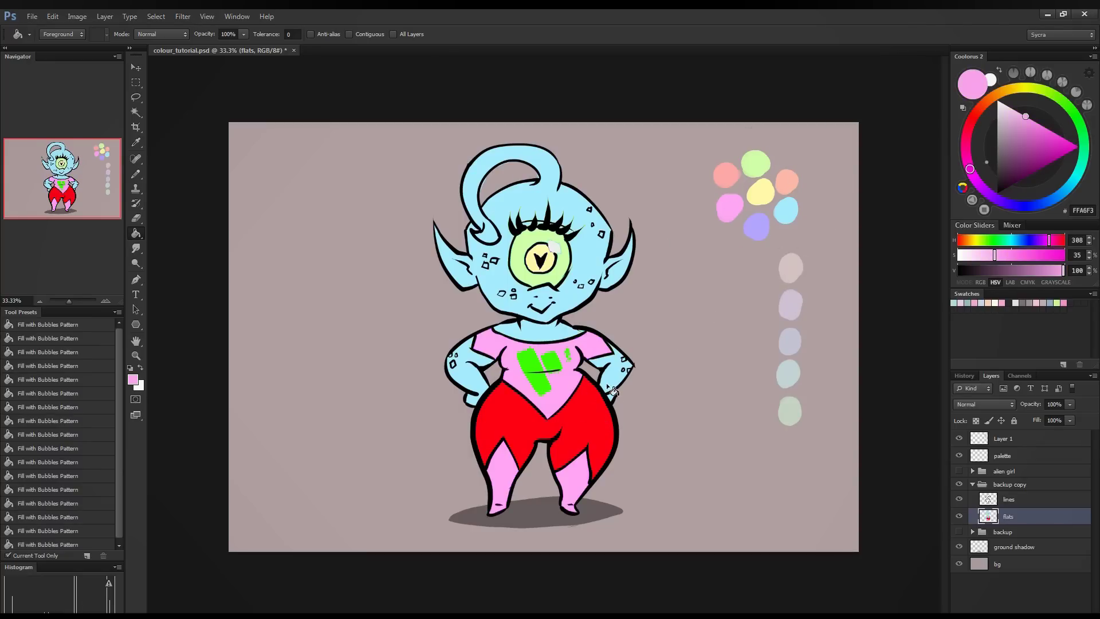
key("ctrl+z")
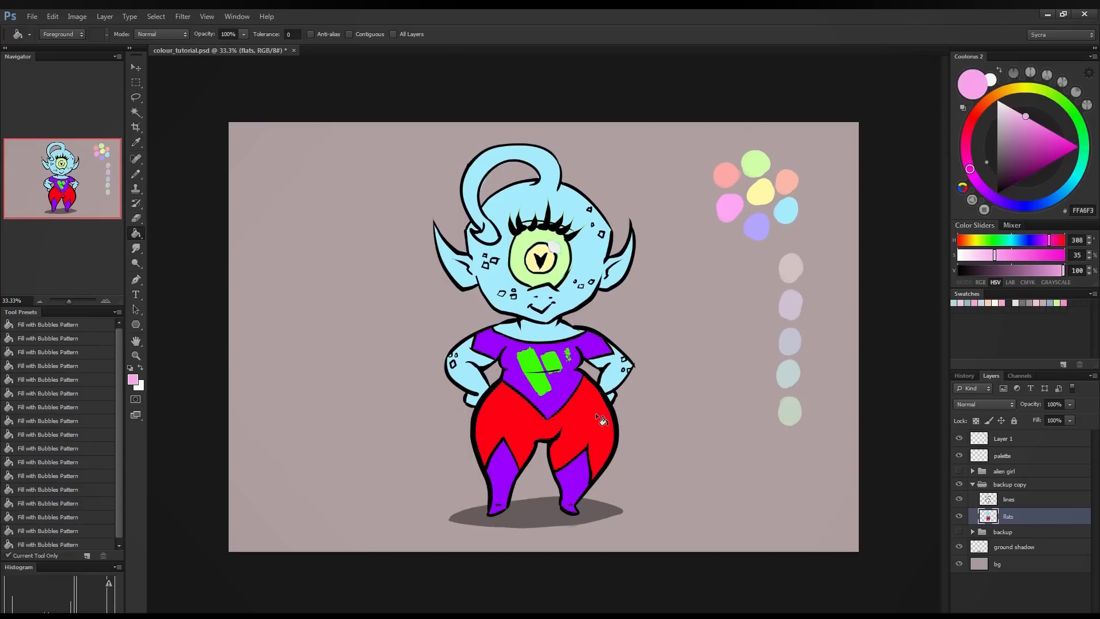
- Fill the chest emblem with pastel pink and the shorts with the pastel lavender swatch colour
left_click(567, 387)
key("ctrl+z")
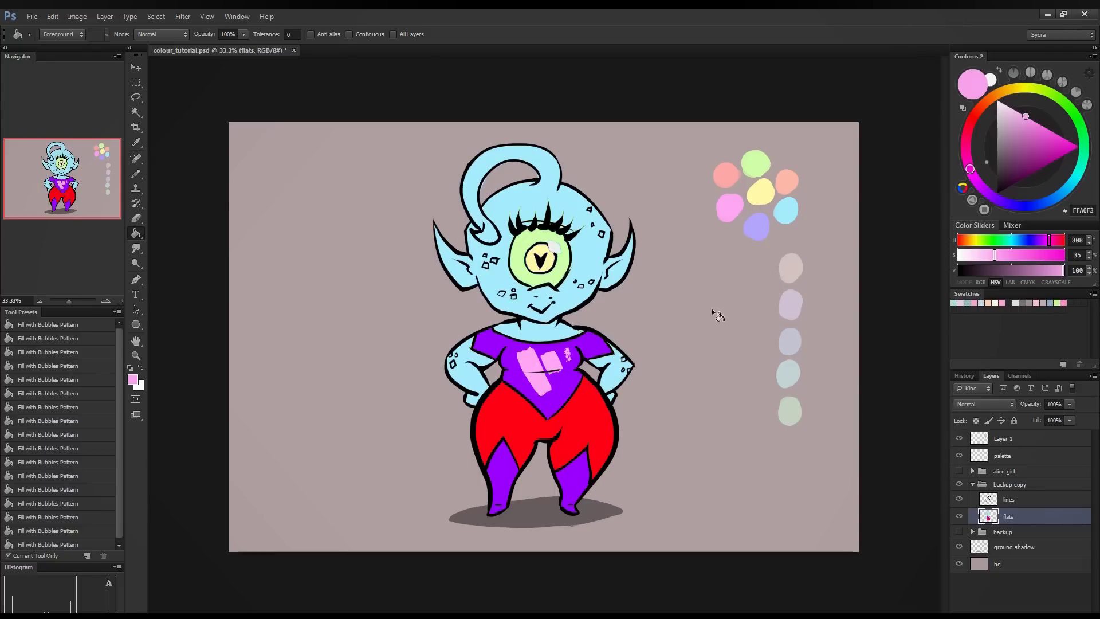
left_click(755, 225, "alt")
left_click(604, 405)
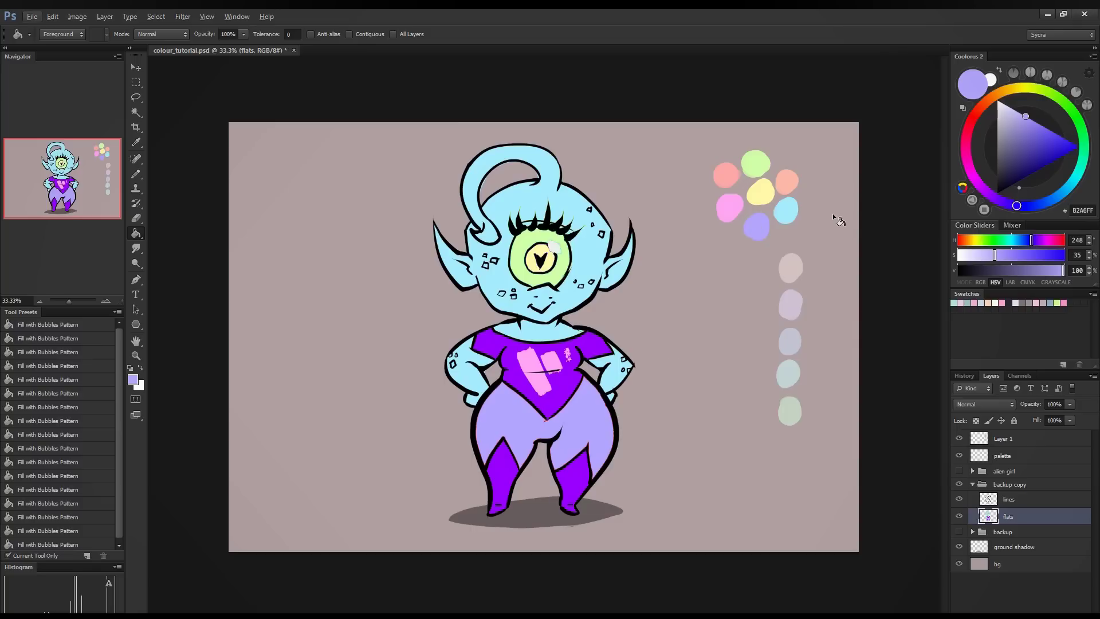
- Try the pastel salmon and pastel green swatch colours on the shirt and boots, undoing each fill
left_click(735, 201, "alt")
left_click(726, 176, "alt")
left_click(604, 347)
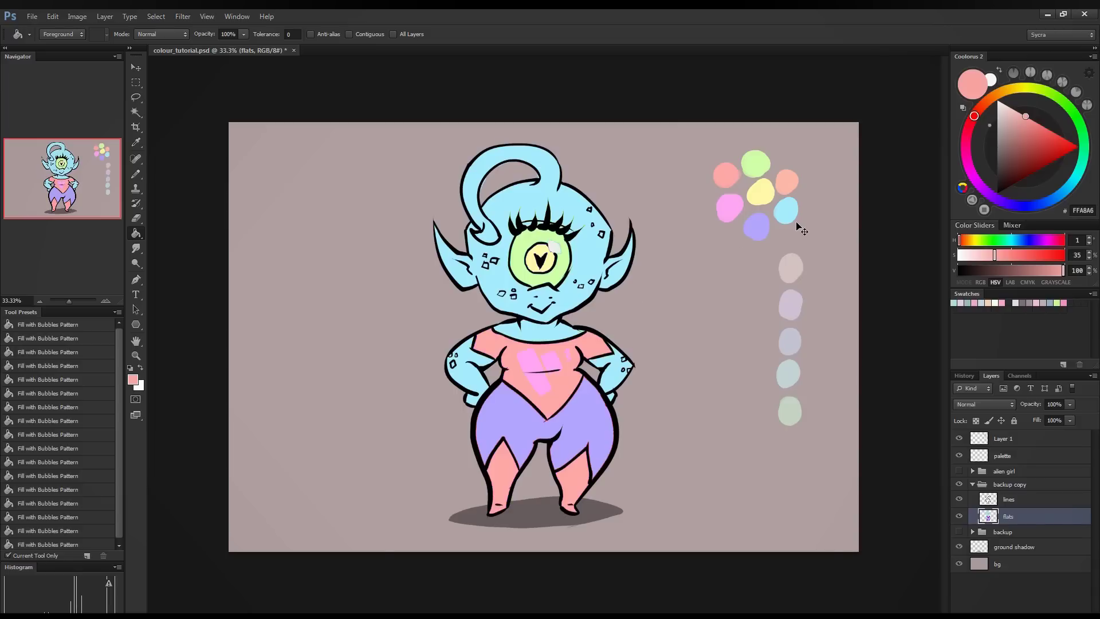
key("ctrl+z")
left_click(756, 163, "alt")
left_click(607, 351)
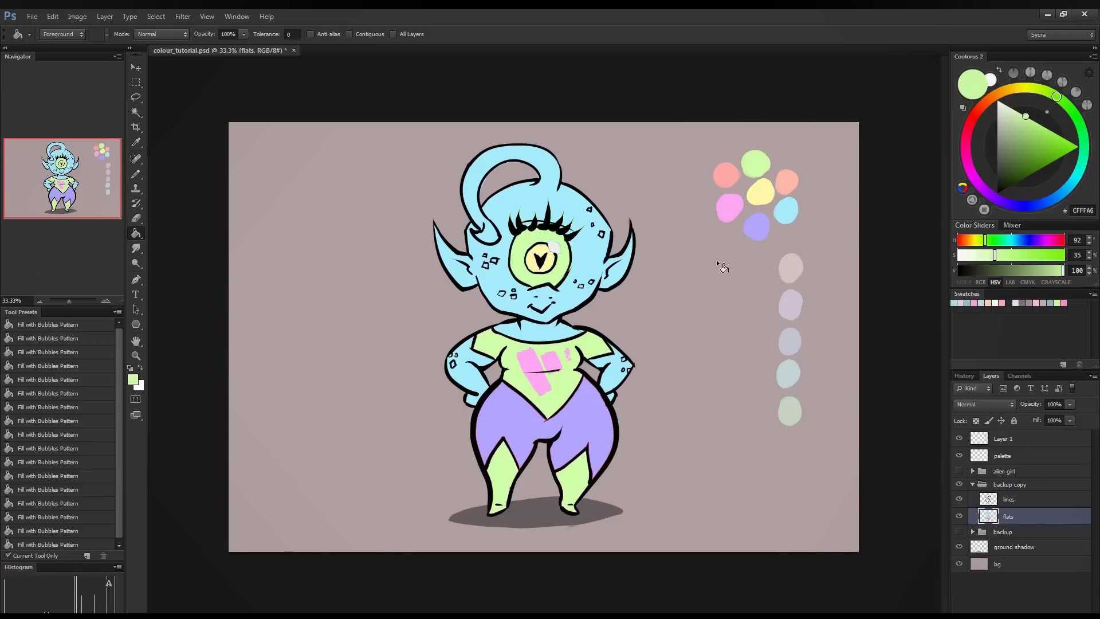
key("ctrl+z")
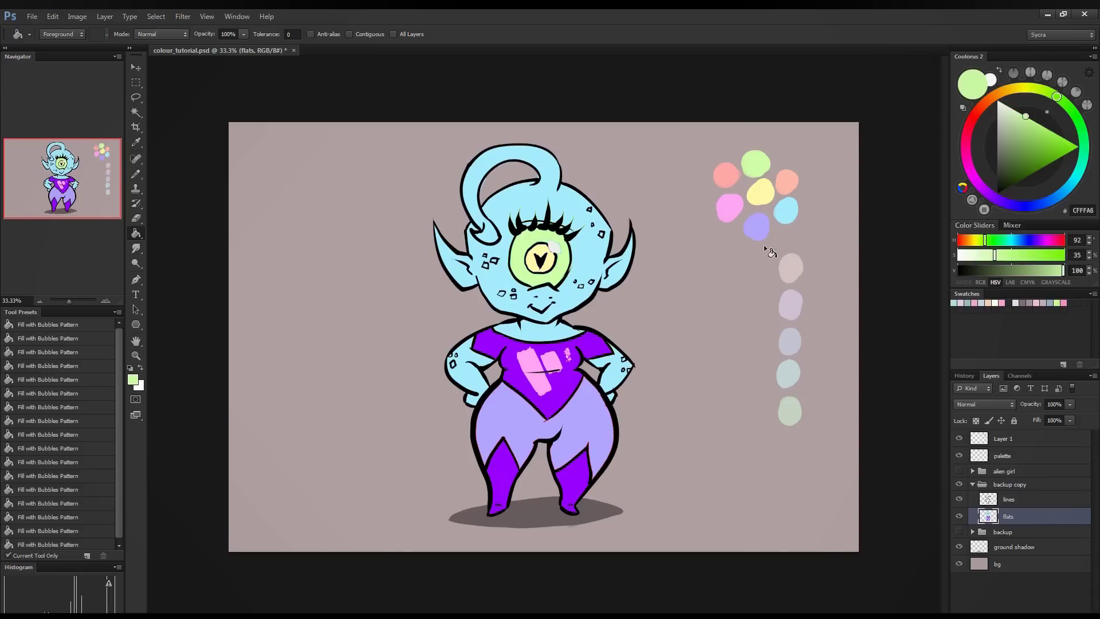
- Fill the shirt and boots with a softer purple at hue 276, 48% saturation, 86% brightness, and the chest emblem with pastel yellow
left_click(555, 373, "alt")
mouse_move(1055, 153)
left_mouse_down()
mouse_move(1025, 146)
mouse_move(1033, 131)
mouse_move(1023, 125)
mouse_move(1031, 132)
left_mouse_up()
left_click(571, 383)
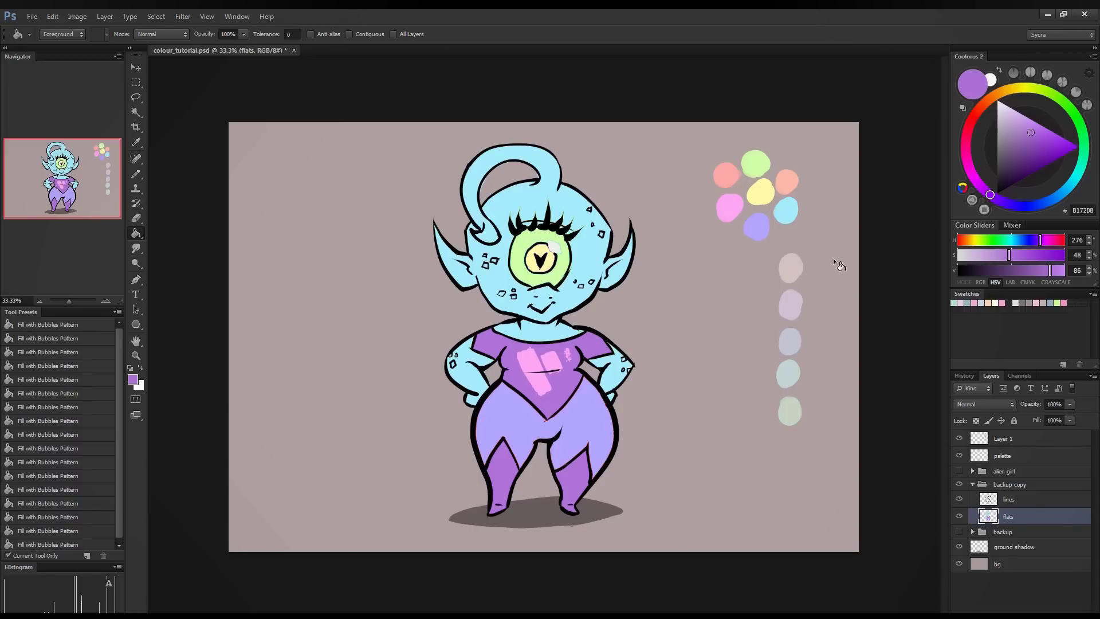
left_click(762, 182, "alt")
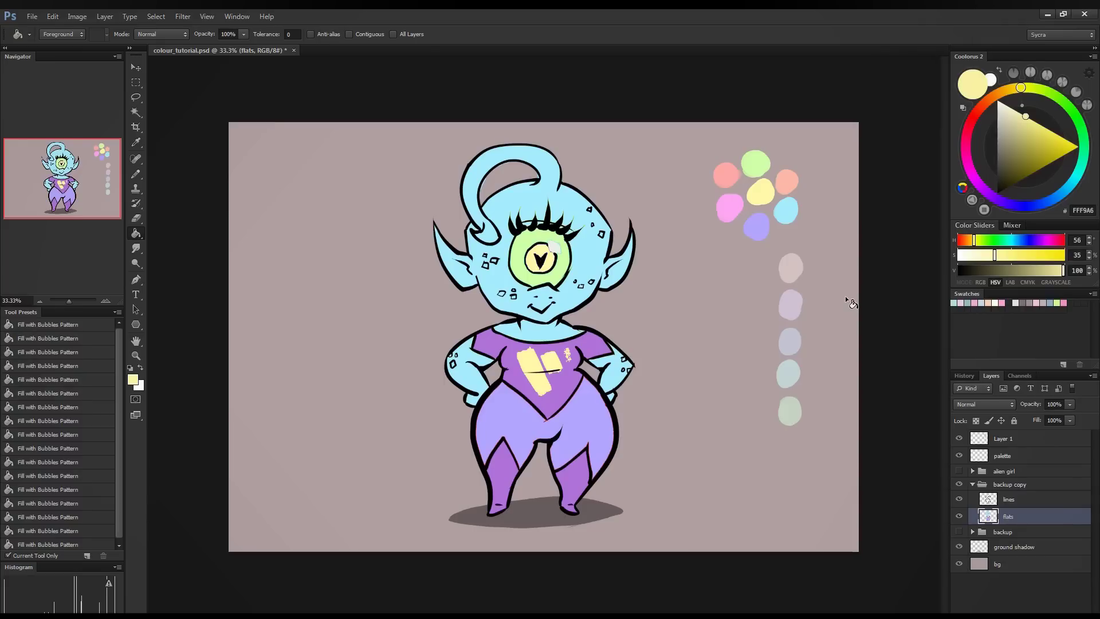
- Try a Pencil stroke beside the pastel swatches and undo it
left_click(138, 173)
mouse_move(775, 153)
left_mouse_down()
mouse_move(699, 259)
mouse_move(855, 330)
mouse_move(900, 244)
left_mouse_up()
key("ctrl+z")
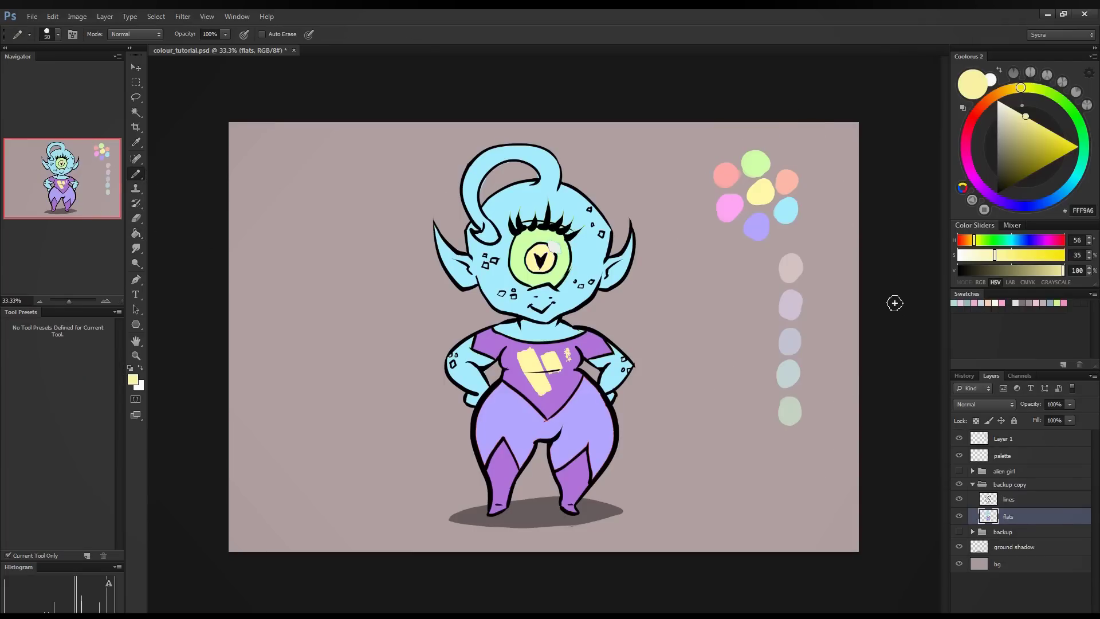
- Paint two dark swatches between the character and the greyed column, navy #002D45 and maroon #450022, at 100% saturation and 27% brightness
left_click(1024, 123)
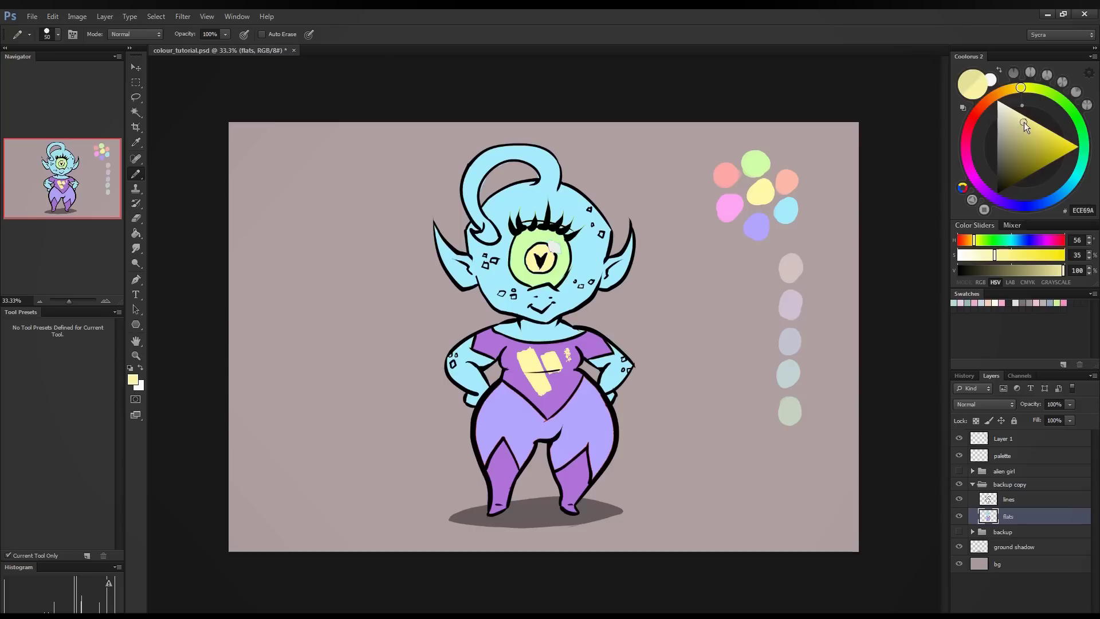
left_click(1017, 106)
left_click(1018, 112)
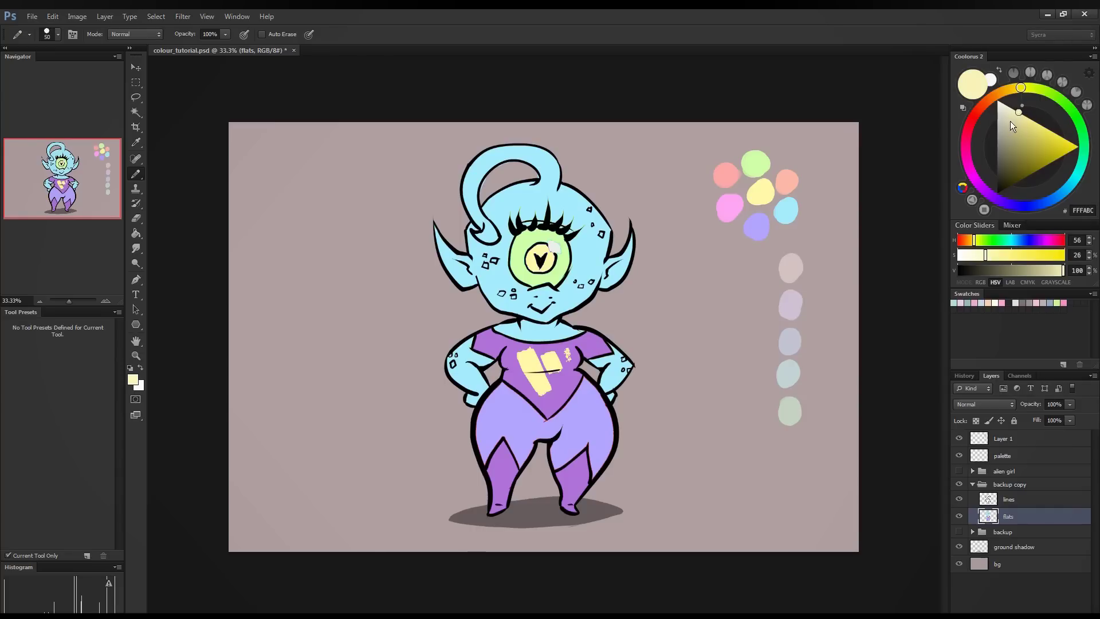
left_click_drag(1019, 118, 1052, 198)
left_click_drag(1015, 156, 1009, 170)
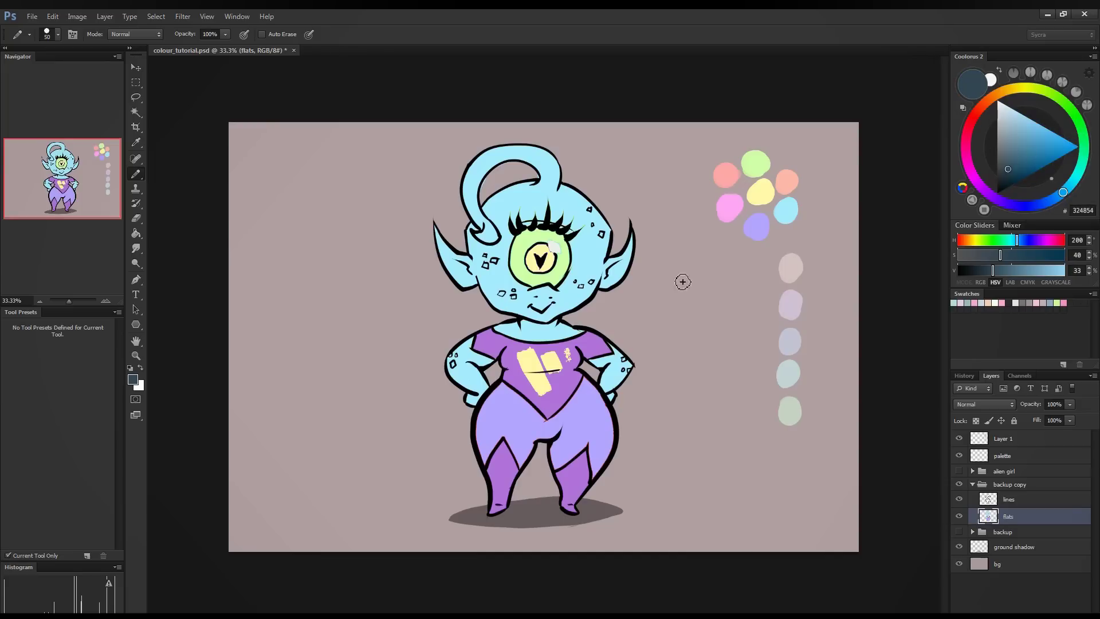
left_click(1019, 180)
left_click_drag(685, 310, 692, 285)
mouse_move(1063, 192)
left_mouse_down()
mouse_move(1000, 201)
mouse_move(965, 146)
left_mouse_up()
left_click_drag(708, 298, 716, 289)
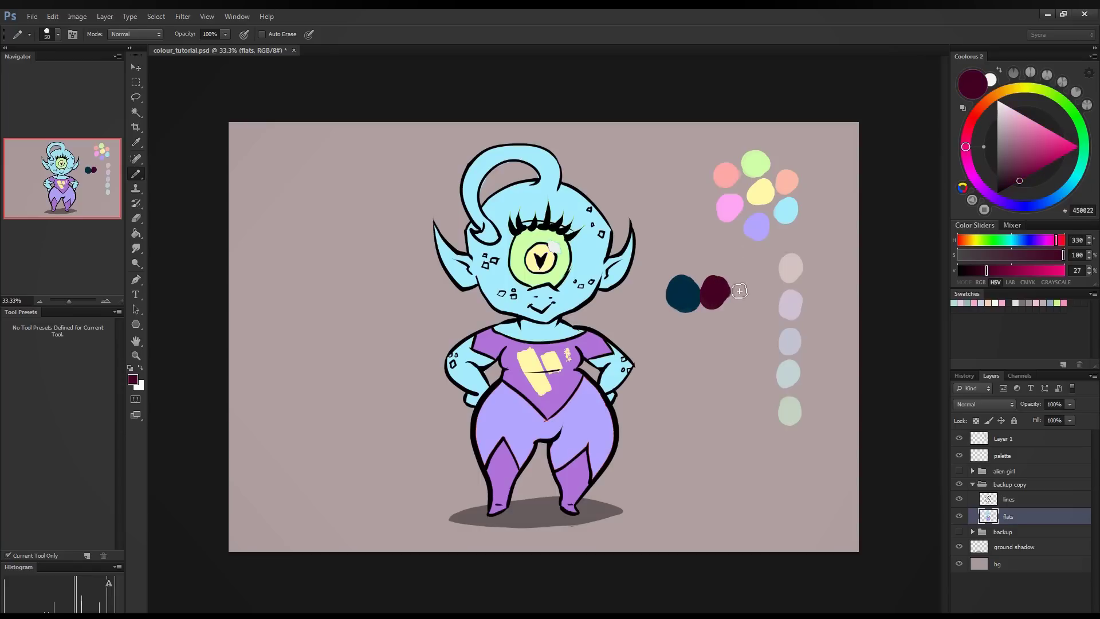
- Try the dark navy #002D45 on the yellow emblem and iris and on the alien's skin, undoing each fill
left_click(682, 294, "alt")
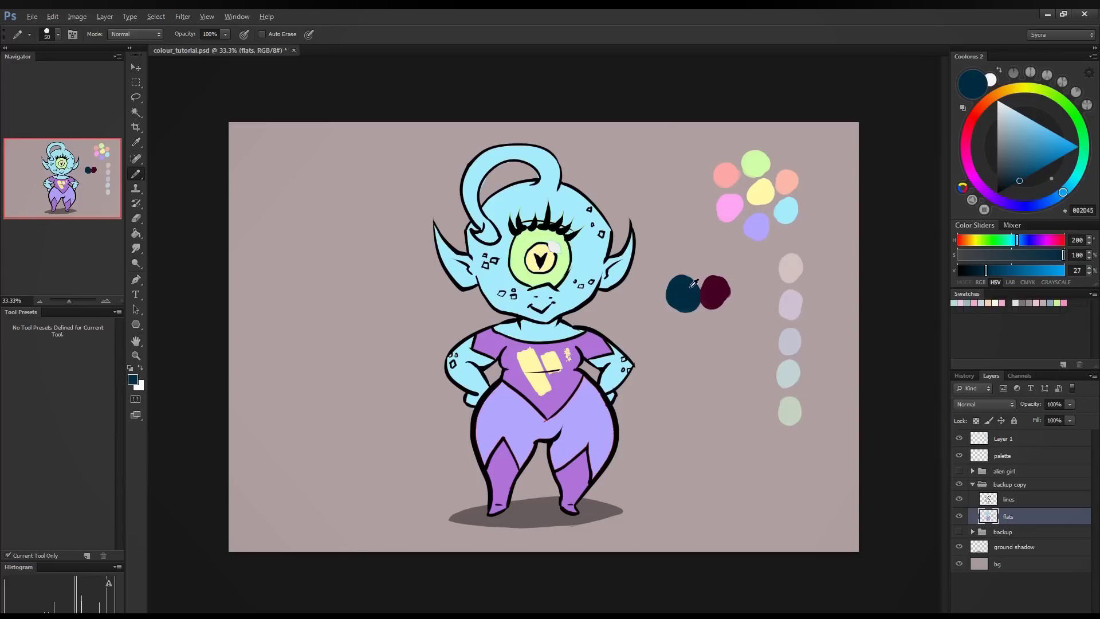
key("g")
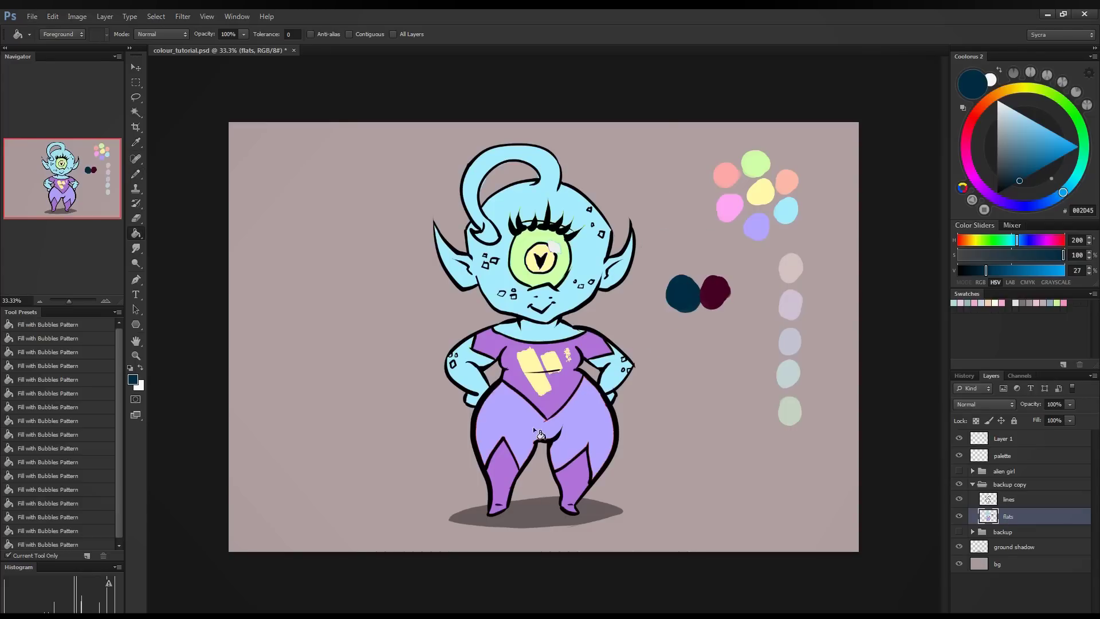
left_click(545, 378)
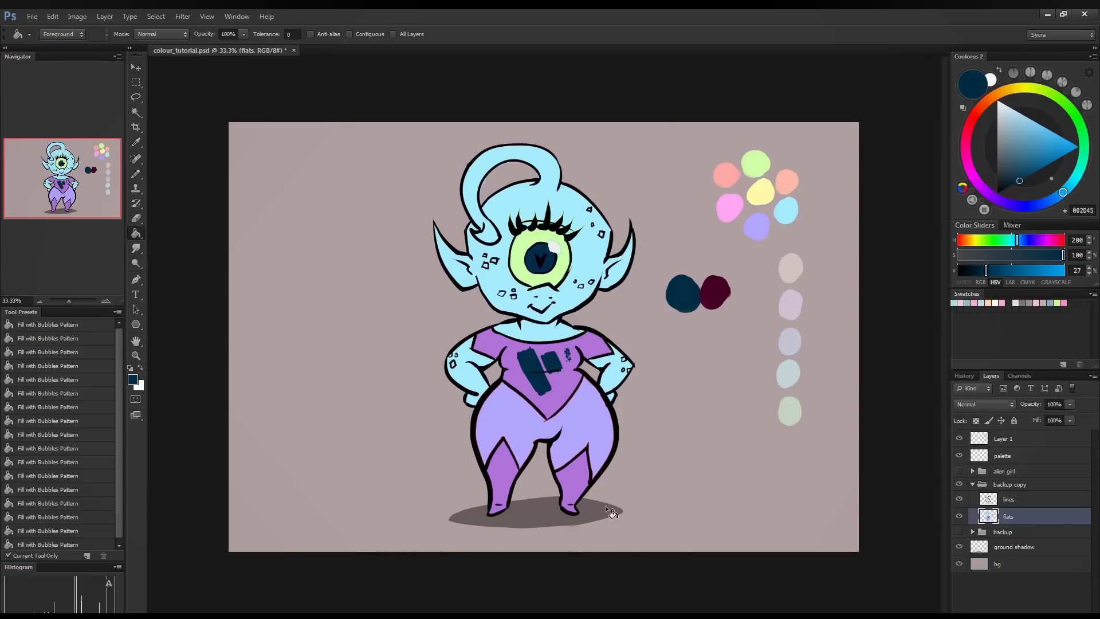
key("ctrl+z")
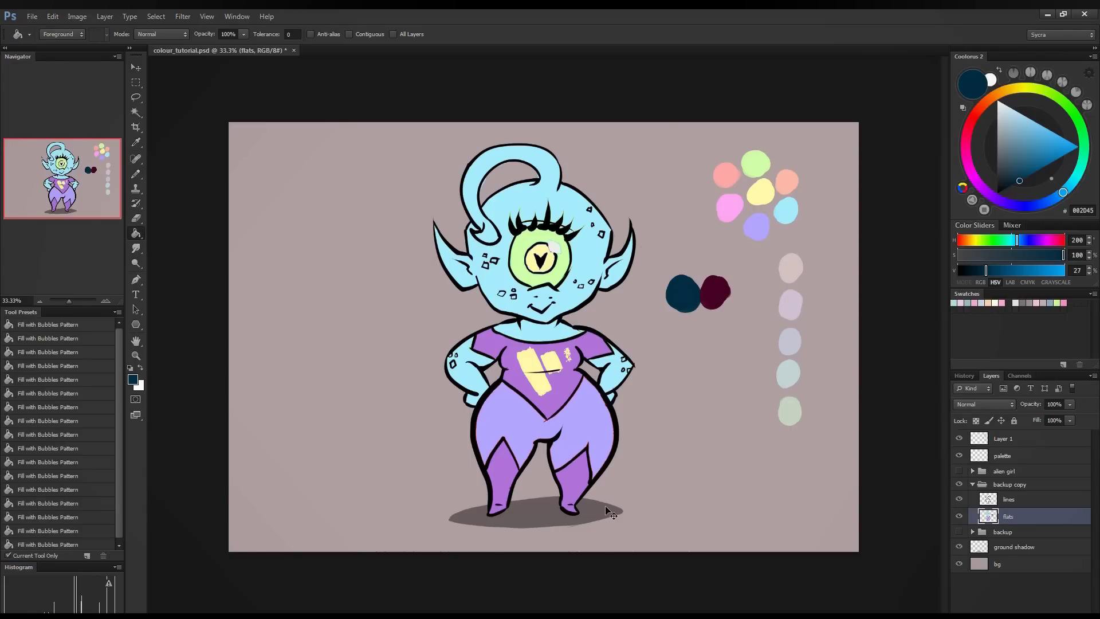
left_click(614, 380)
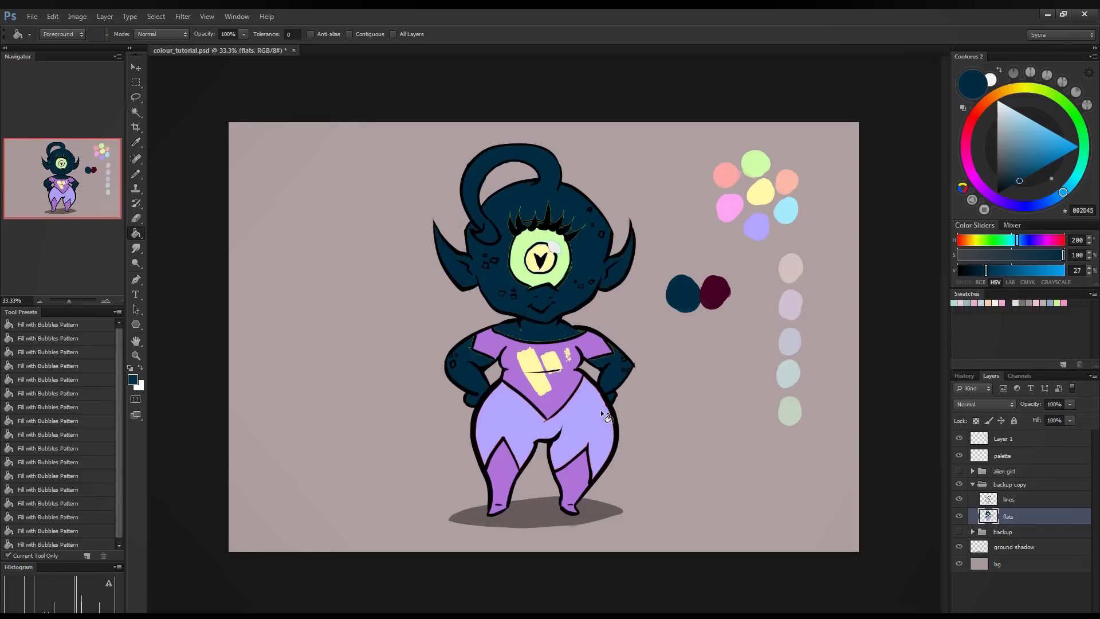
key("ctrl+z")
left_click(690, 288, "alt")
left_click(580, 199)
key("ctrl+z")
- Fill the alien's skin with a medium blue #7695DE at hue 222, 47% saturation and 87% brightness, derived from the pastel light blue
left_click(1025, 115)
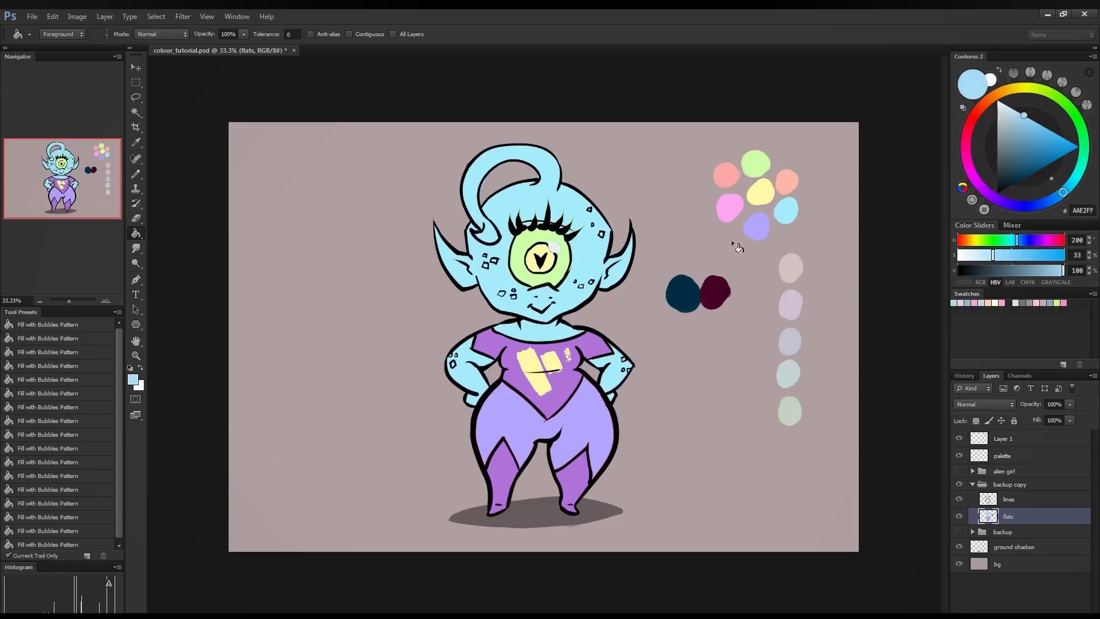
left_click(792, 198, "alt")
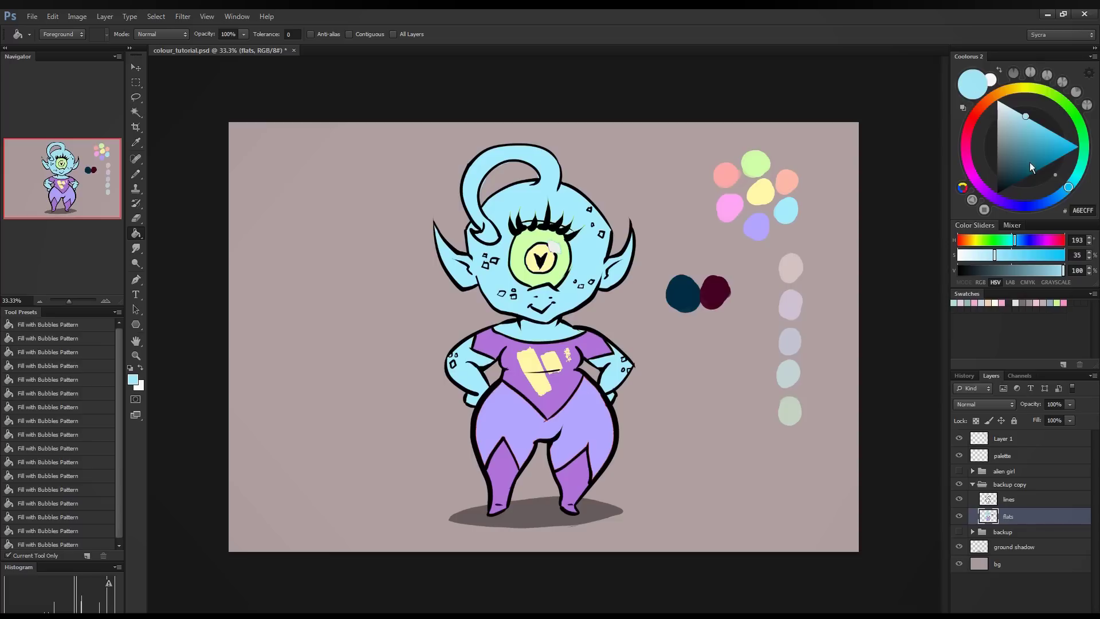
left_click(133, 380)
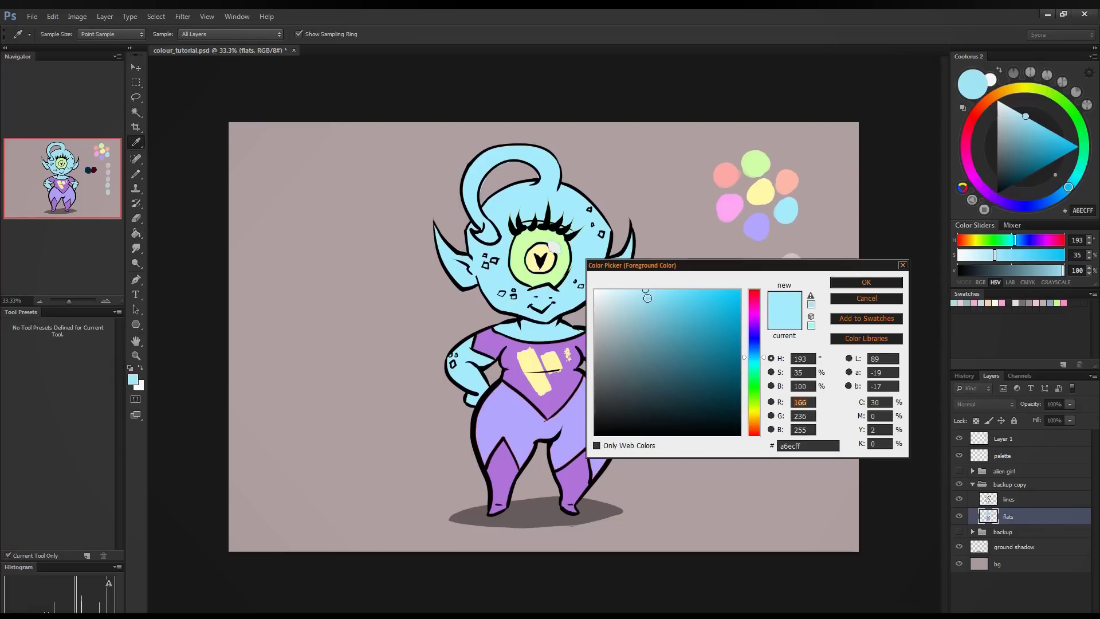
left_click_drag(765, 359, 766, 349)
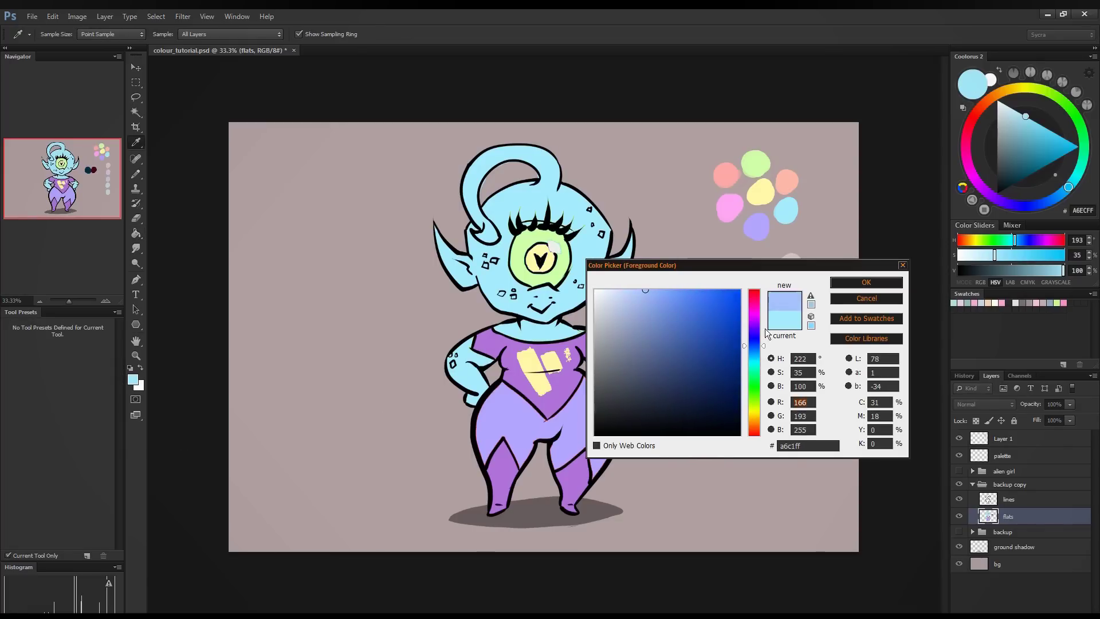
left_click_drag(656, 303, 659, 306)
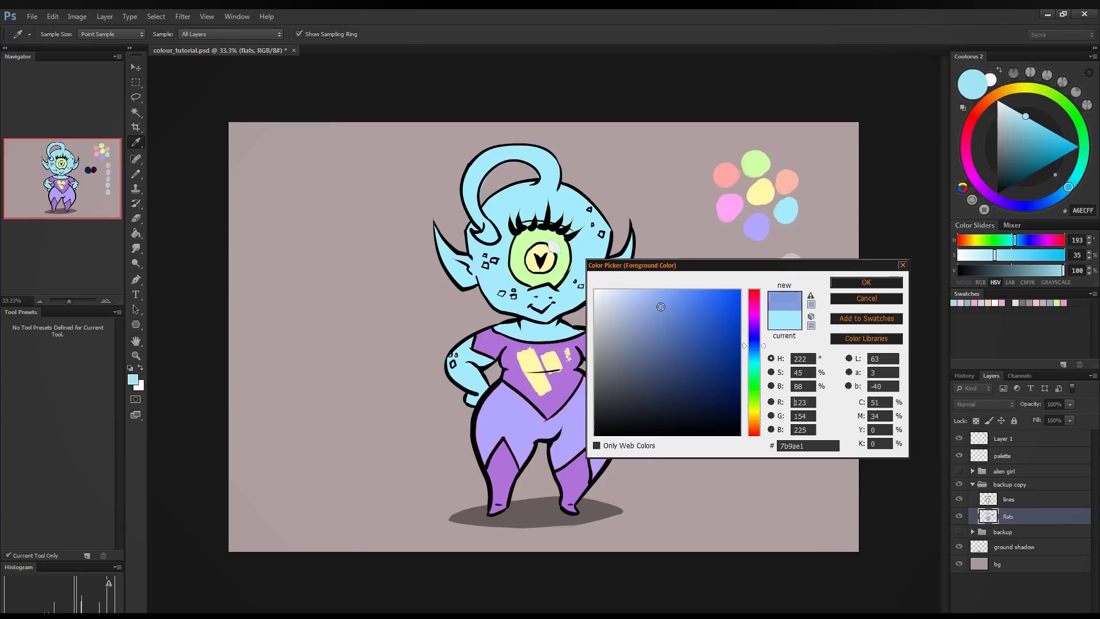
left_click(857, 283)
key("g")
left_click(602, 254)
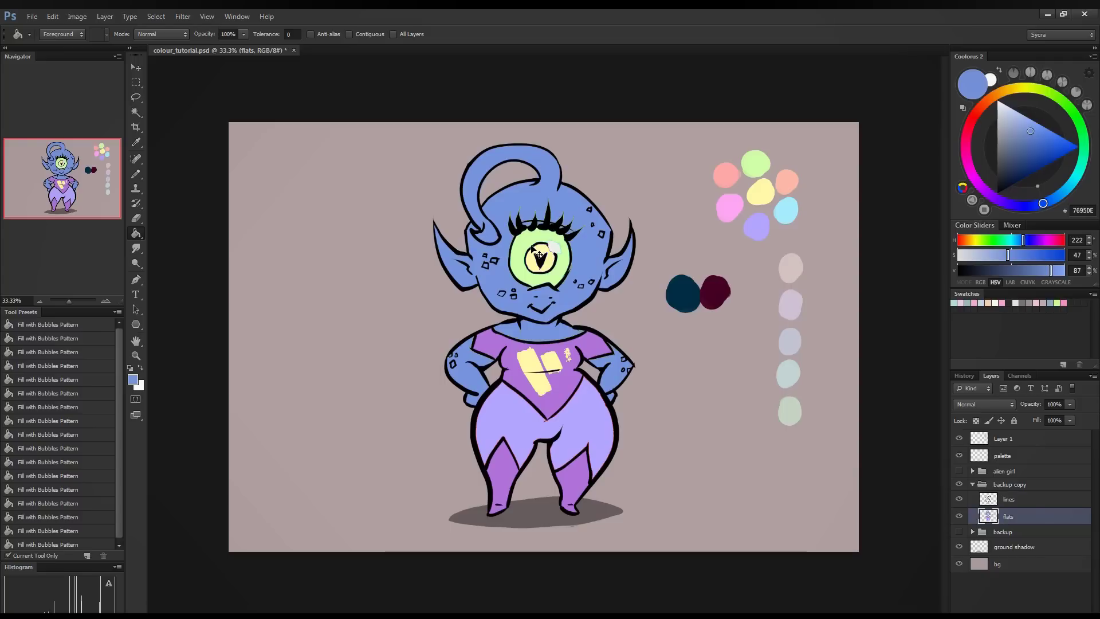
- Undo the medium blue fill on the alien's skin
key("ctrl+z")
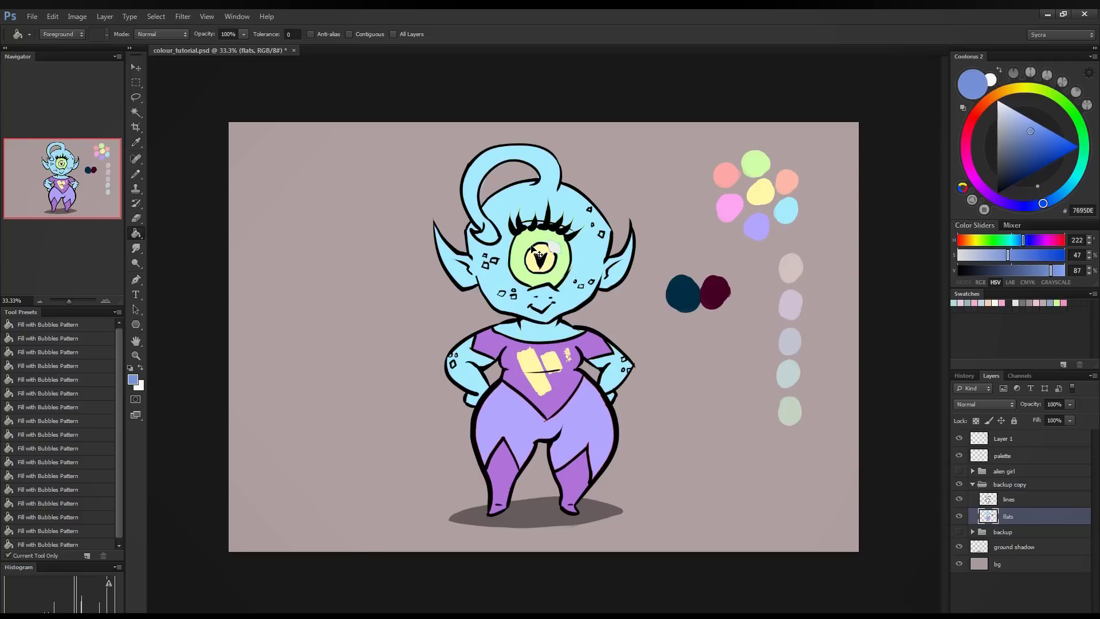
key("ctrl+z")
left_click(133, 380)
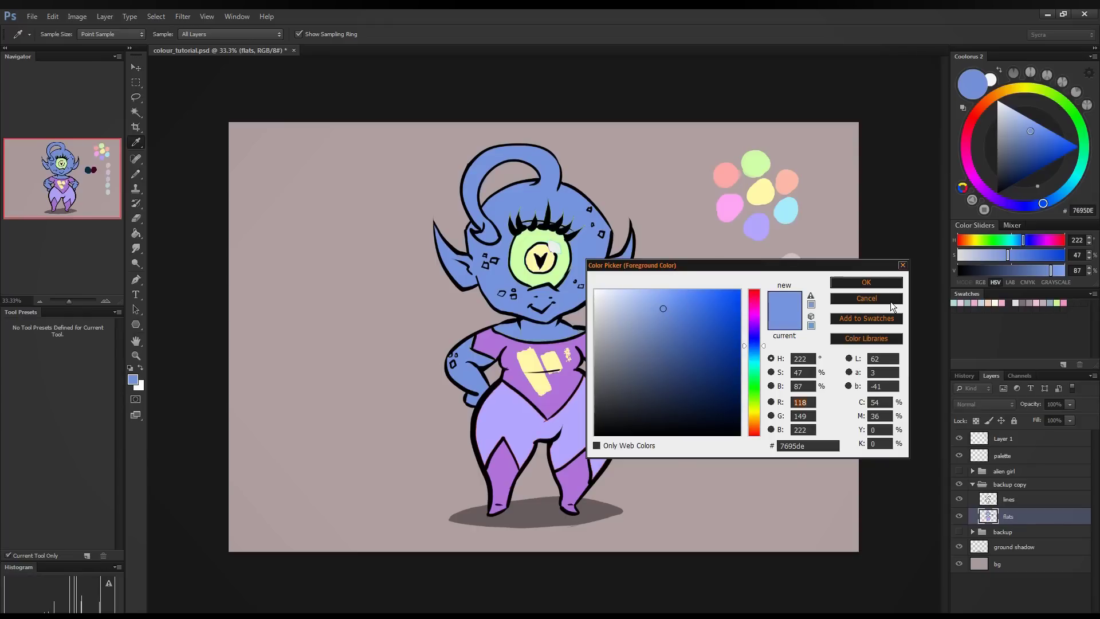
left_click(866, 299)
key("ctrl+z")
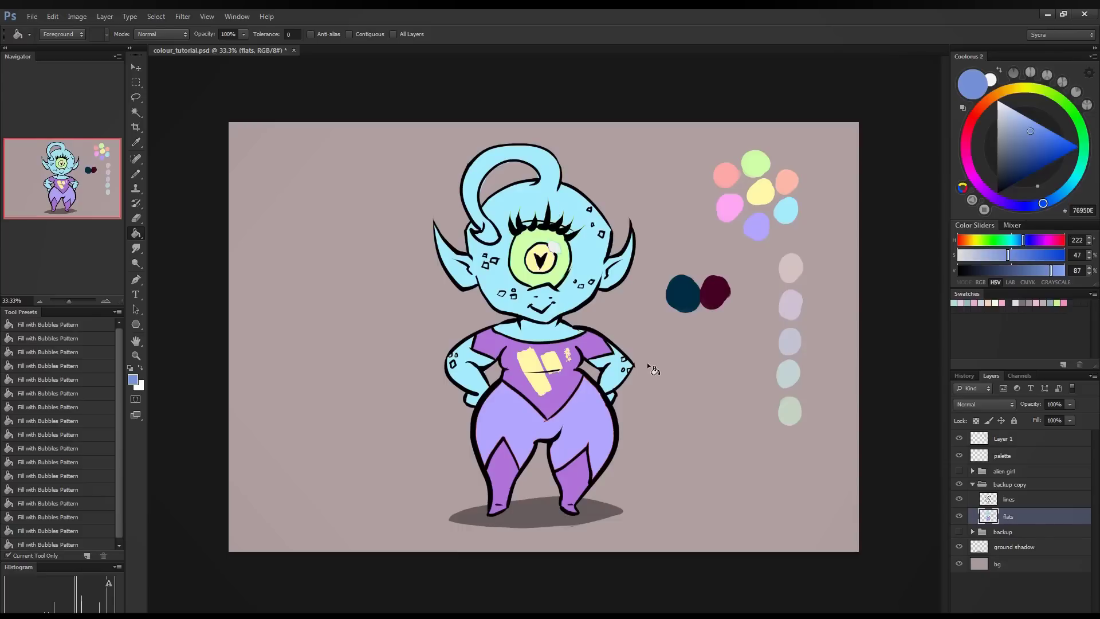
- Lasso a loose selection around the alien's eye on the flats layer and ready the Paint Bucket
left_click(136, 97)
mouse_move(544, 205)
left_mouse_down()
mouse_move(549, 302)
mouse_move(543, 201)
left_mouse_up()
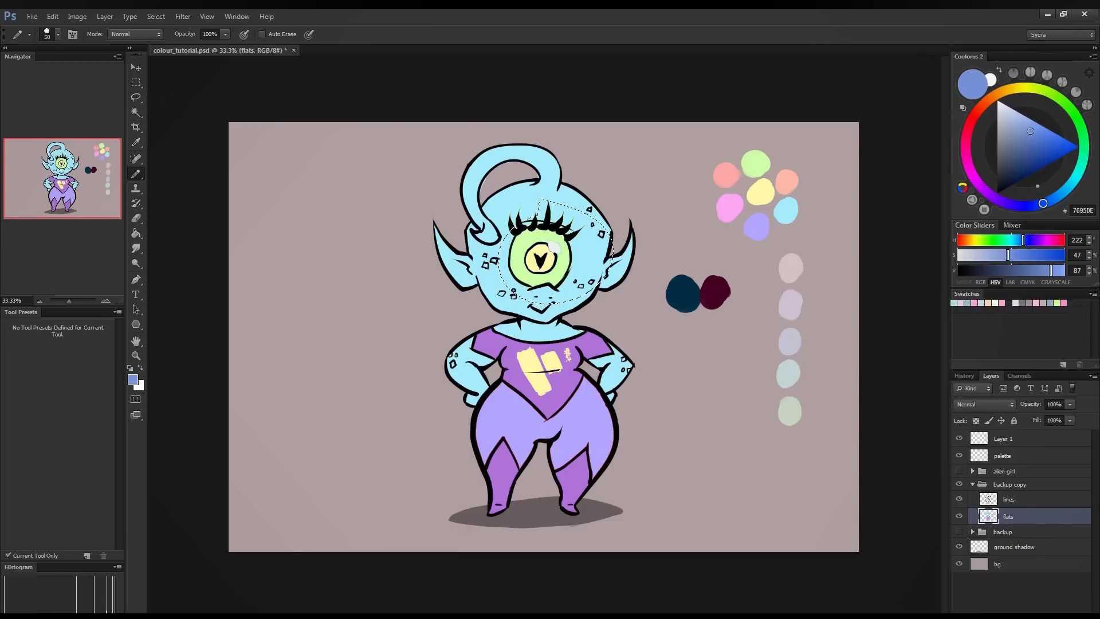
left_click(135, 233)
- Mix bright variations of the emblem yellow, try orange #FFB06E in the iris and undo that fill
left_click(539, 362, "alt")
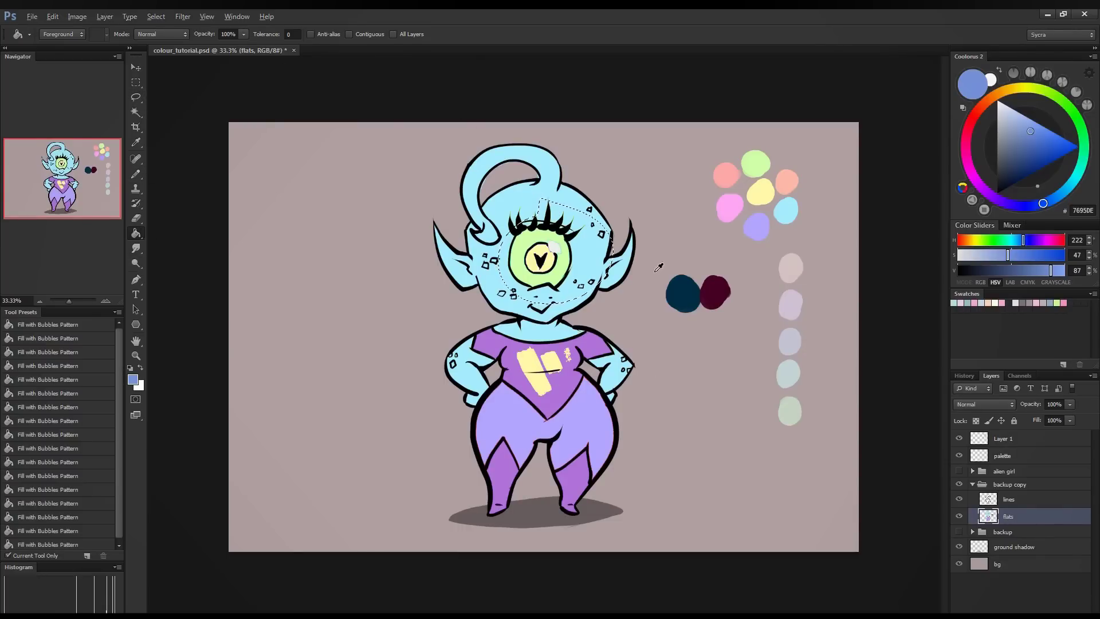
left_click(1036, 122)
left_click(1037, 89)
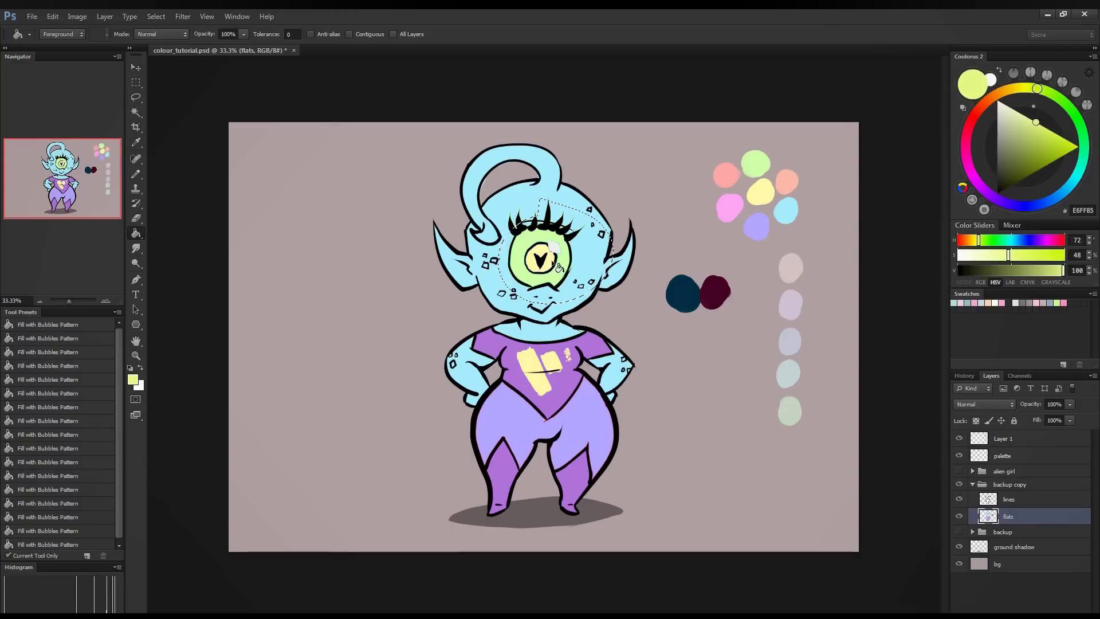
left_click(783, 177, "alt")
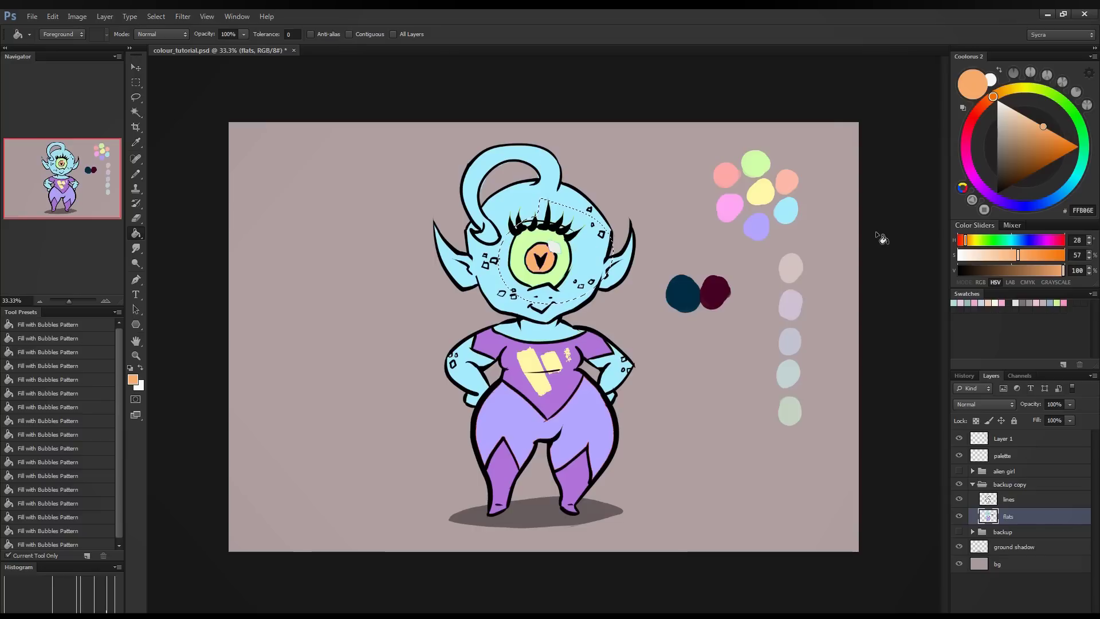
key("ctrl+z")
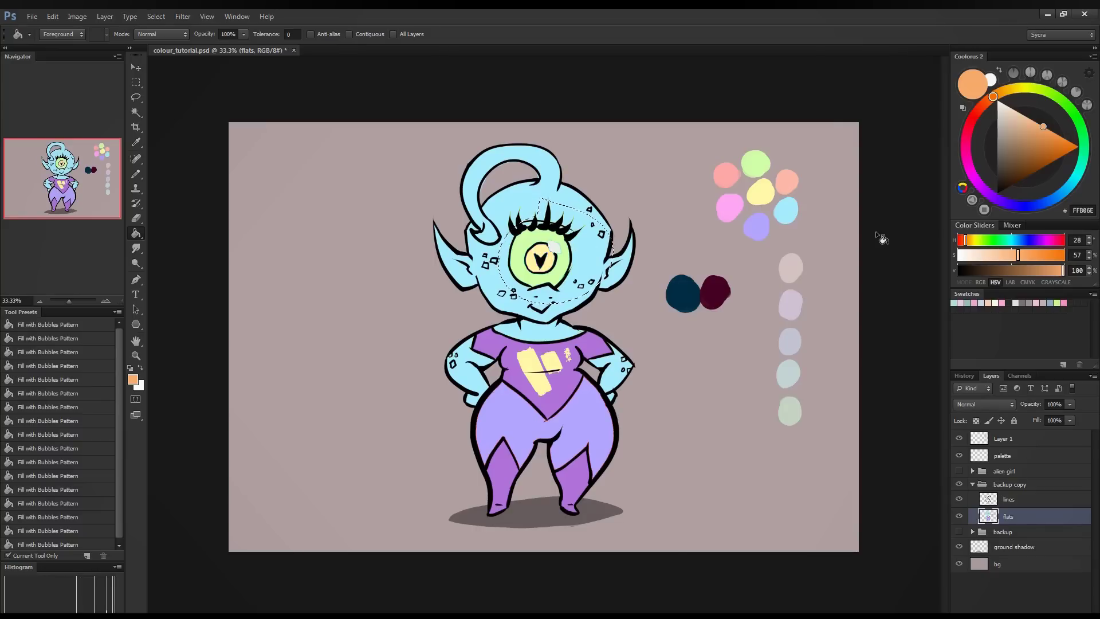
- Fill the iris with a soft warm yellow #FFE295 at hue 44, 41% saturation and 100% brightness, and remove the selection
left_click_drag(1003, 91, 1008, 89)
left_click(549, 265)
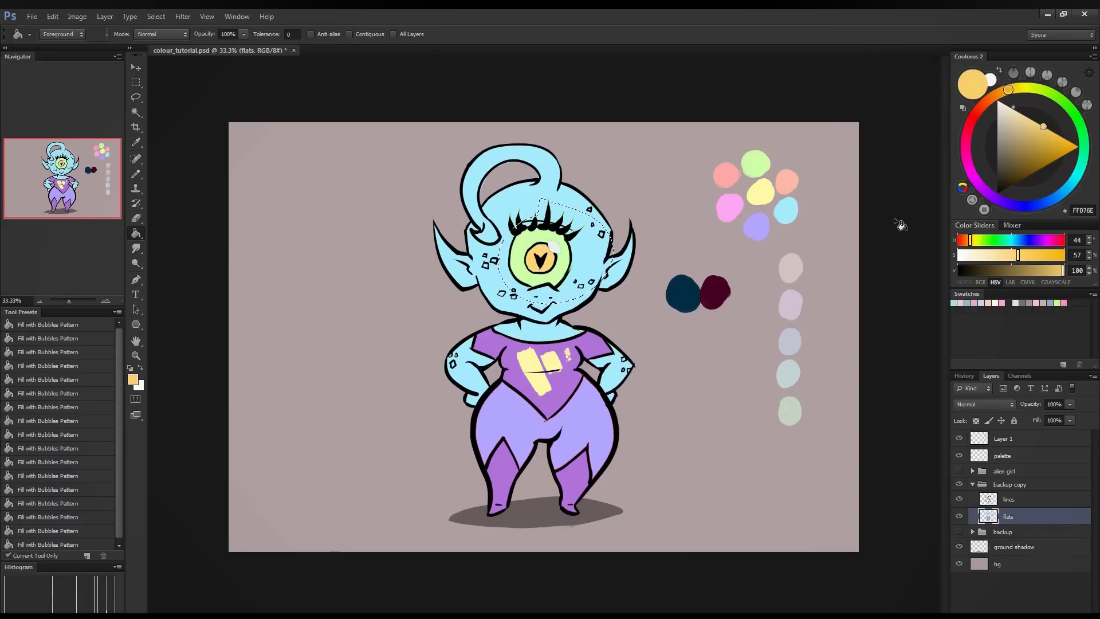
left_click(1034, 119)
left_click(1031, 118)
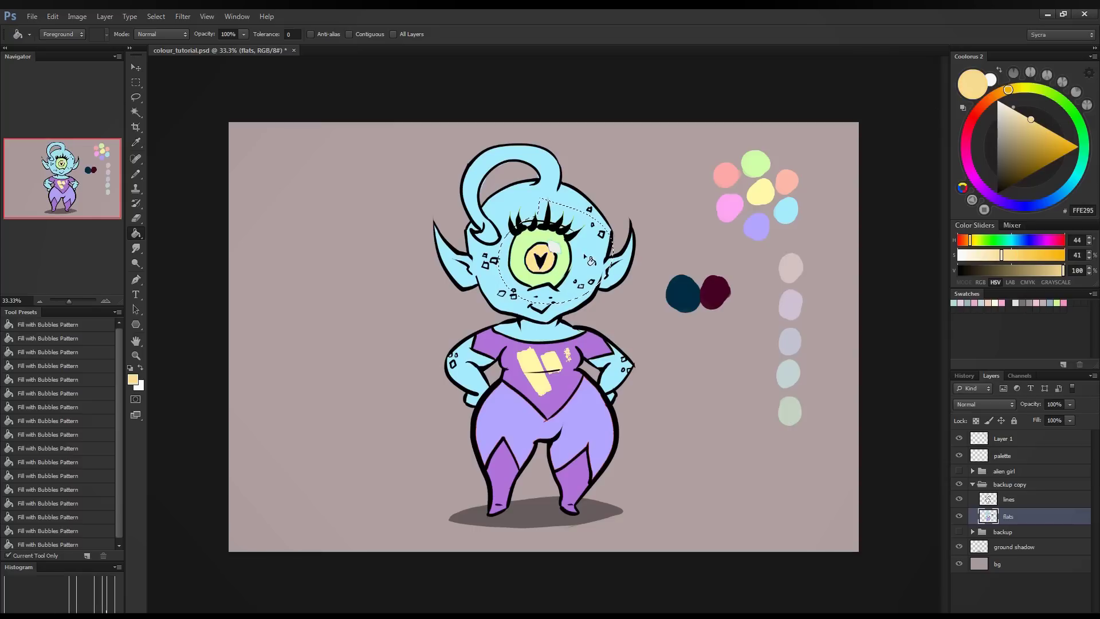
key("ctrl+d")
- Paint a golden yellow #FFC502 swatch with a pure blue #0208FF swatch under it, below the dark pair on the palette layer
mouse_move(1019, 128)
left_mouse_down()
mouse_move(1015, 93)
mouse_move(1017, 133)
mouse_move(1008, 109)
mouse_move(1035, 115)
mouse_move(1020, 112)
left_mouse_up()
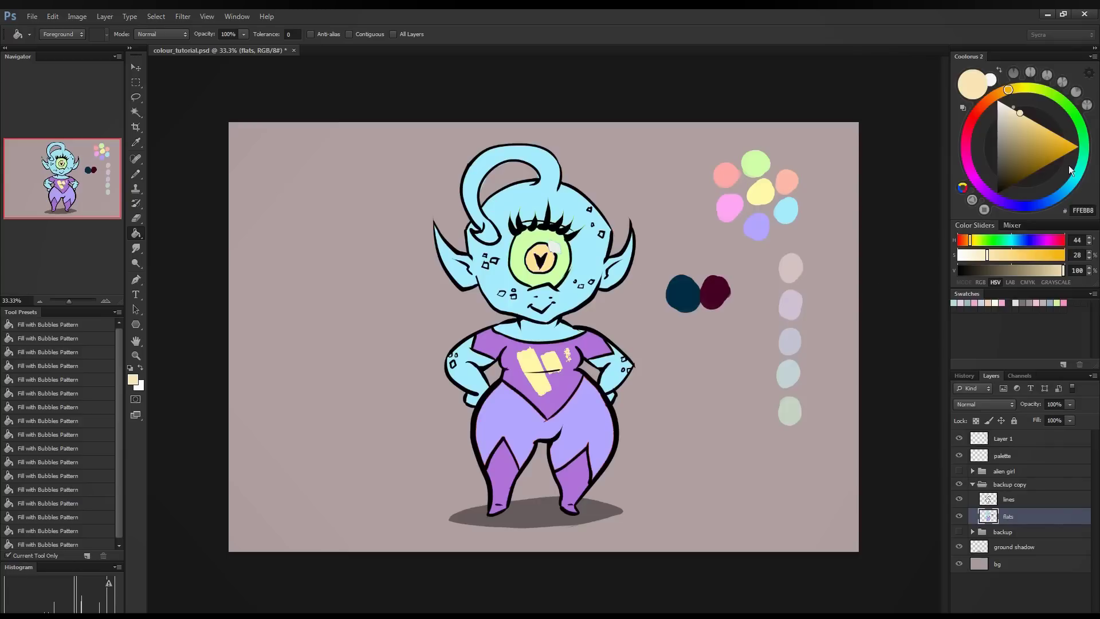
left_click(1044, 135)
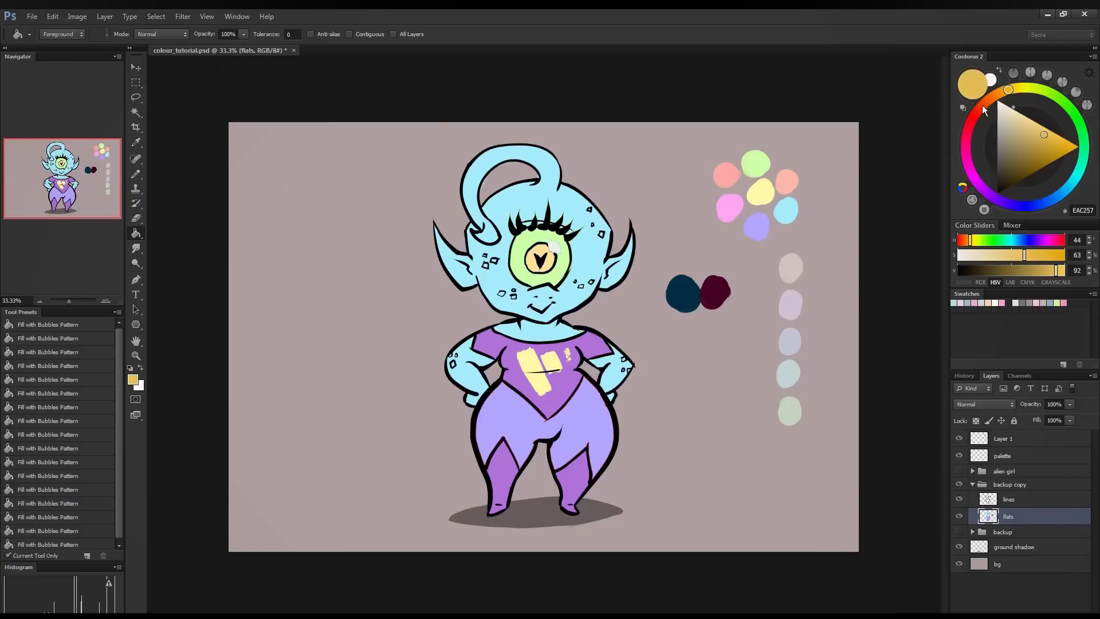
mouse_move(996, 98)
left_mouse_down()
mouse_move(1029, 81)
mouse_move(996, 81)
left_mouse_up()
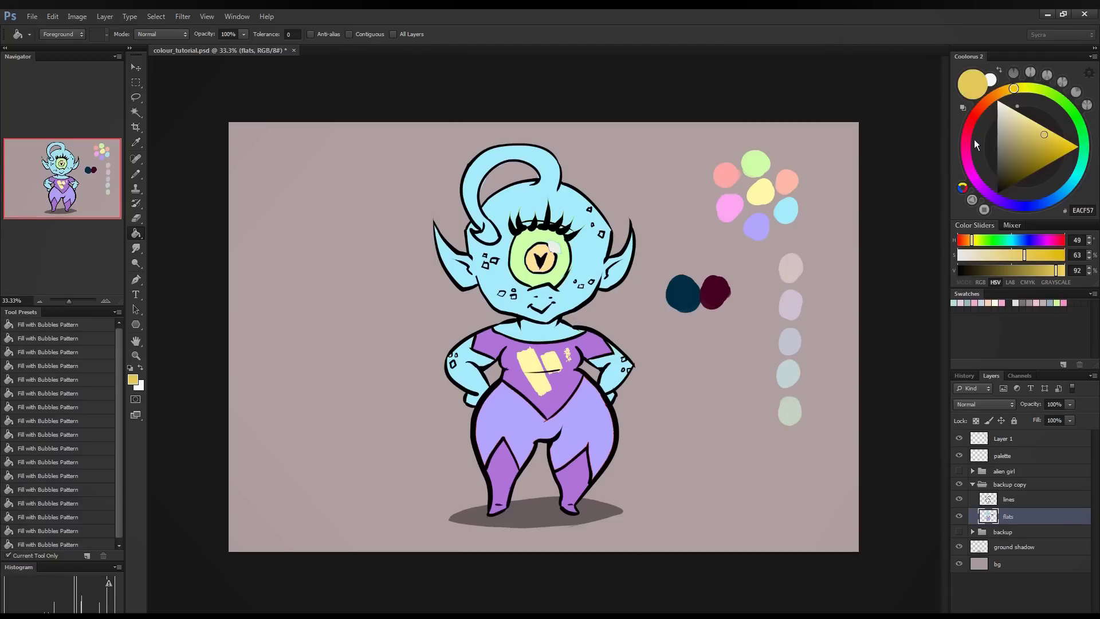
left_click_drag(1029, 140, 1081, 148)
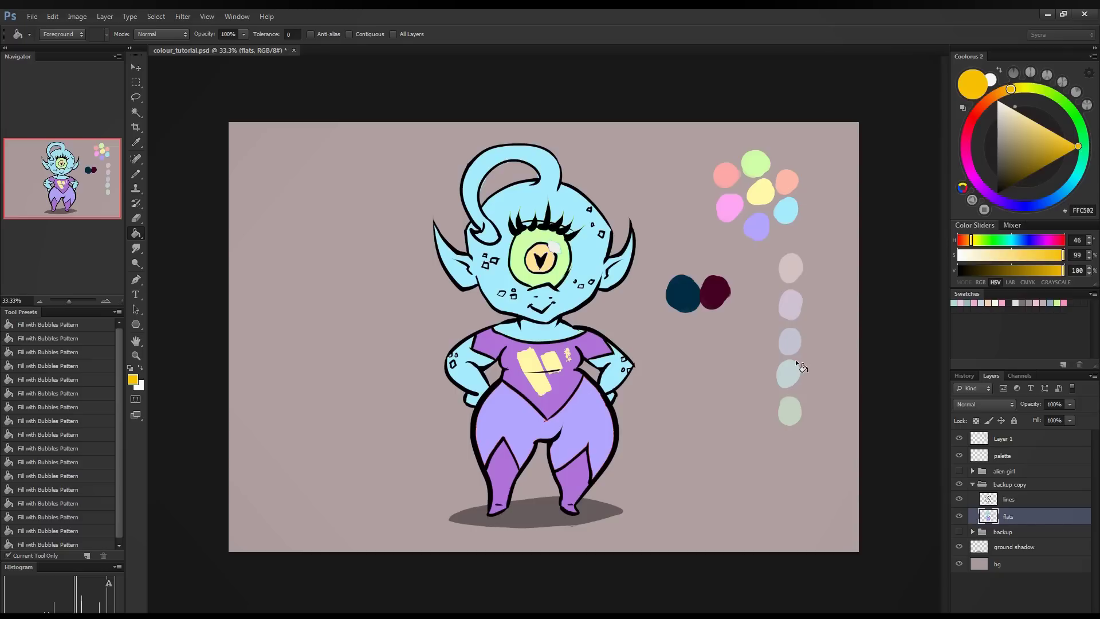
left_click(1018, 455)
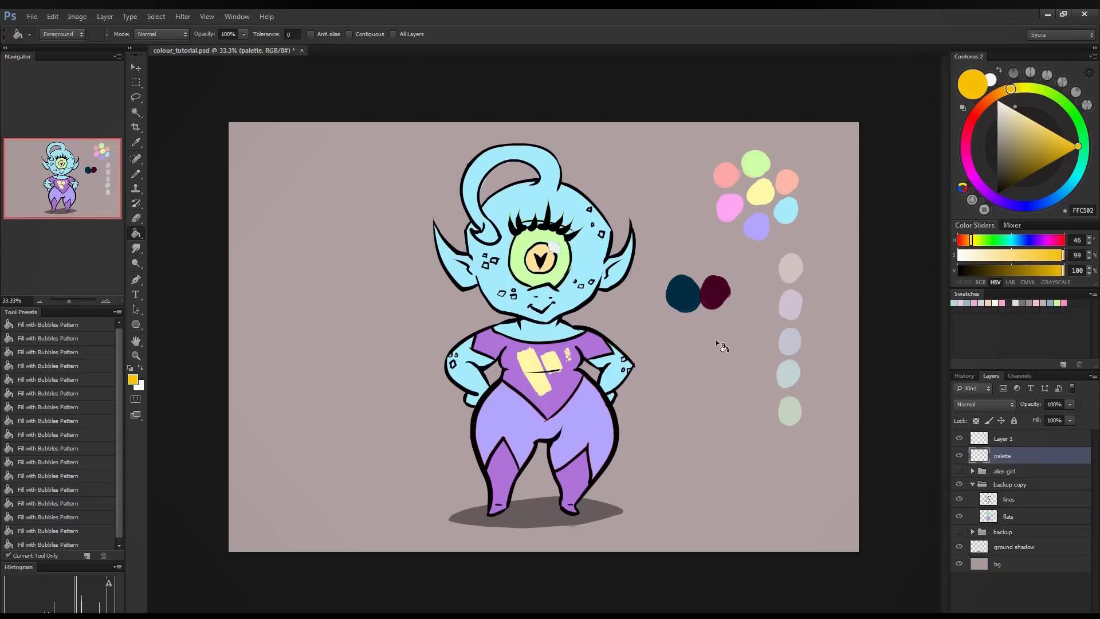
key("b")
mouse_move(711, 348)
left_mouse_down()
mouse_move(712, 364)
mouse_move(718, 354)
left_mouse_up()
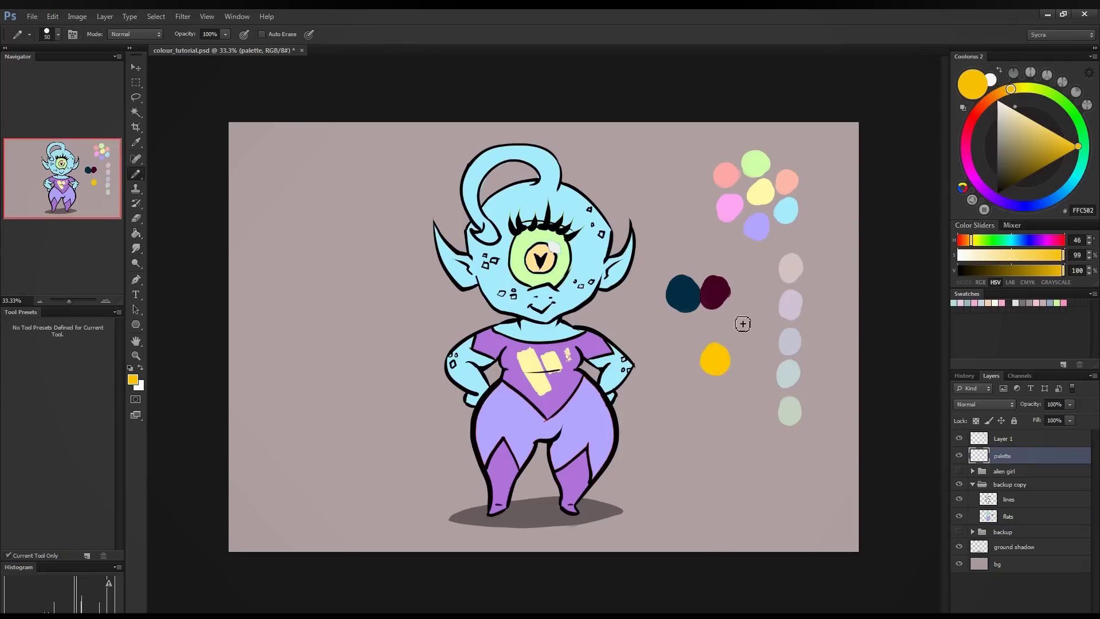
left_click_drag(1056, 96, 1026, 217)
mouse_move(725, 390)
left_mouse_down()
mouse_move(719, 401)
mouse_move(711, 391)
mouse_move(723, 404)
left_mouse_up()
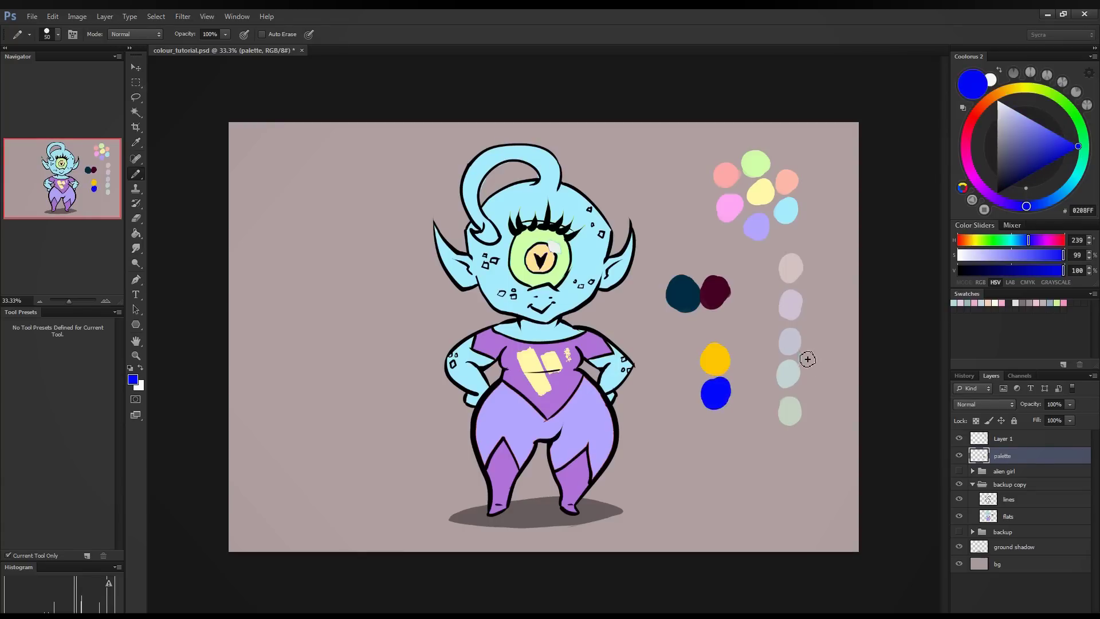
- Repeat the golden yellow swatch near the canvas's lower edge and paint a greyed, desaturated version of the blue beneath it
left_click(715, 358, "alt")
left_click_drag(745, 492, 742, 477)
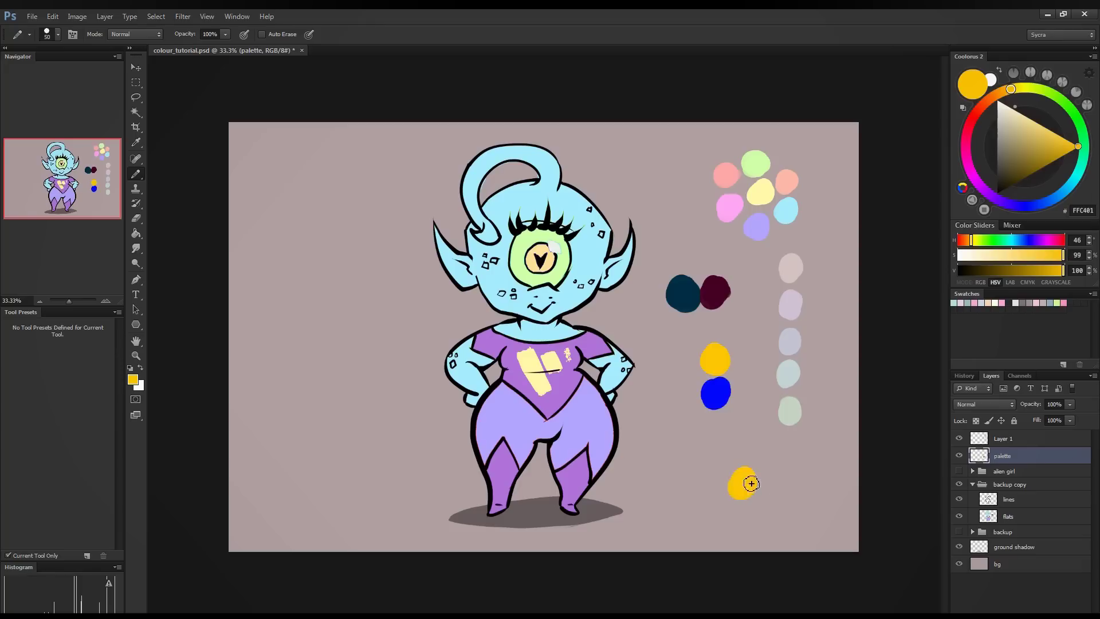
left_click(724, 387, "alt")
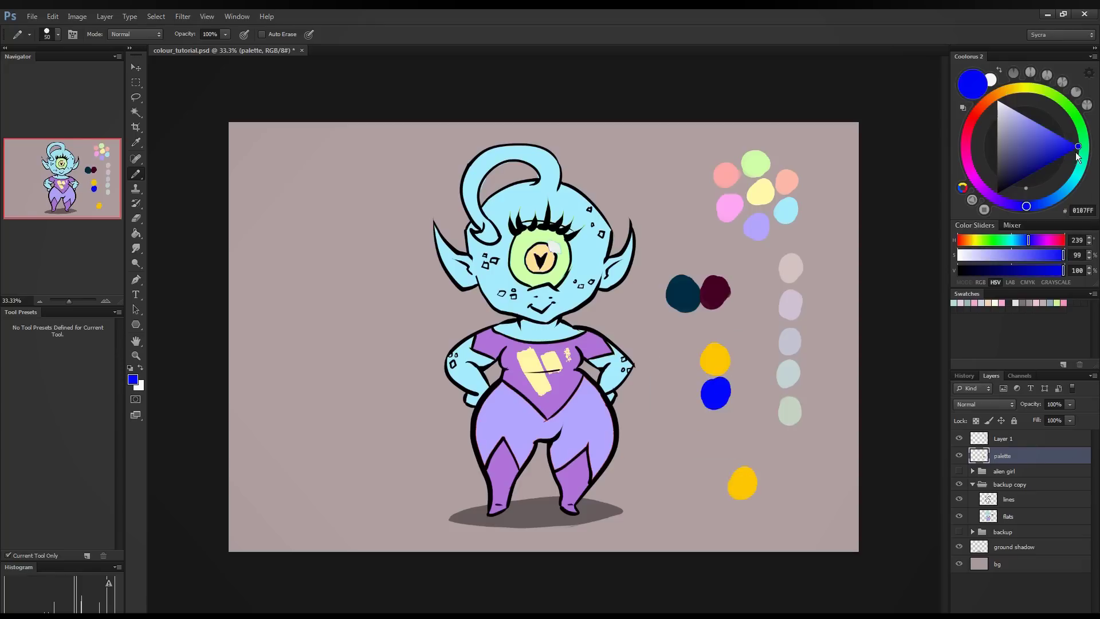
left_click_drag(1043, 145, 1012, 154)
left_click_drag(749, 516, 748, 515)
- Beside that pair, paint a pure blue swatch with a muted yellow #E4CB79 swatch above it
left_click(717, 391, "alt")
left_click_drag(813, 504, 826, 514)
left_click(1030, 100)
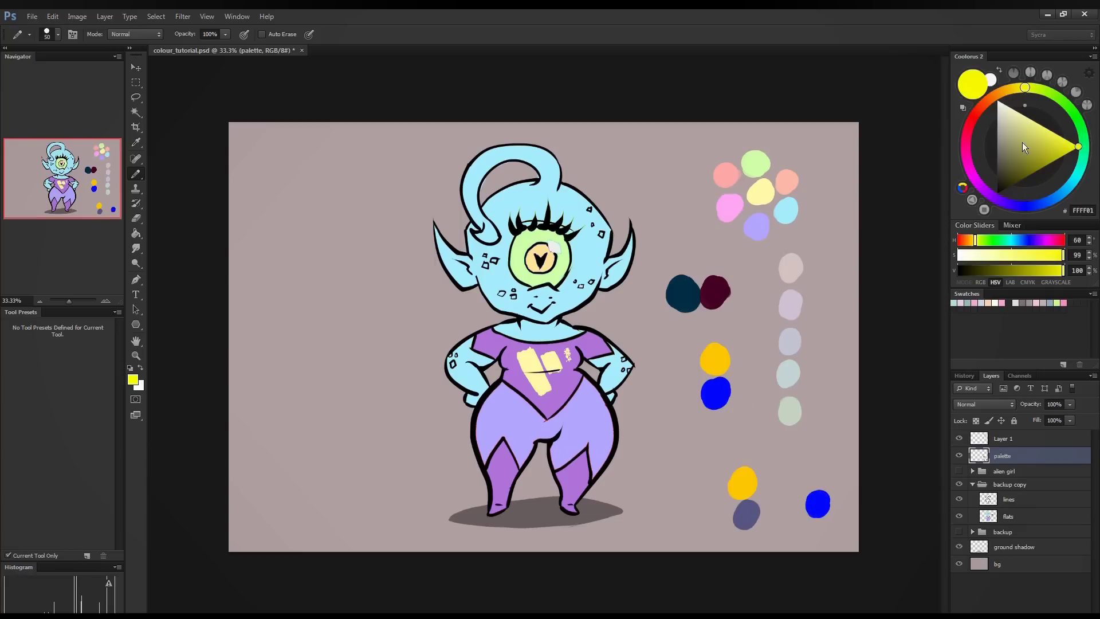
left_click(715, 359, "alt")
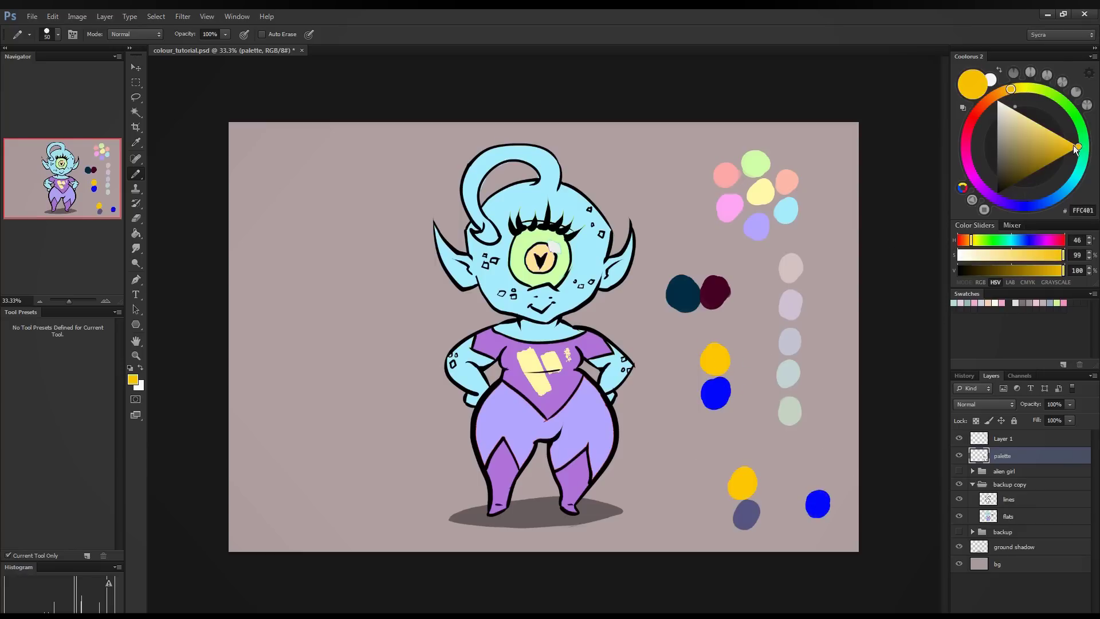
left_click_drag(1039, 133, 1034, 143)
left_click_drag(813, 474, 819, 471)
left_click(1029, 132)
left_click(1032, 129)
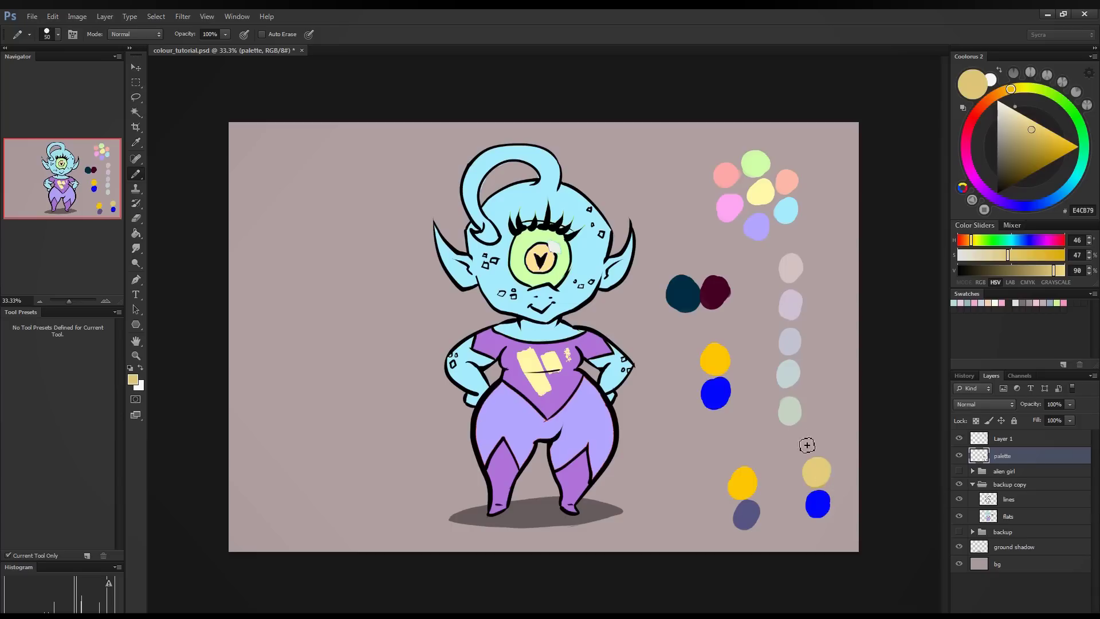
- Sample the saturated yellow and blue swatches alternately to compare their saturation and brightness values
left_click(719, 391, "alt")
left_click(724, 358, "alt")
left_click(722, 391, "alt")
left_click(722, 362, "alt")
left_click(722, 388, "alt")
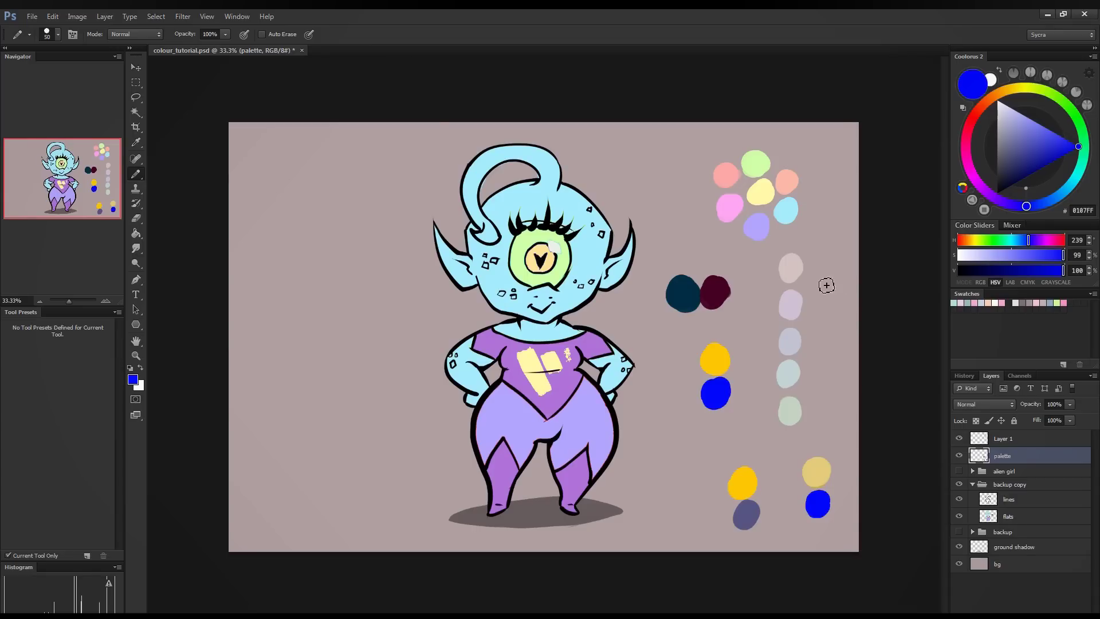
- Clear all swatches beside the character from the palette, Layer 1 and flats layers using a rectangular selection, and deselect
left_click(135, 84)
left_click_drag(757, 298, 860, 553)
key("Delete")
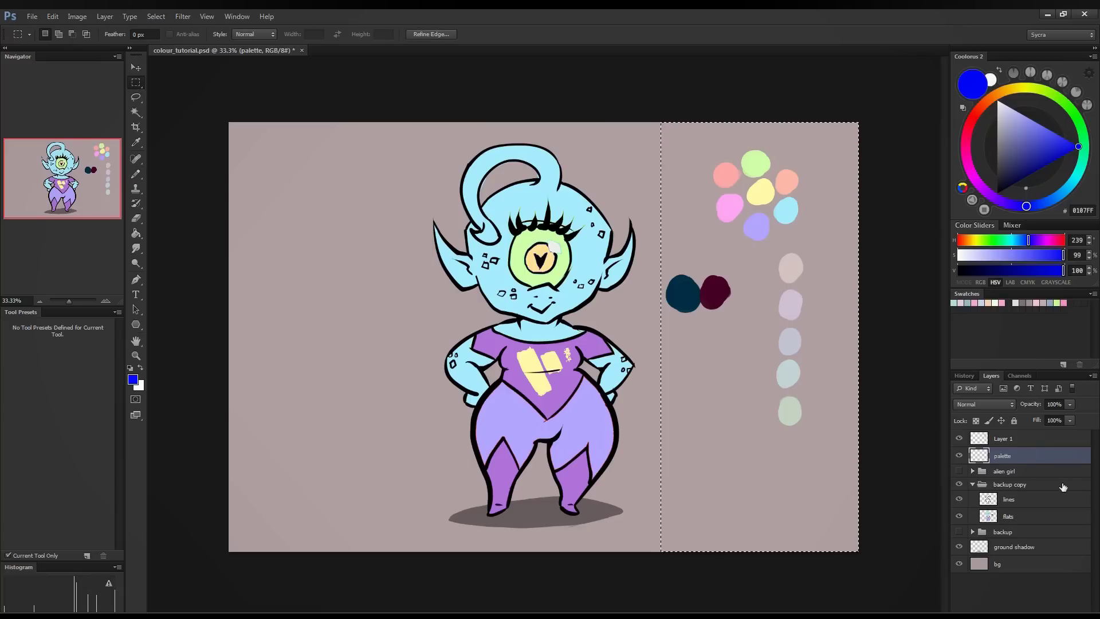
left_click(1004, 443)
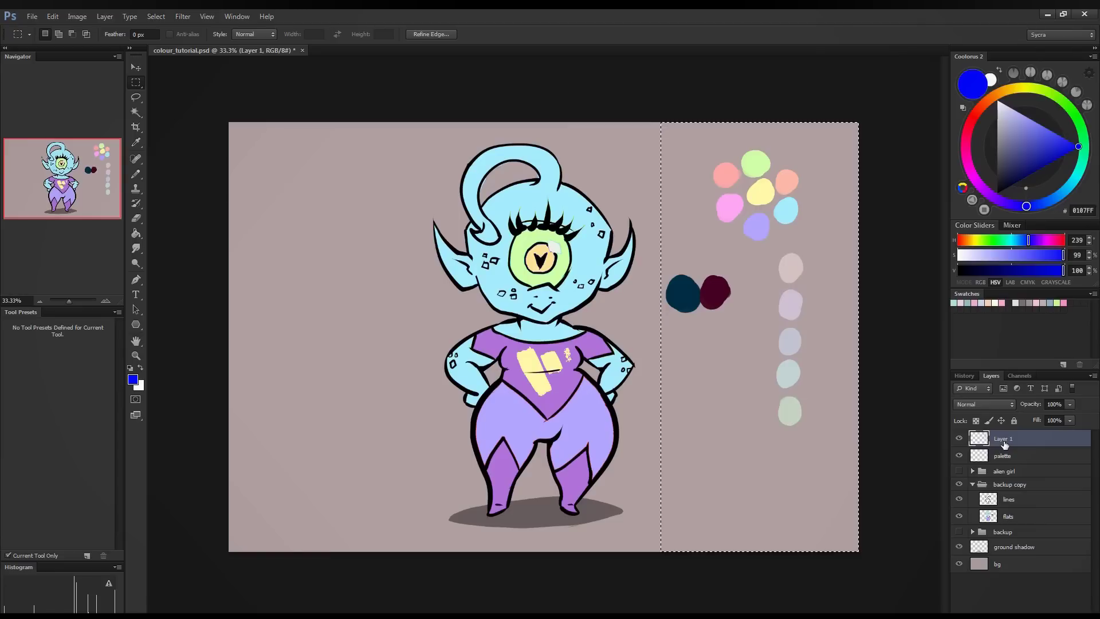
key("Delete")
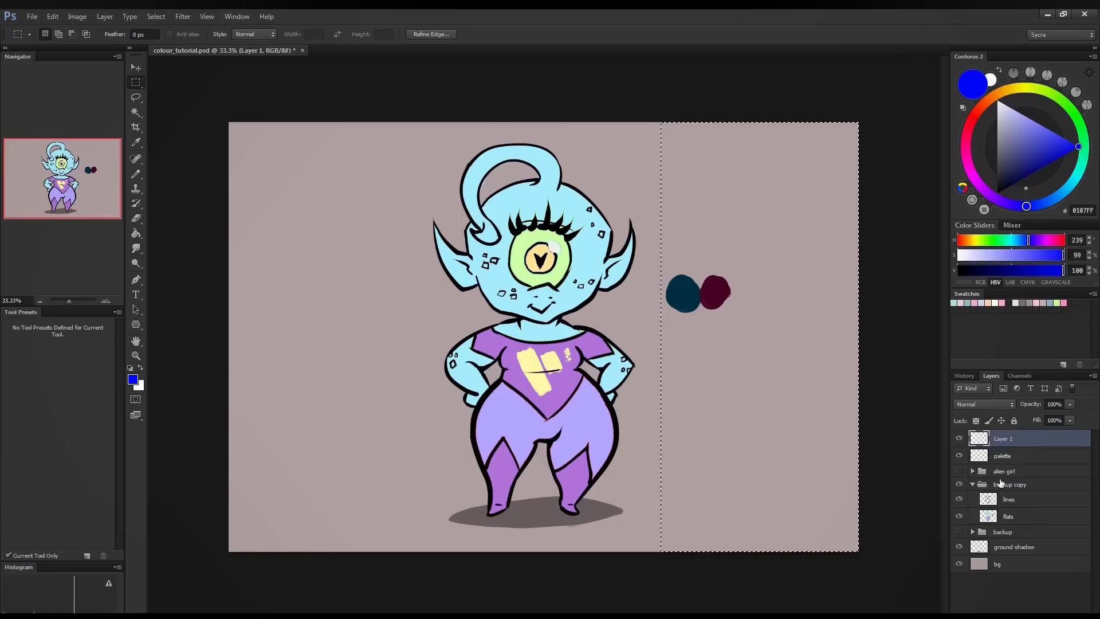
left_click(1023, 515)
key("Delete")
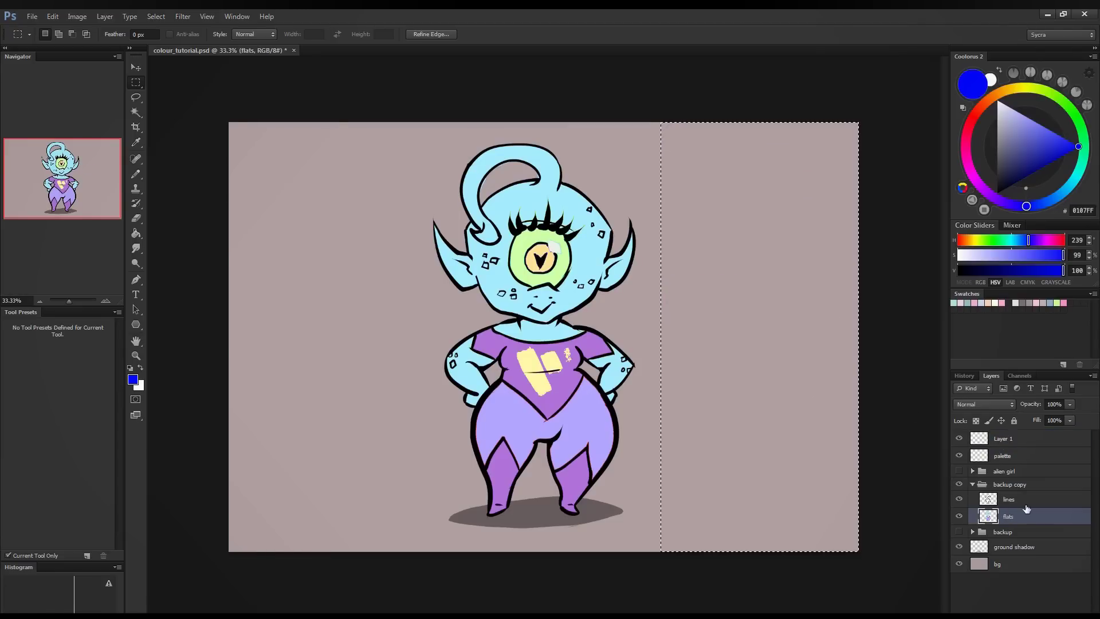
key("ctrl+d")
- Try Hue/Saturation on the bg layer, fully desaturated and with hue +11, saturation +100 and lightness +28, and cancel it
left_click(998, 565)
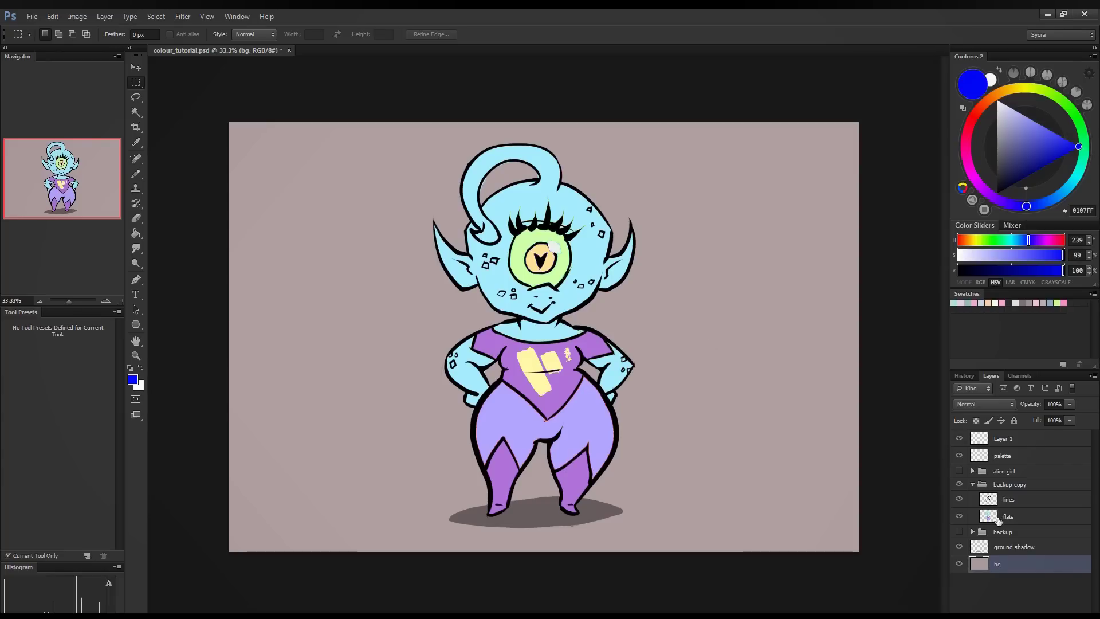
key("ctrl+u")
left_click_drag(769, 376, 804, 298)
left_click_drag(820, 373, 772, 402)
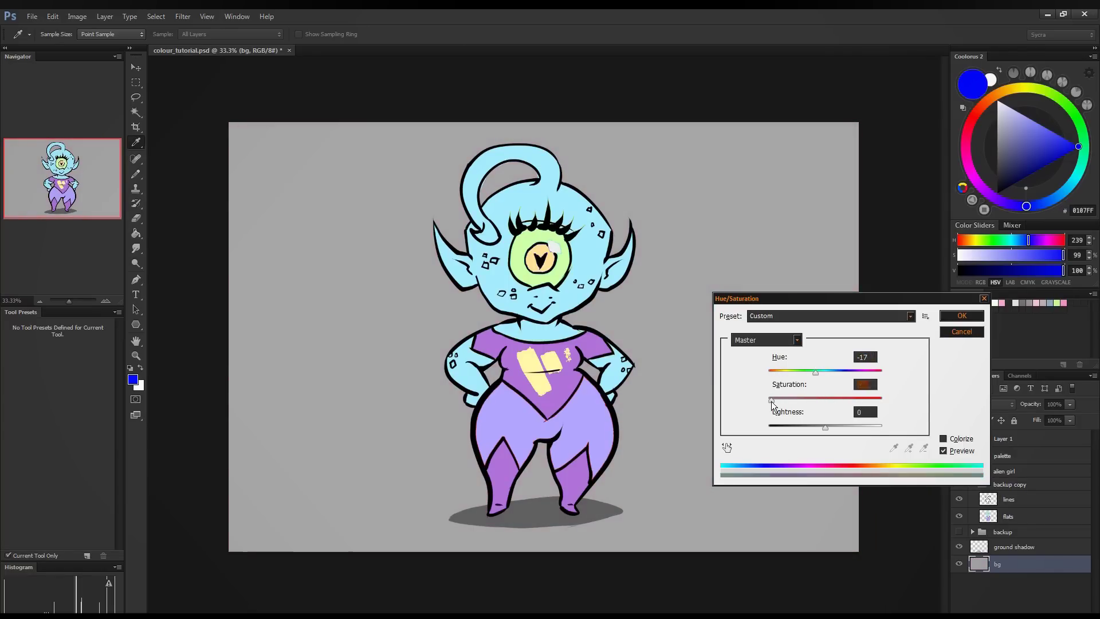
left_click_drag(839, 373, 930, 411)
left_click(841, 427)
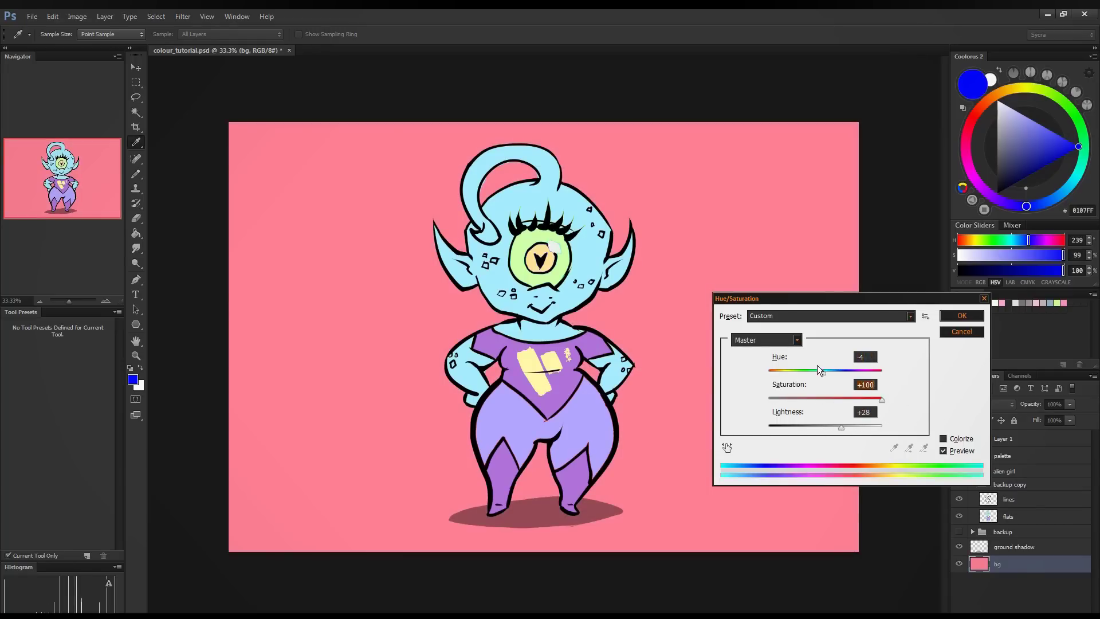
left_click_drag(792, 373, 833, 388)
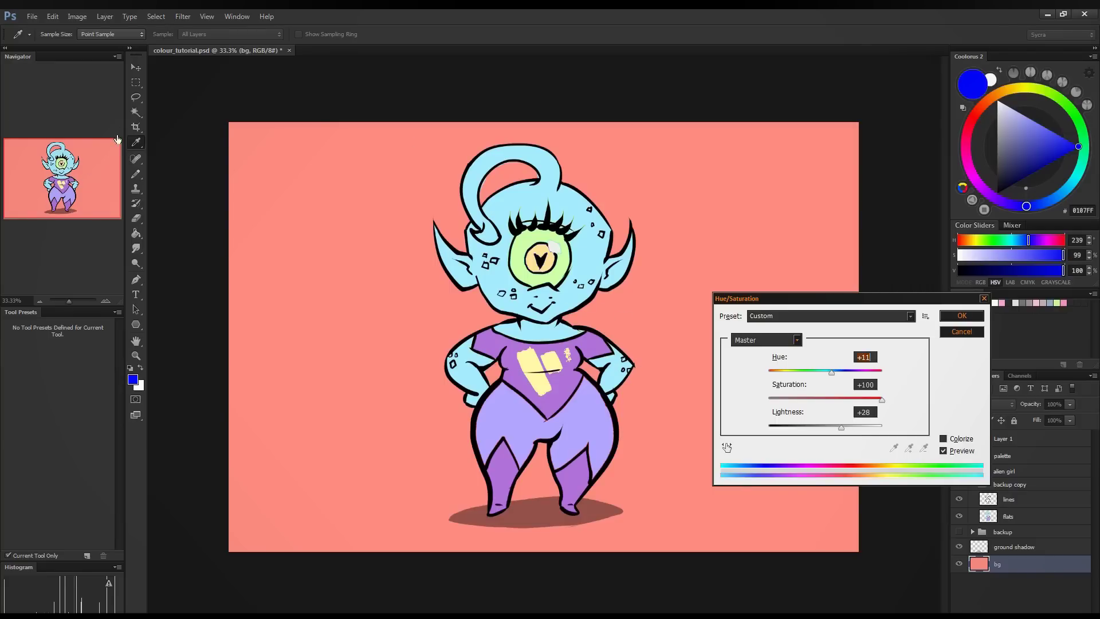
left_click(962, 333)
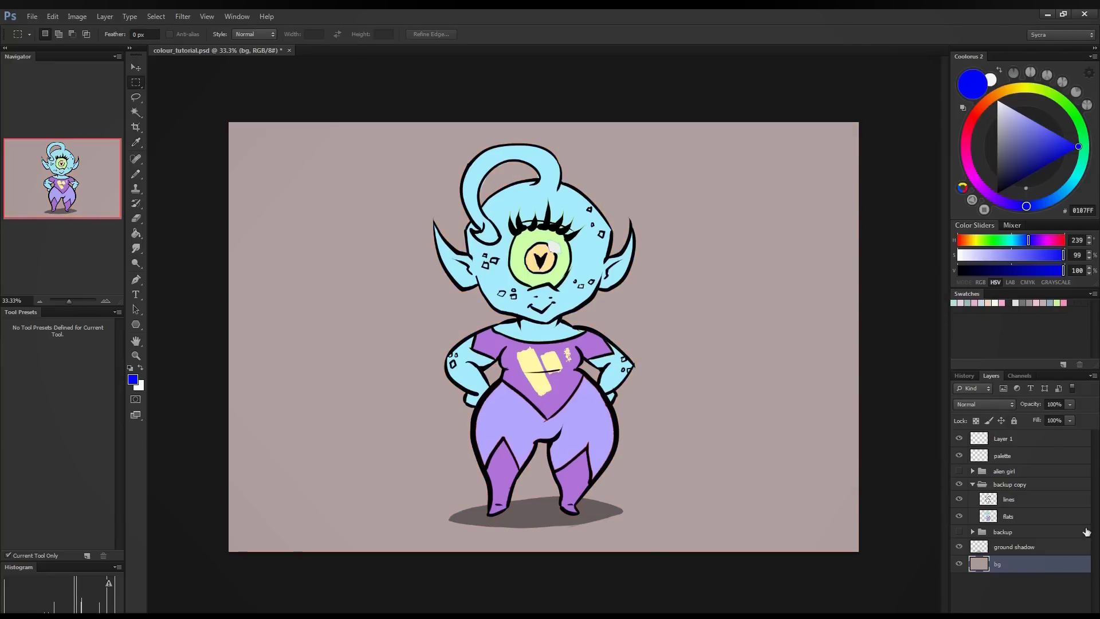
- Add a black-filled layer in Saturation blending mode above Layer 1, and hide it
left_click(1023, 439)
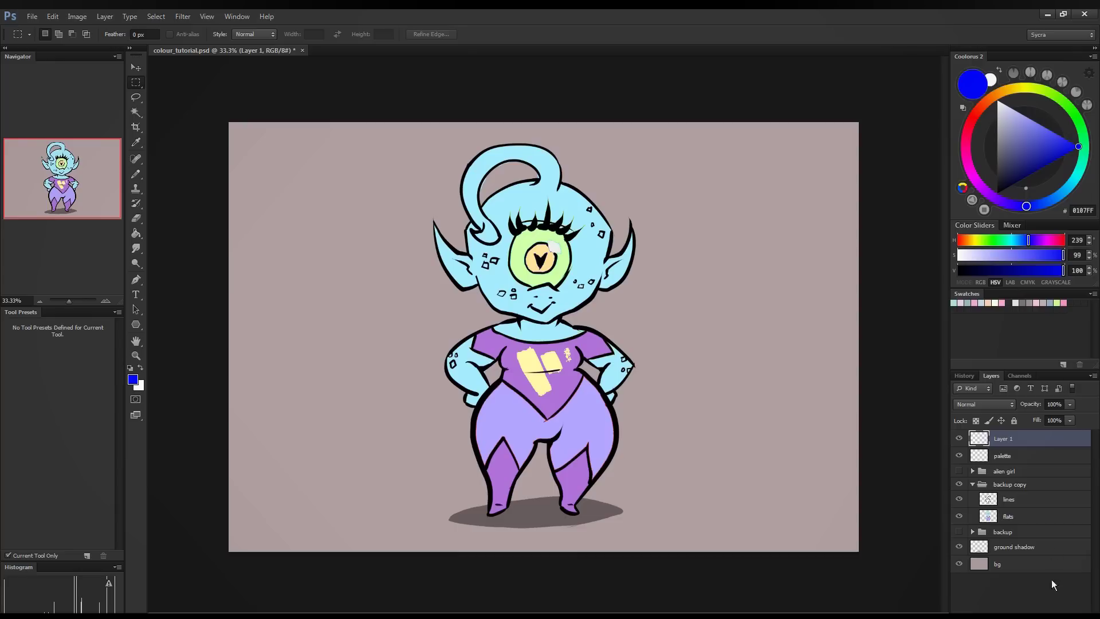
key("ctrl+shift+alt+n")
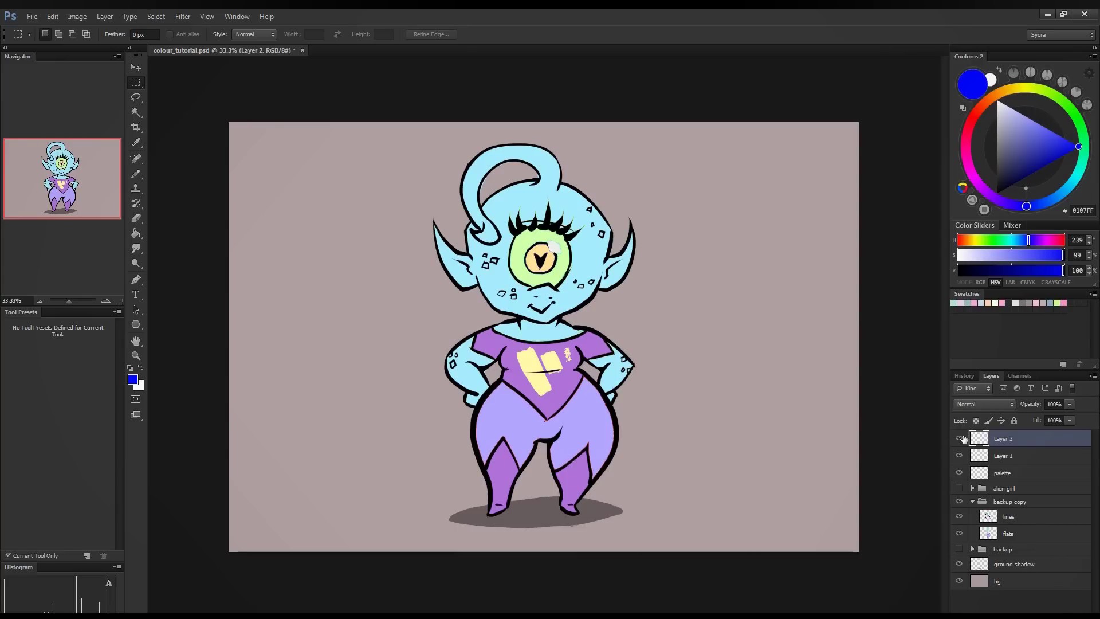
left_click(986, 404)
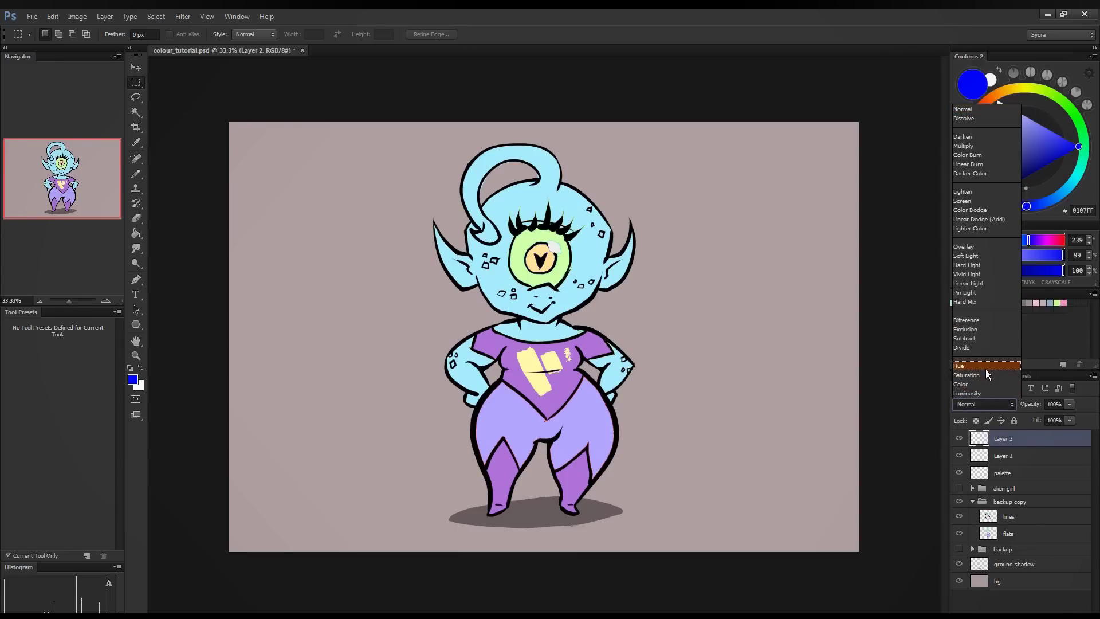
left_click(988, 375)
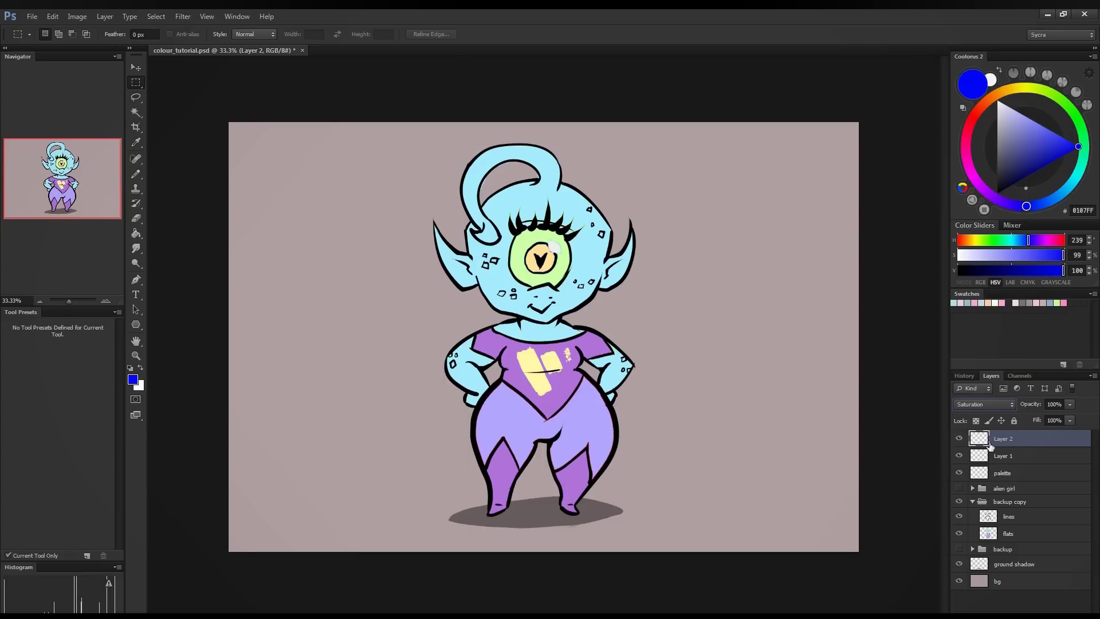
key("d")
key("alt+BackSpace")
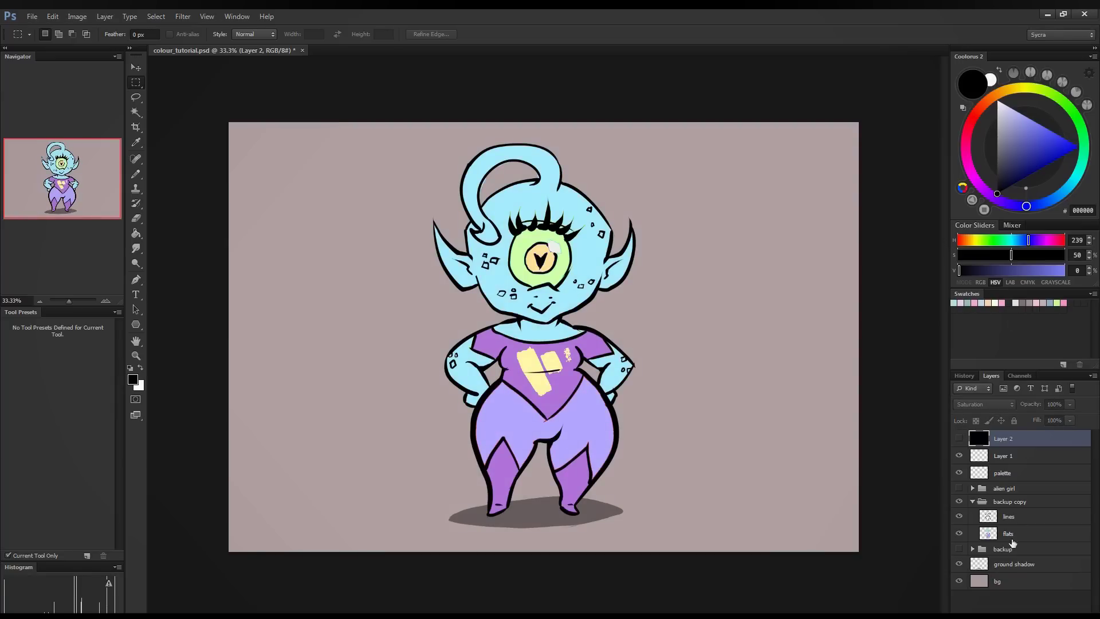
- Colorize the bg layer green using Hue/Saturation with hue 147 and saturation 48
left_click(1000, 582)
key("ctrl+u")
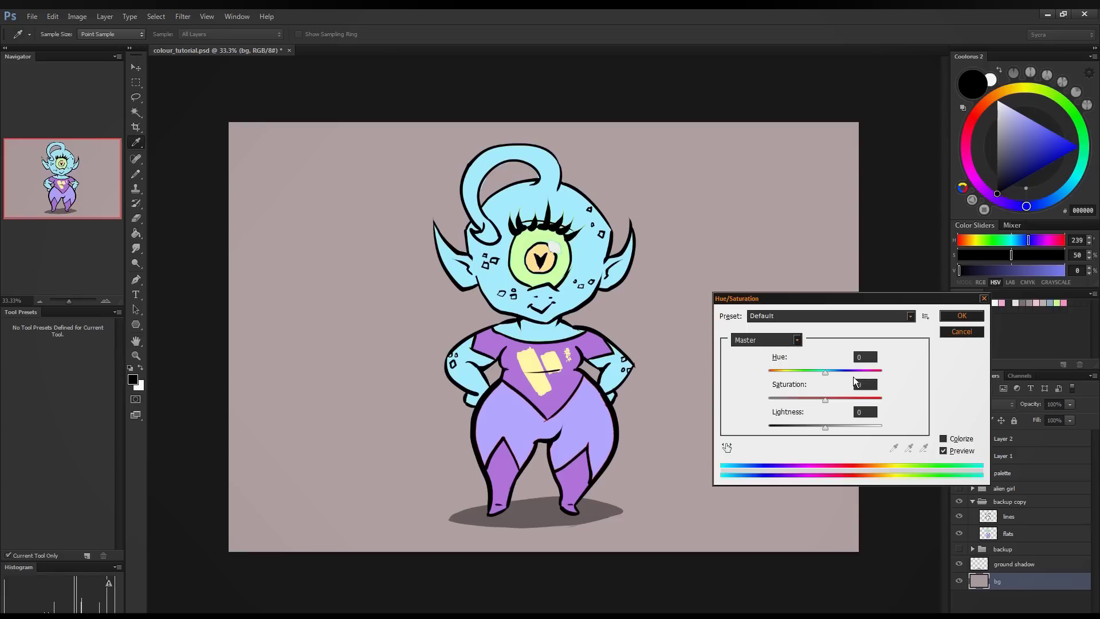
left_click(953, 440)
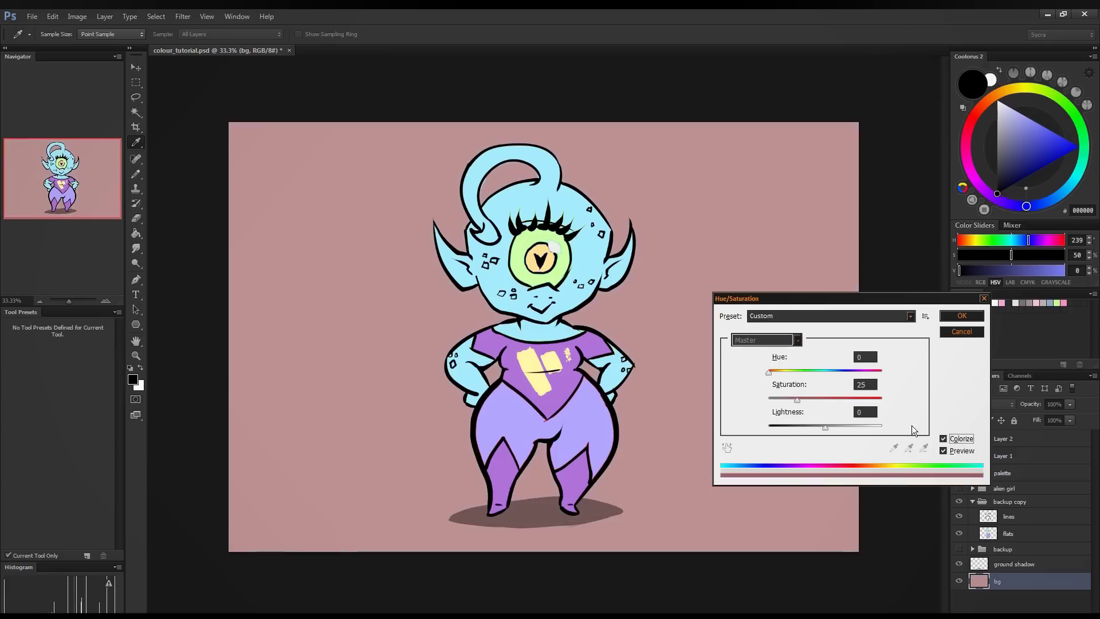
left_click(815, 370)
left_click(823, 397)
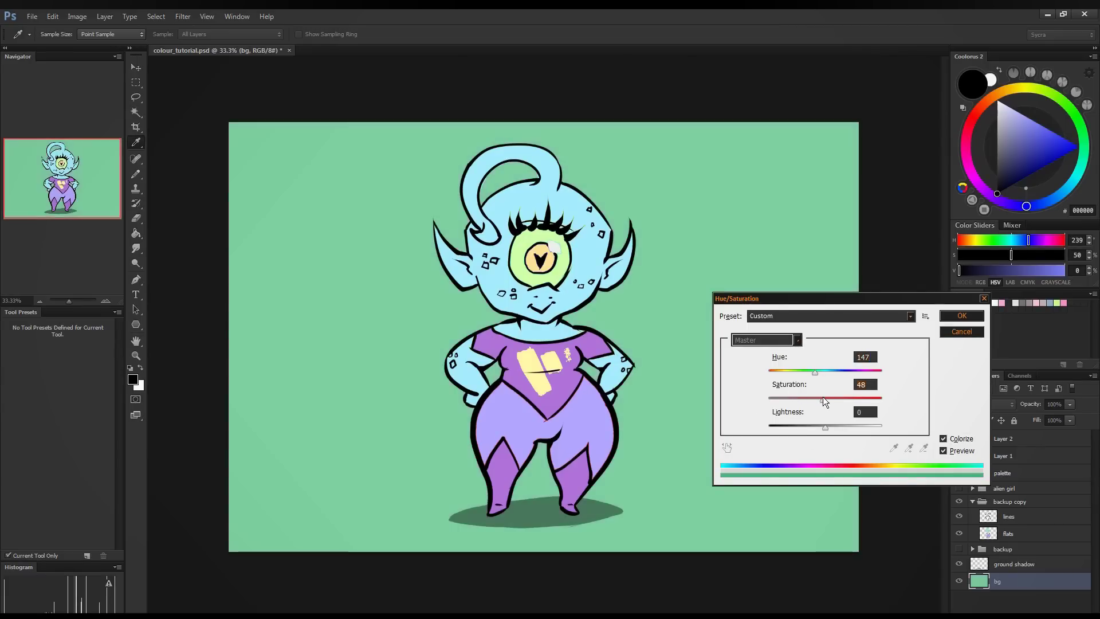
left_click(961, 316)
- With the black Saturation layer shown for a greyscale check, raise the bg layer's lightness by +54, and hide the check layer again
left_click(961, 439)
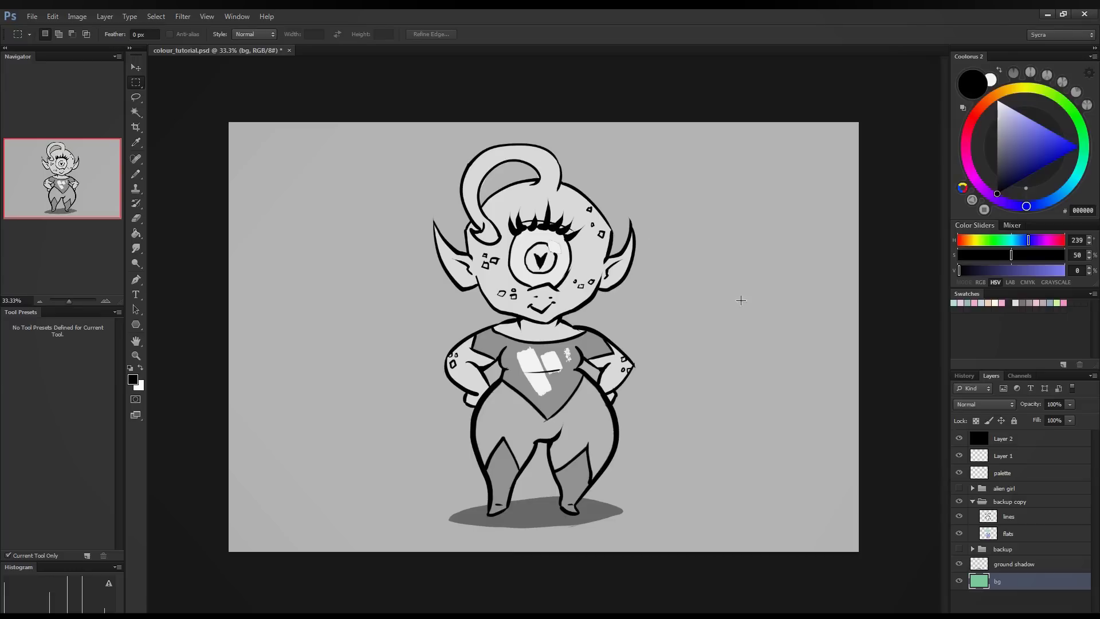
key("ctrl+u")
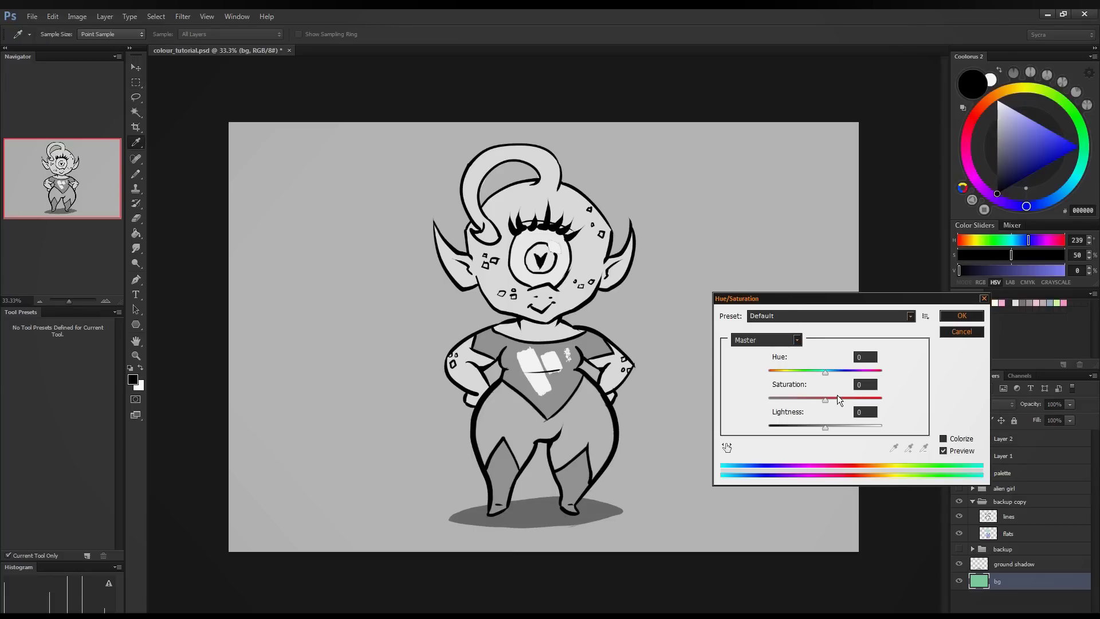
mouse_move(834, 431)
left_mouse_down()
mouse_move(868, 432)
mouse_move(796, 421)
mouse_move(869, 434)
mouse_move(855, 433)
left_mouse_up()
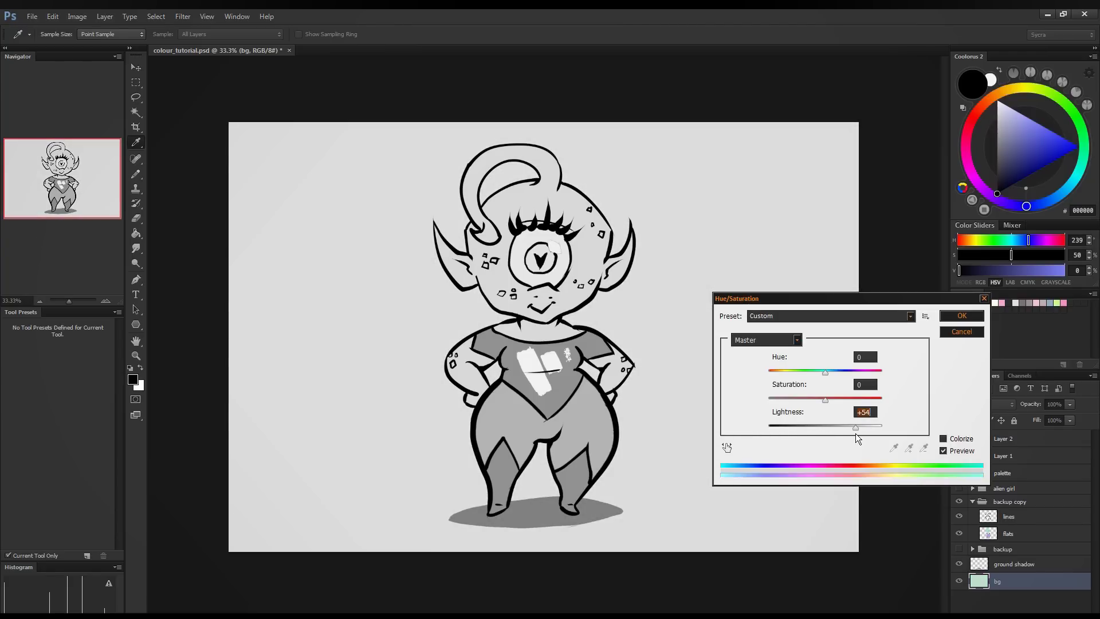
left_click(967, 315)
left_click(959, 438)
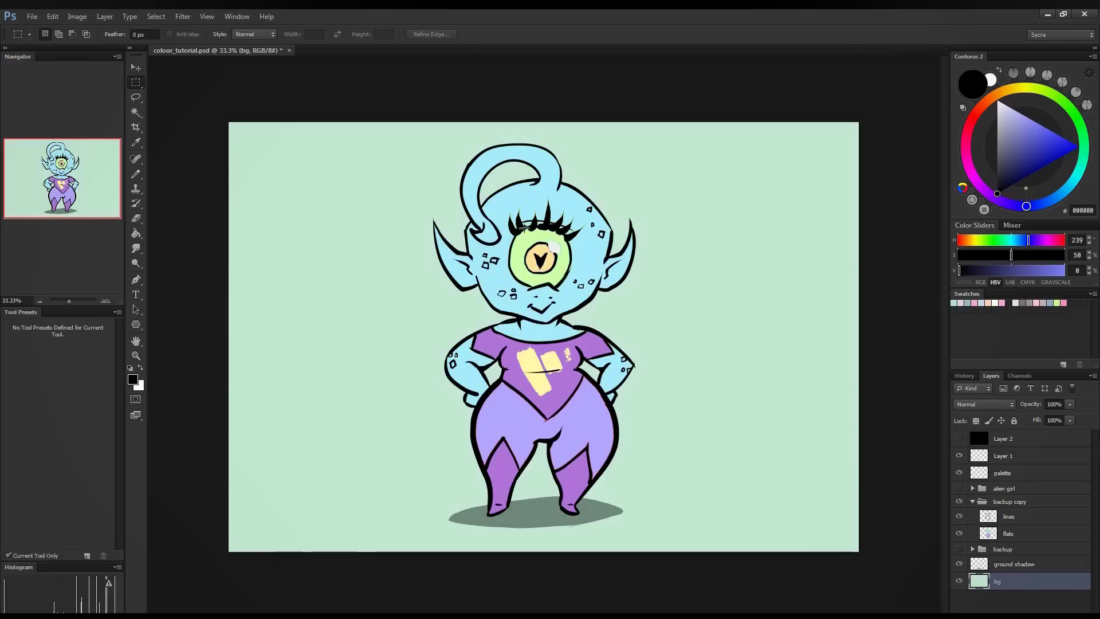